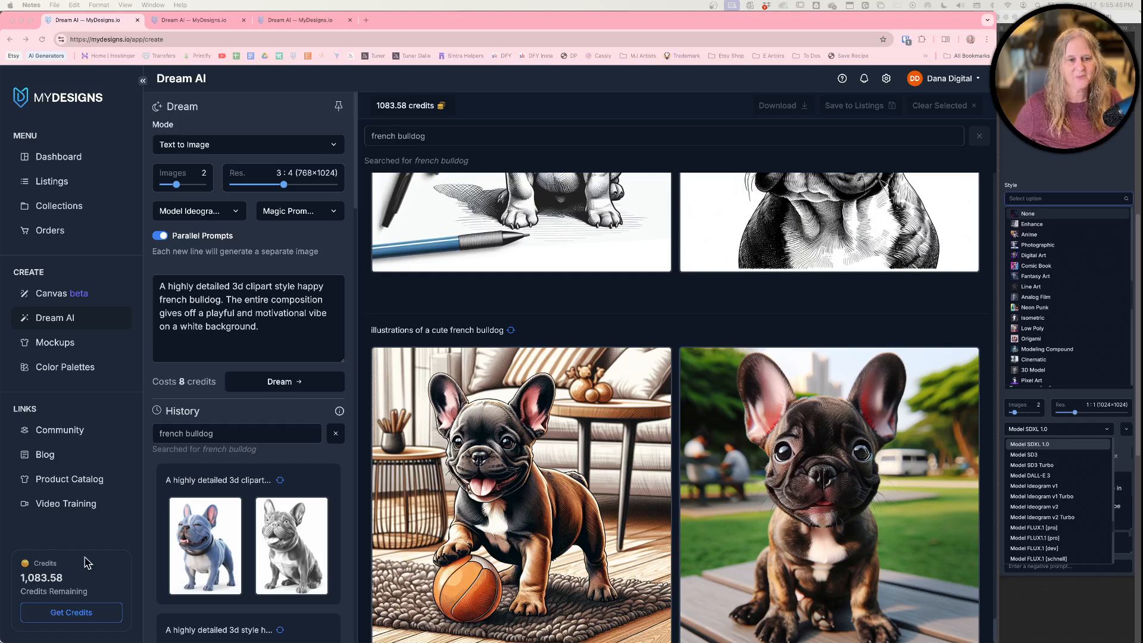
- View the available credit packages and their prices, and close the purchase dialog without buying
left_click(407, 109)
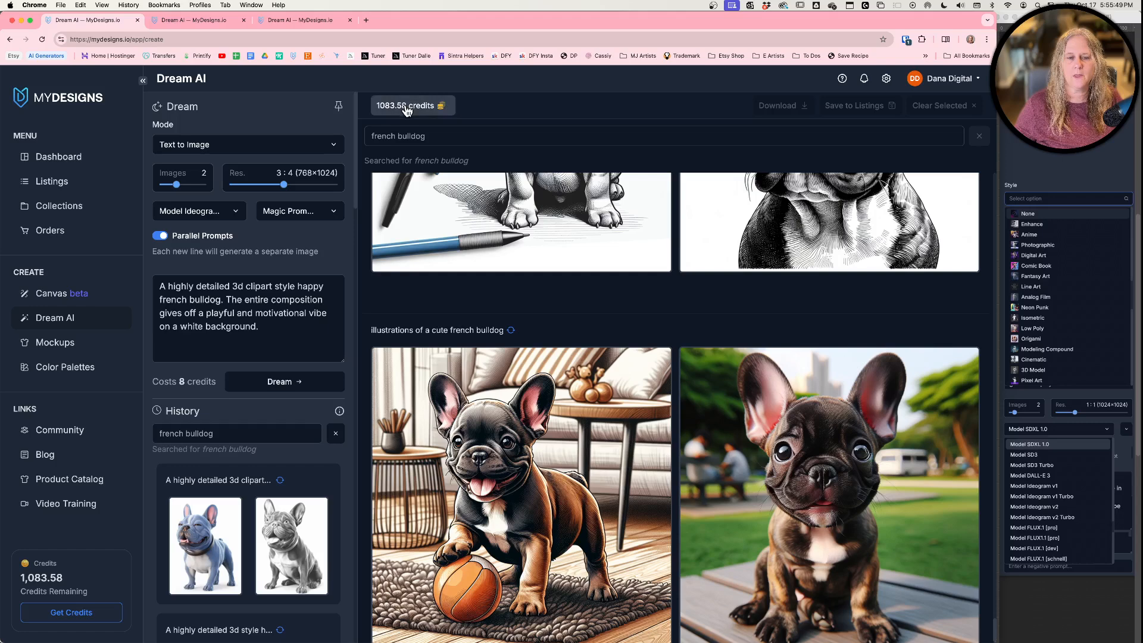
left_click(405, 107)
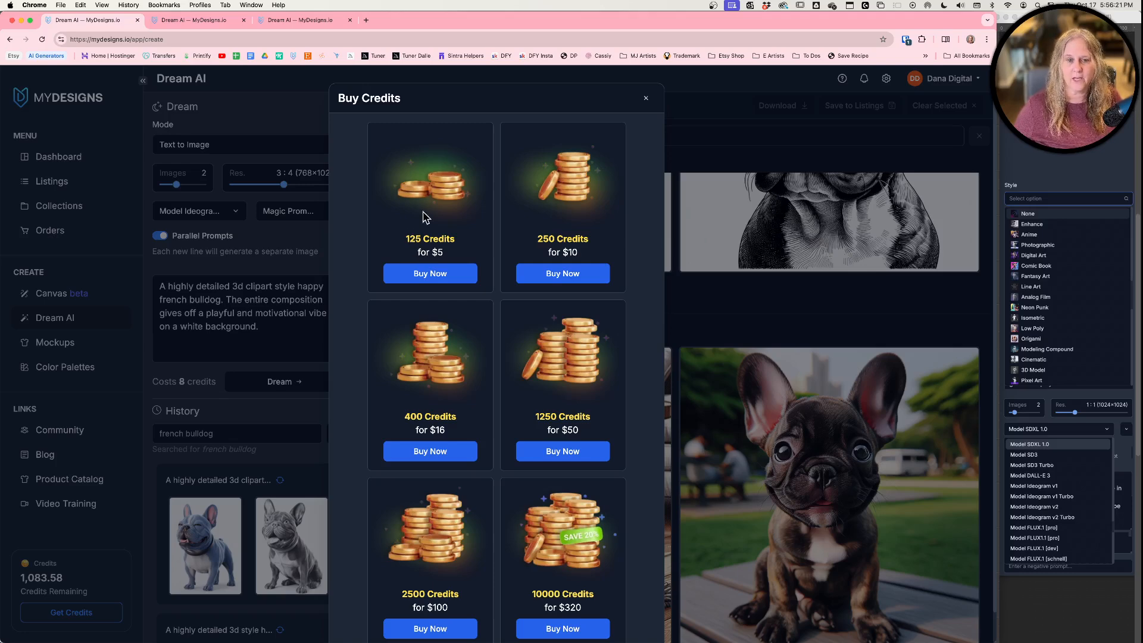
left_click(646, 97)
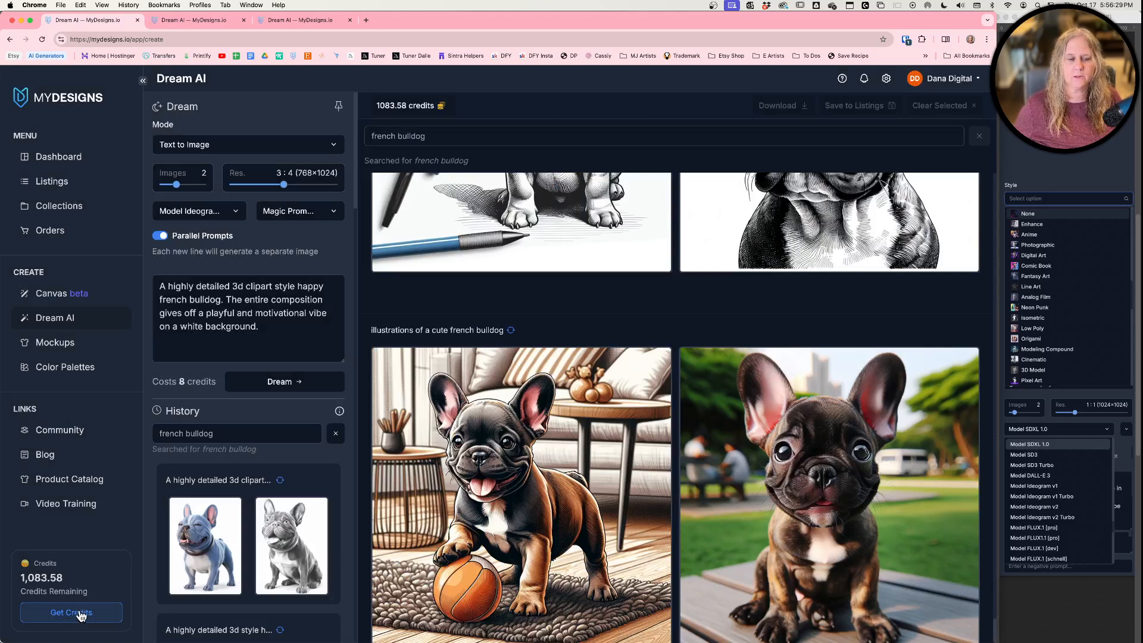
- Switch the Dream mode to Image to Image (Remix Image)
left_click(192, 149)
scroll(214, 187, "down", 1)
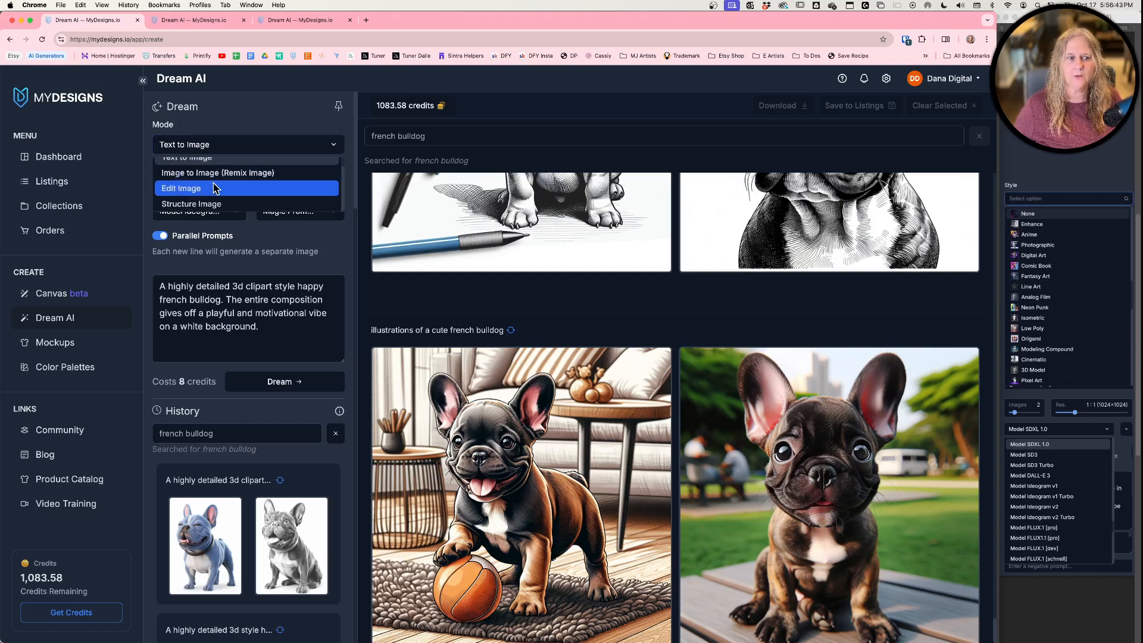
scroll(214, 187, "up", 1)
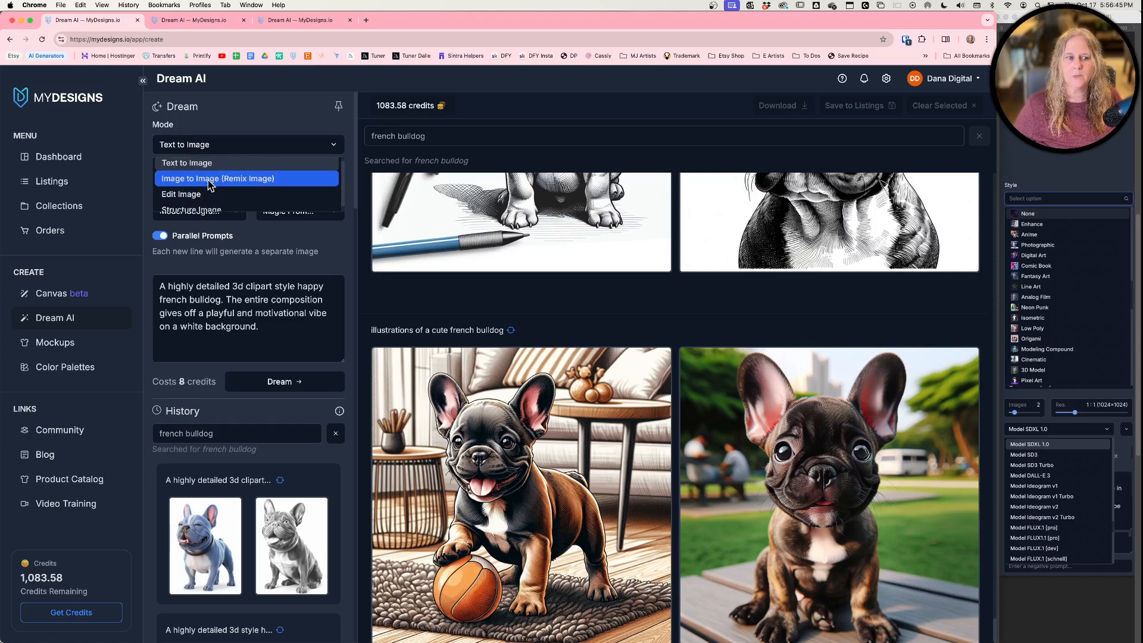
left_click(210, 180)
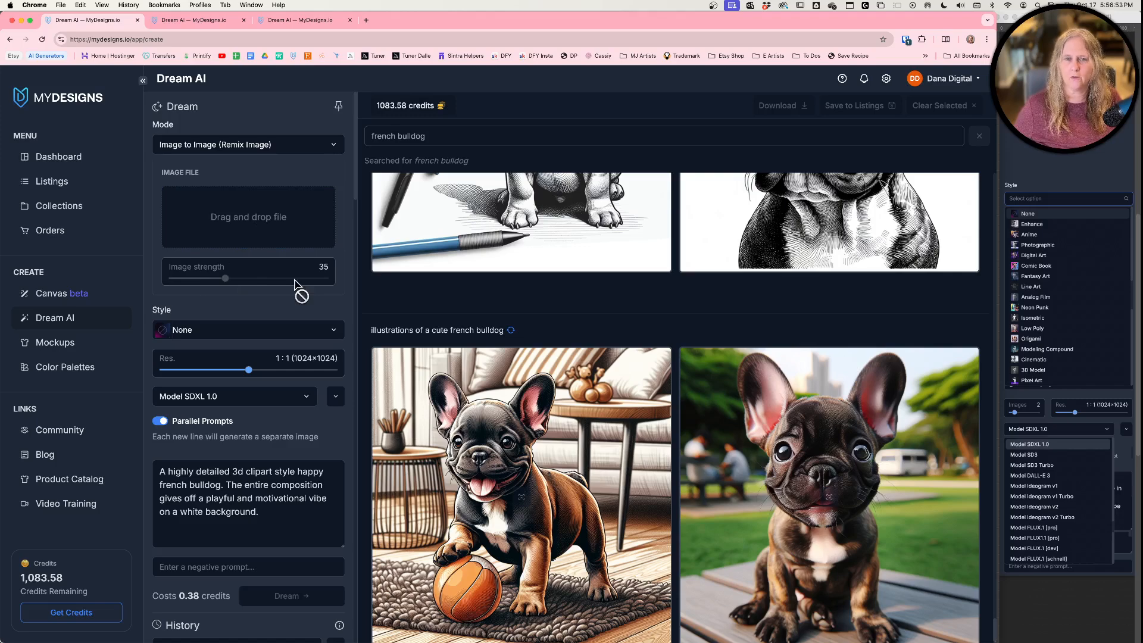
- Review the available Dream modes and set the mode back to Text to Image
left_click(271, 144)
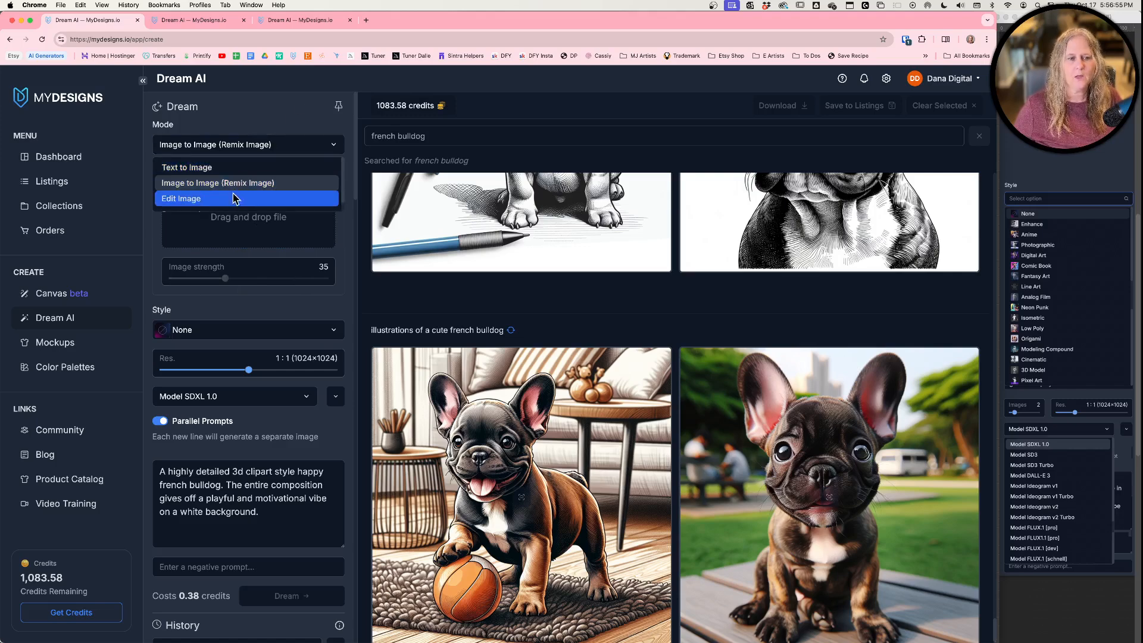
scroll(233, 198, "down", 1)
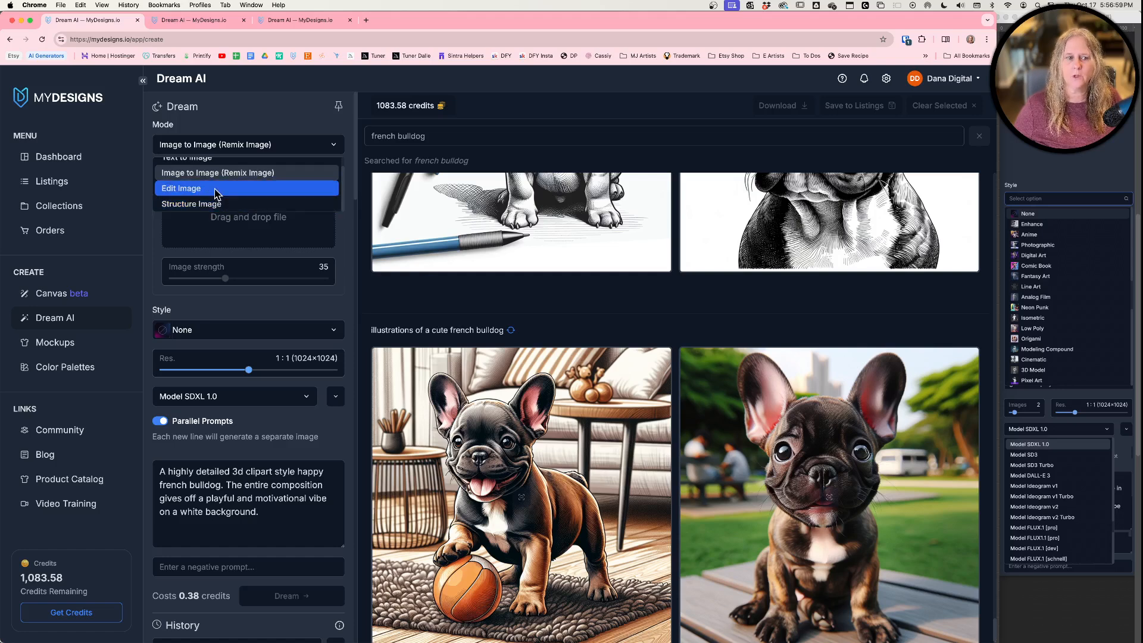
left_click(244, 152)
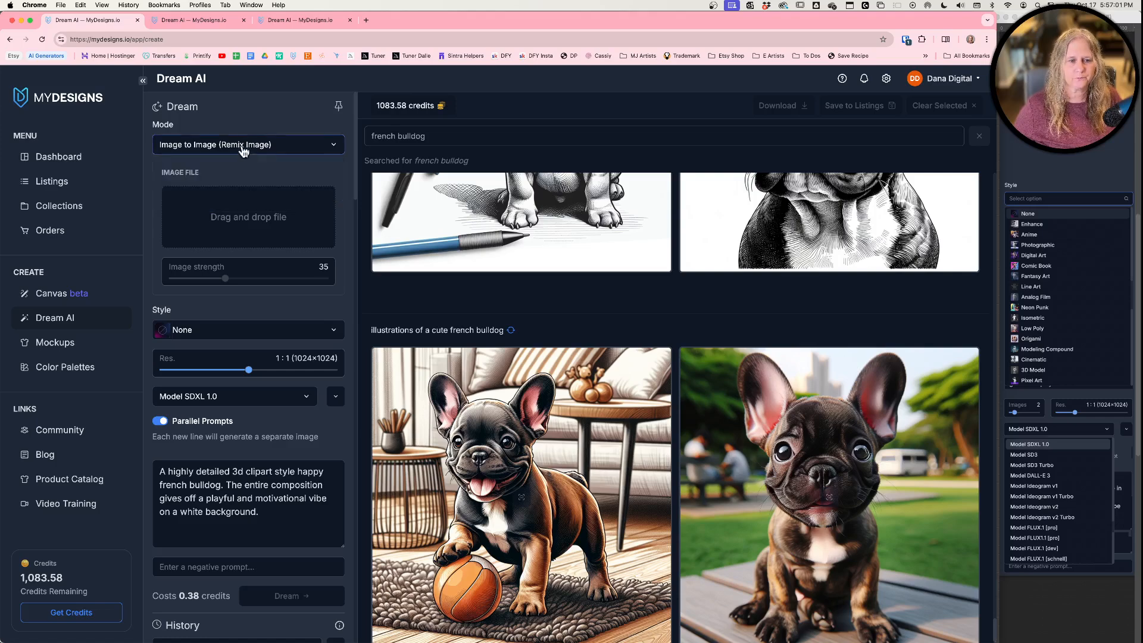
left_click(253, 149)
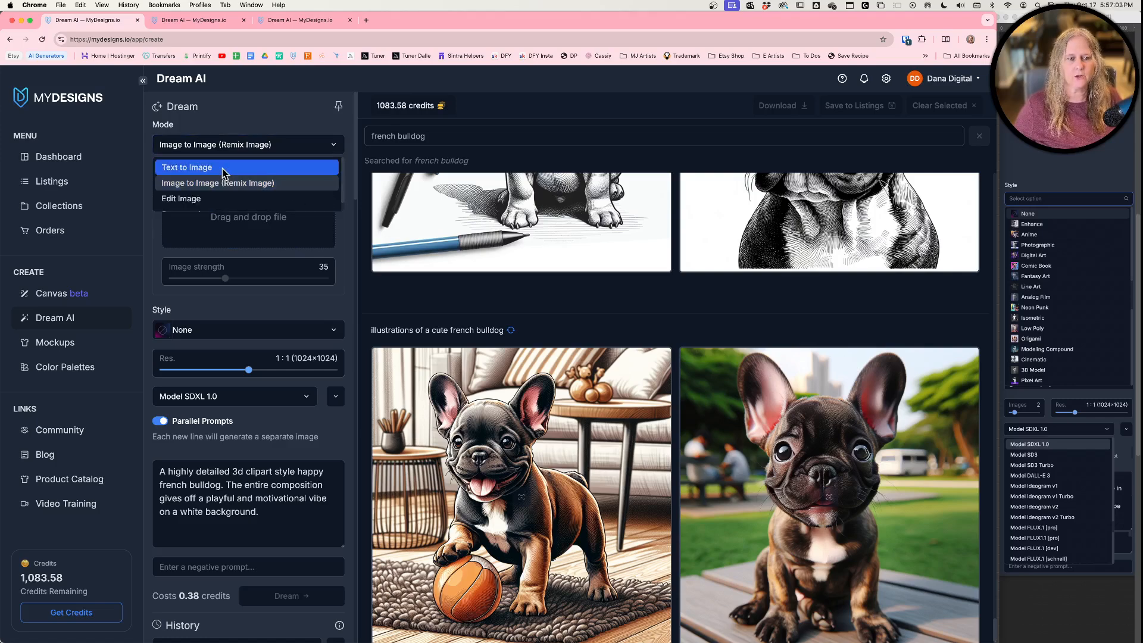
left_click(223, 169)
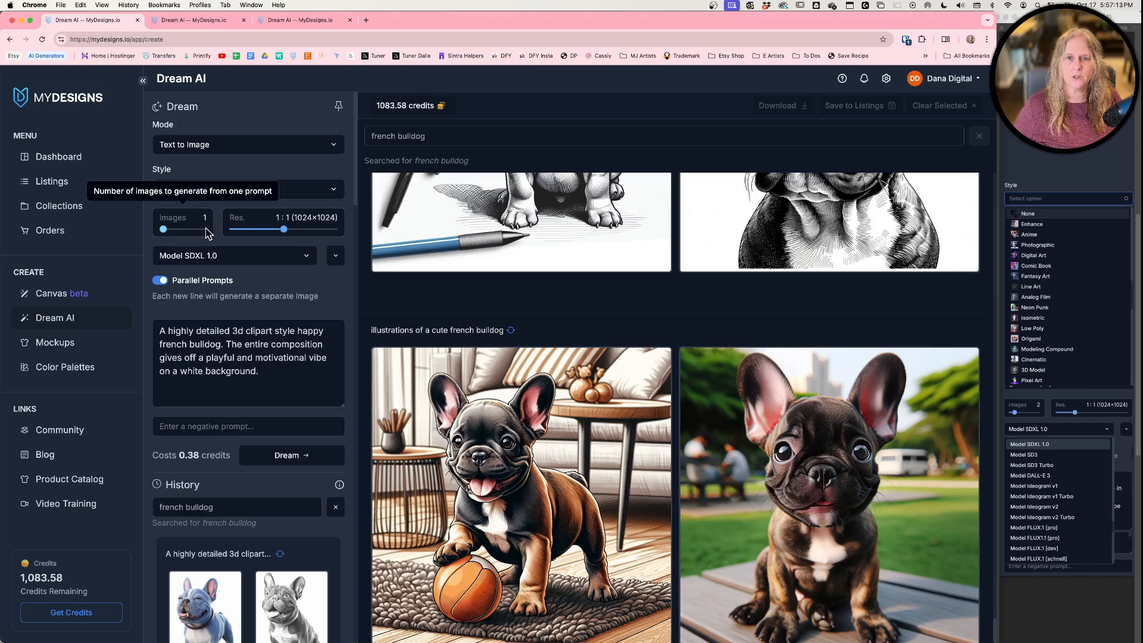
- Try 9 images per prompt, look through the model options, and set the number of images to 2
mouse_move(206, 229)
left_mouse_down()
mouse_move(162, 235)
mouse_move(223, 236)
left_mouse_up()
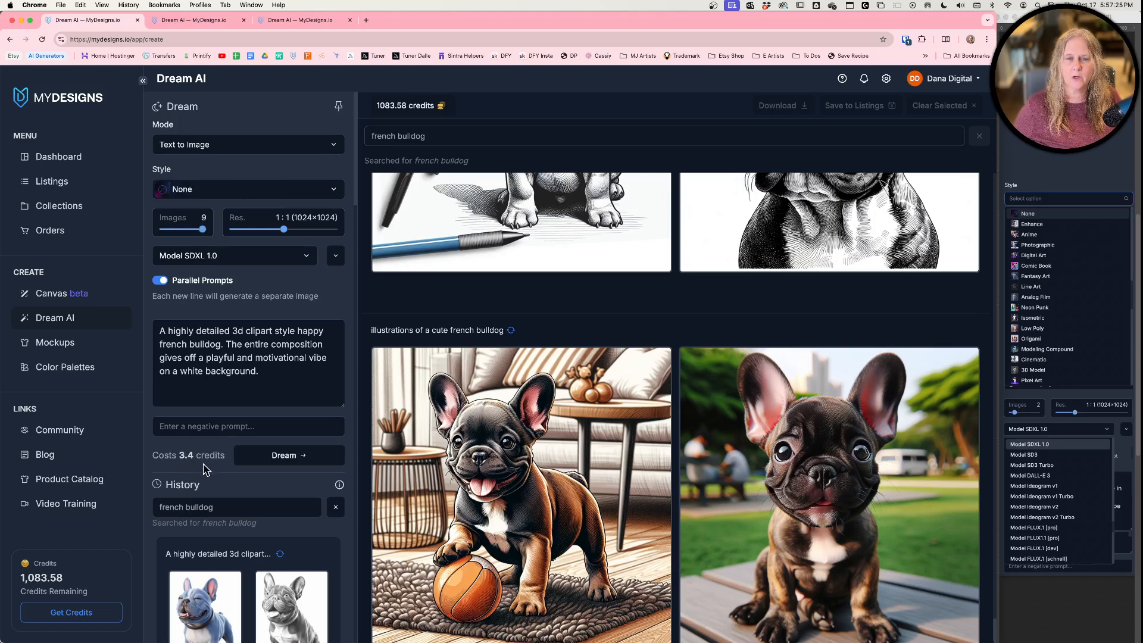
left_click_drag(204, 231, 171, 235)
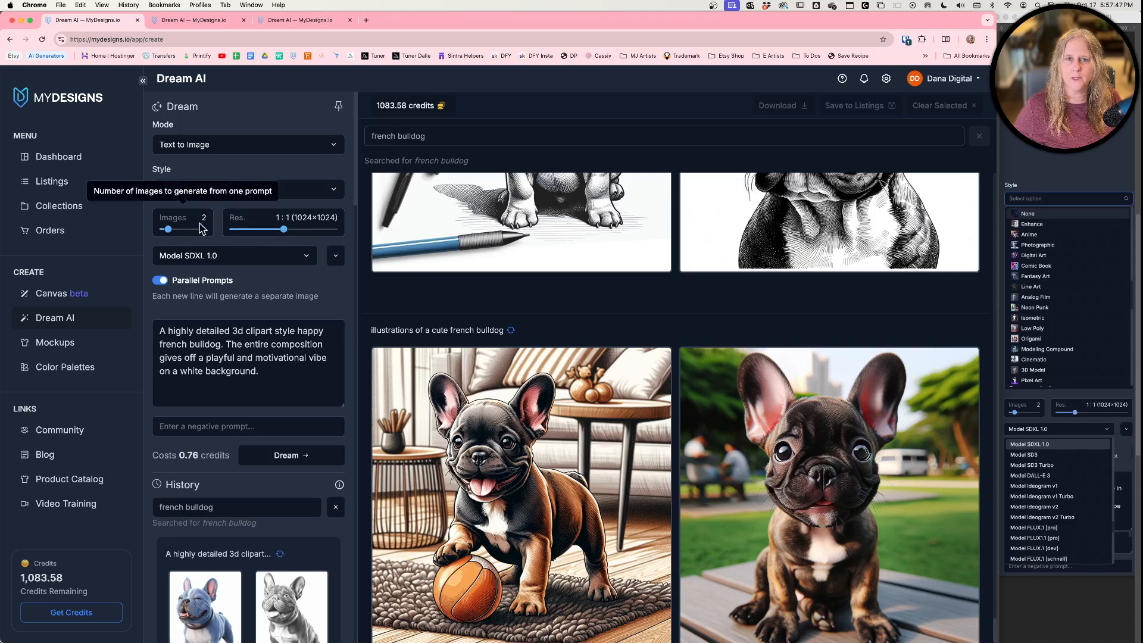
left_click_drag(189, 229, 208, 232)
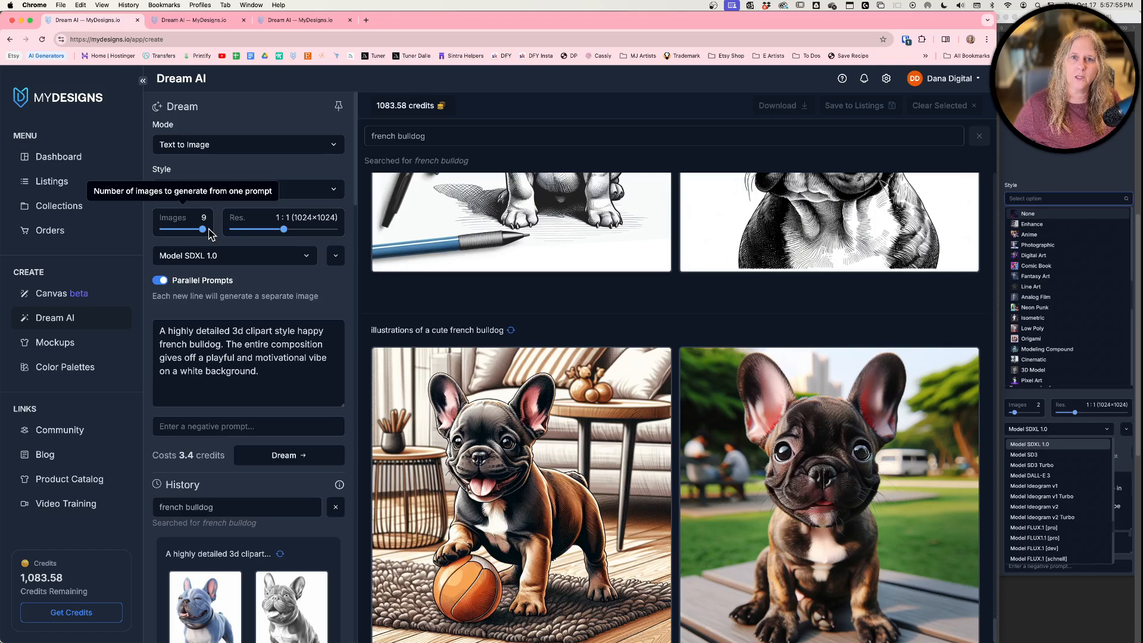
left_click(221, 255)
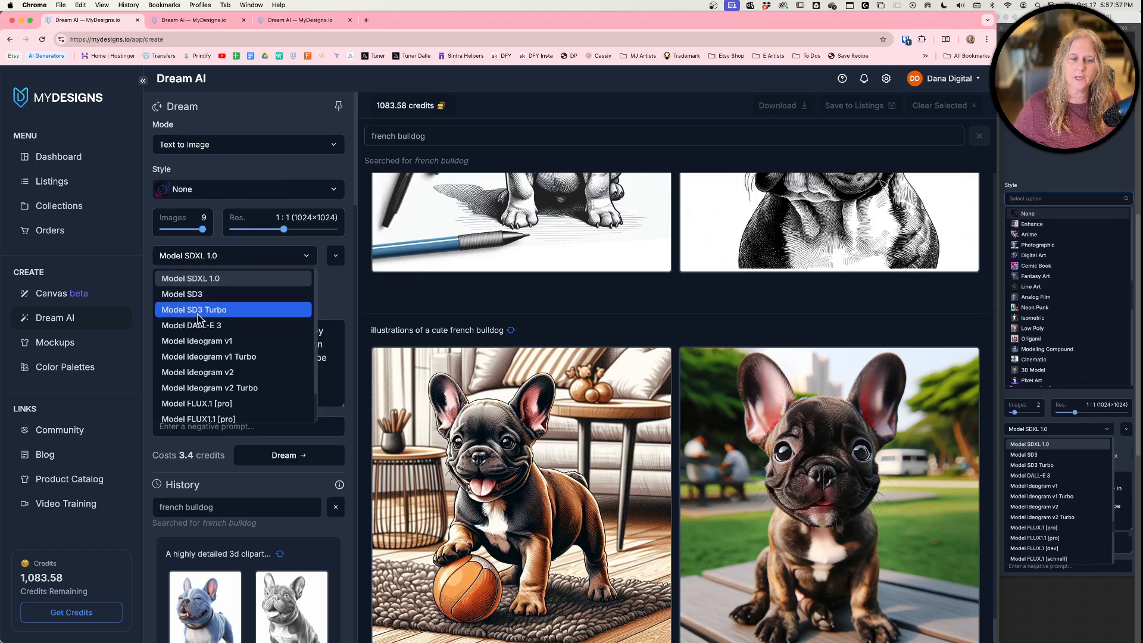
left_click(196, 256)
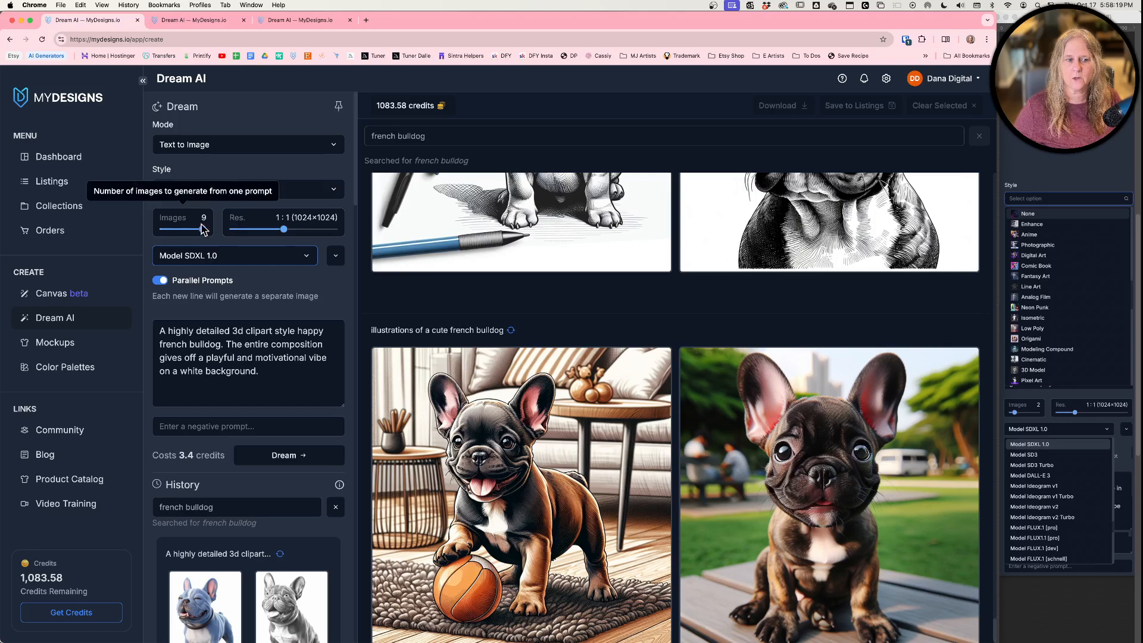
left_click_drag(203, 228, 171, 233)
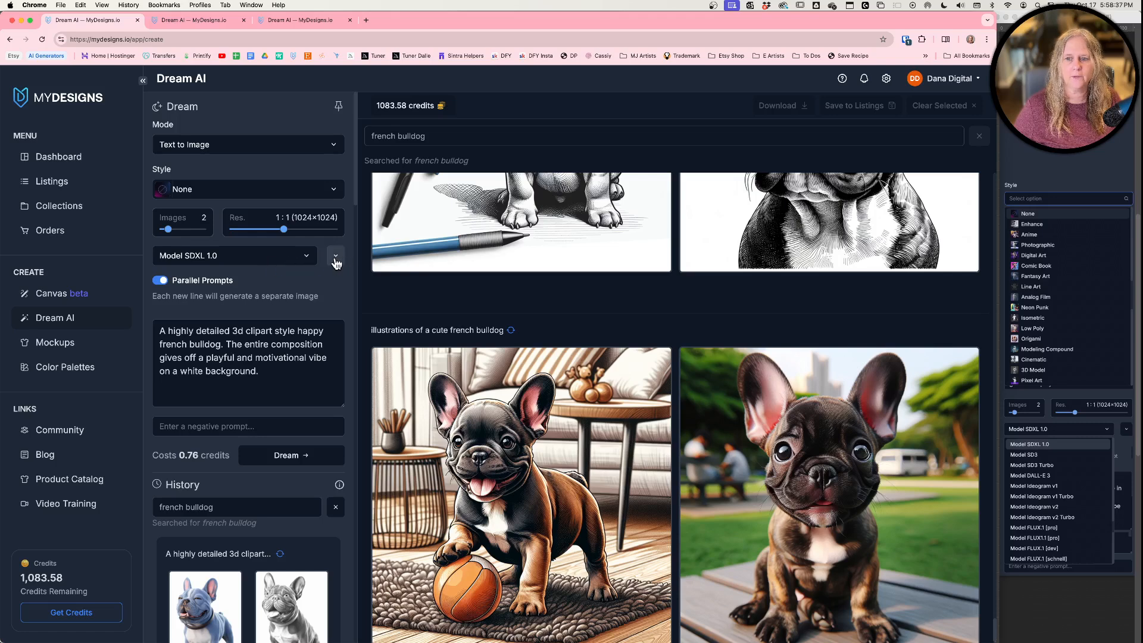
- Try the SD3 model, select DALL-E 3 instead, and turn off Parallel Prompts
left_click(269, 260)
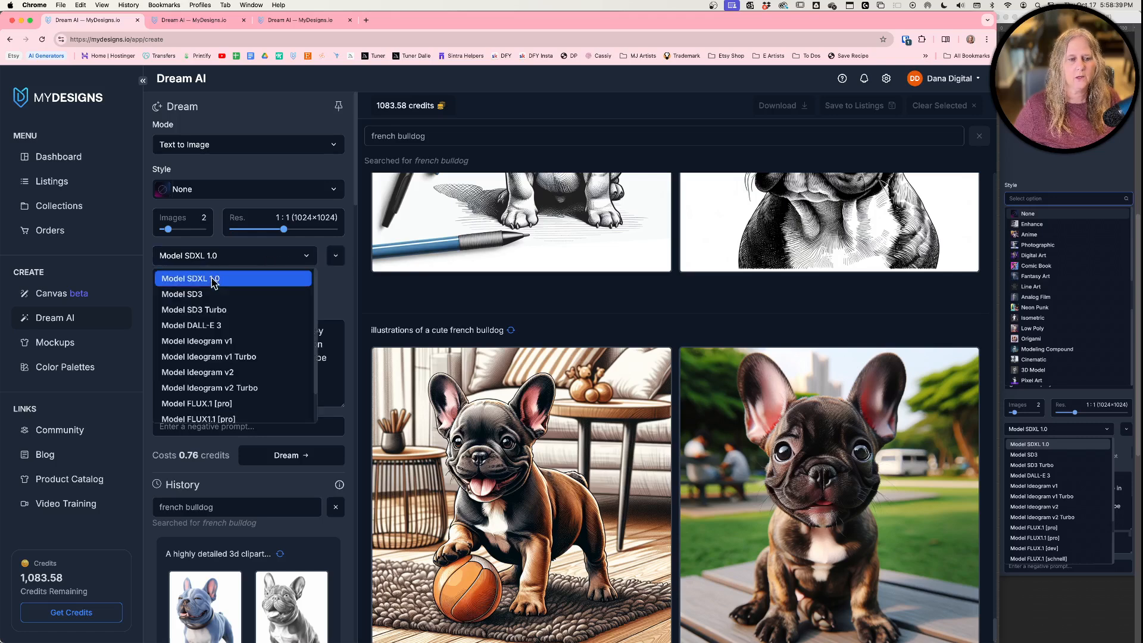
left_click(204, 295)
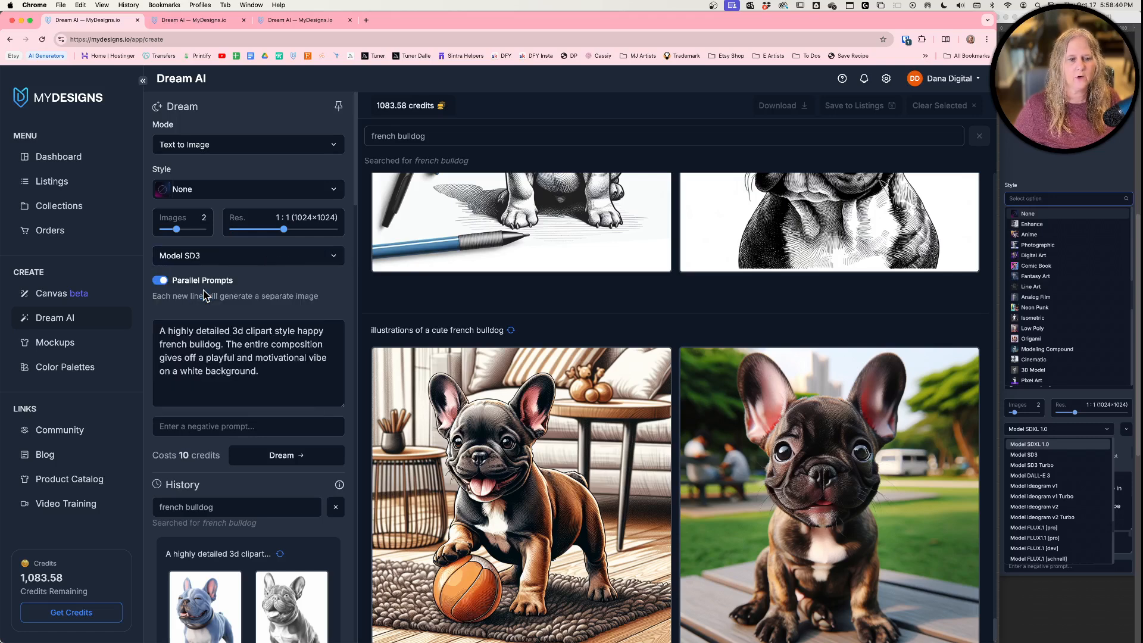
left_click(232, 257)
left_click(215, 325)
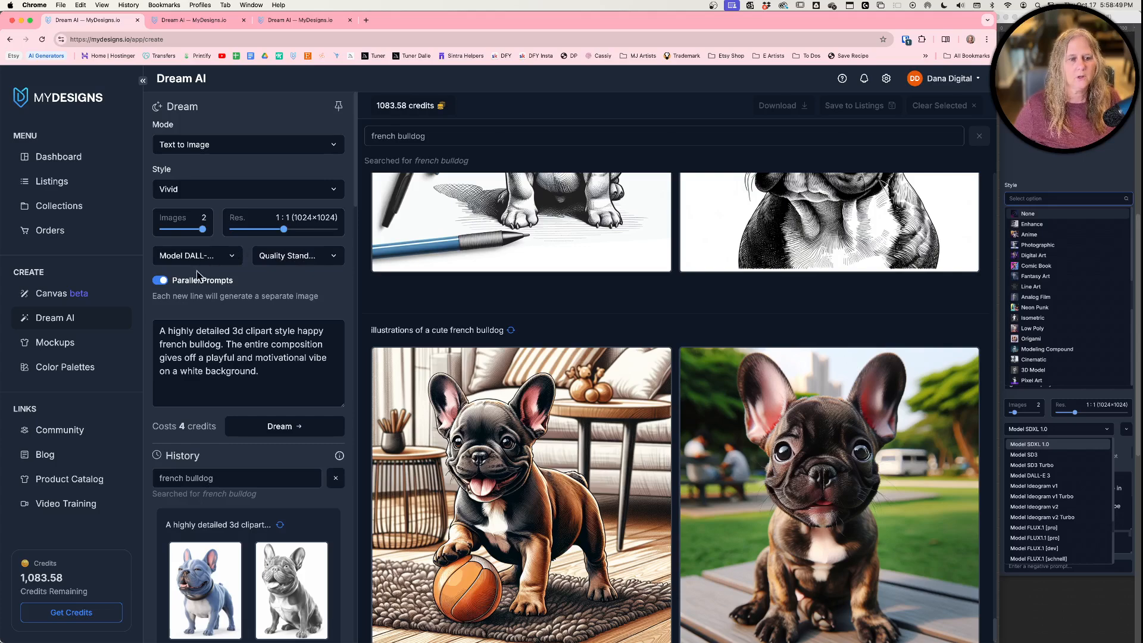
left_click(160, 287)
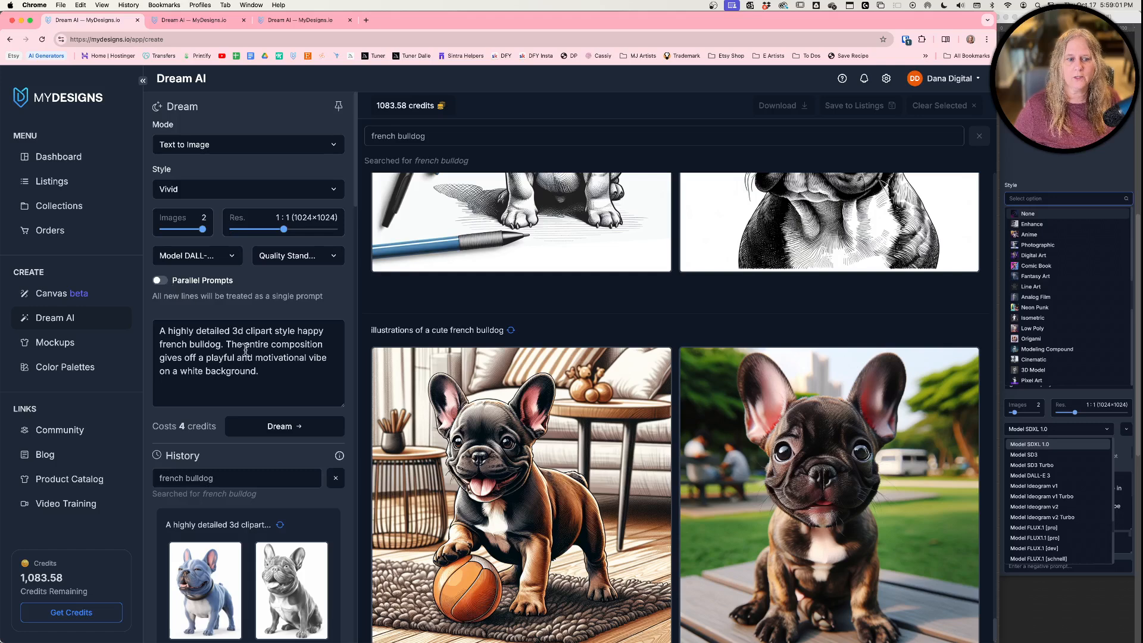
- Add "ice cream" on a new line at the end of the french bulldog prompt
left_click(266, 375)
key("Return")
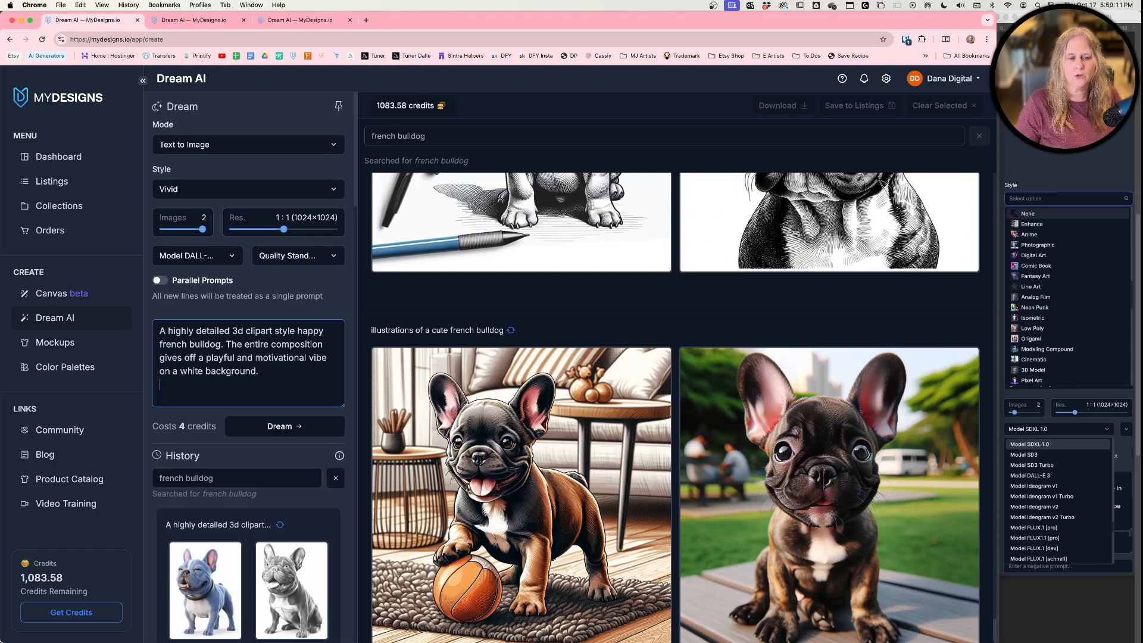
type("ov")
key("BackSpace")
key("BackSpace")
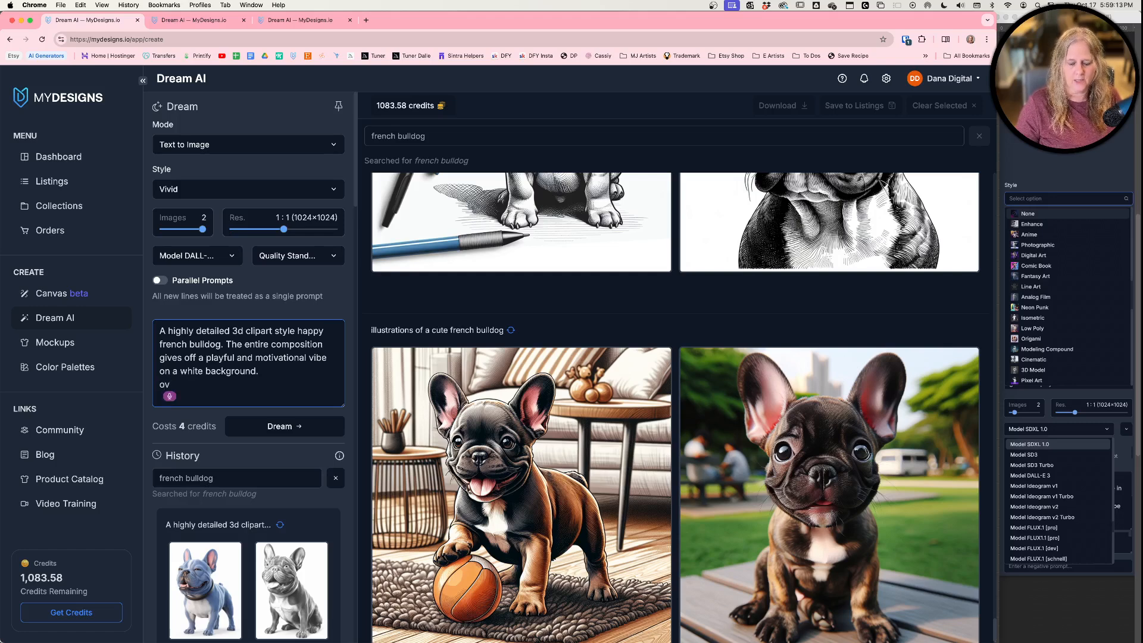
type("ice cream")
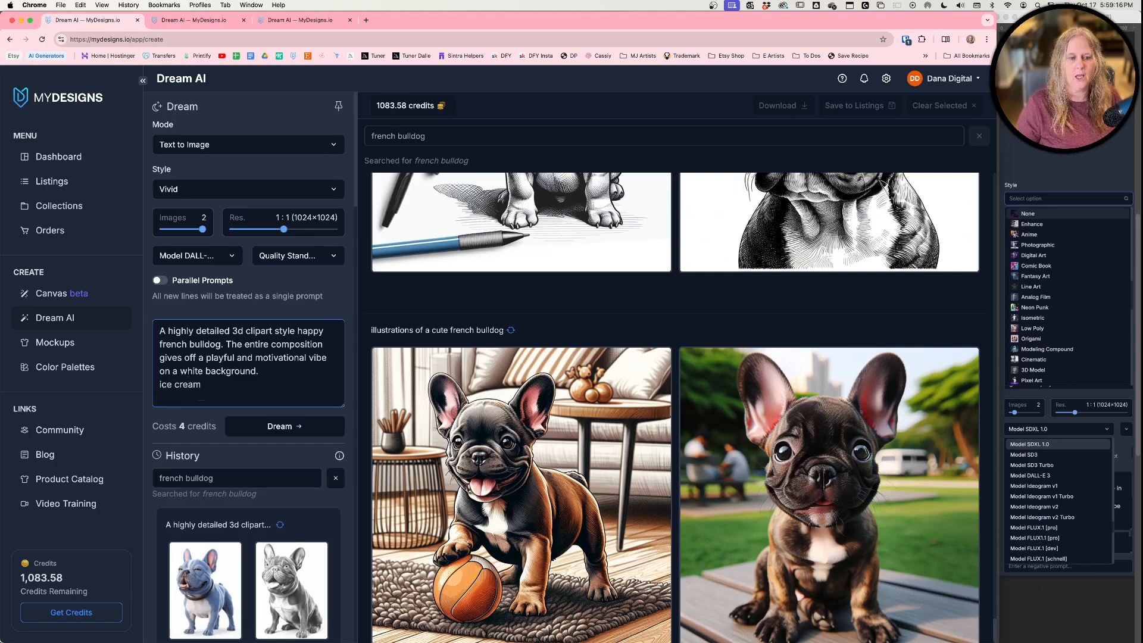
- Extend the prompt after "on a white background." with "Really long andg way down here and I"
left_click(299, 373)
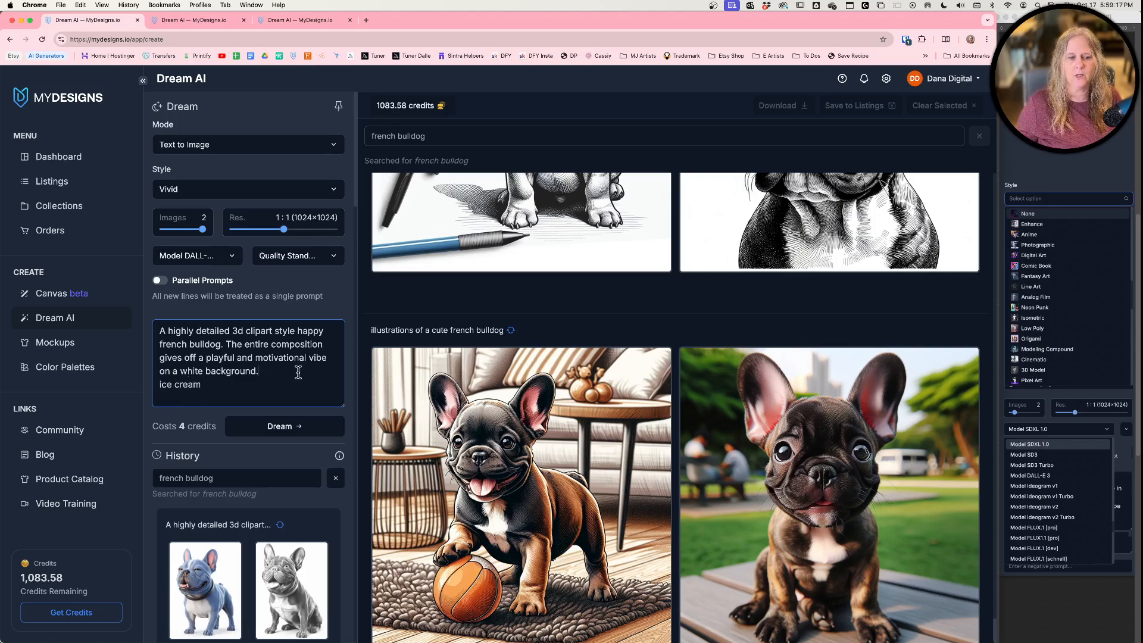
type("Really long andg")
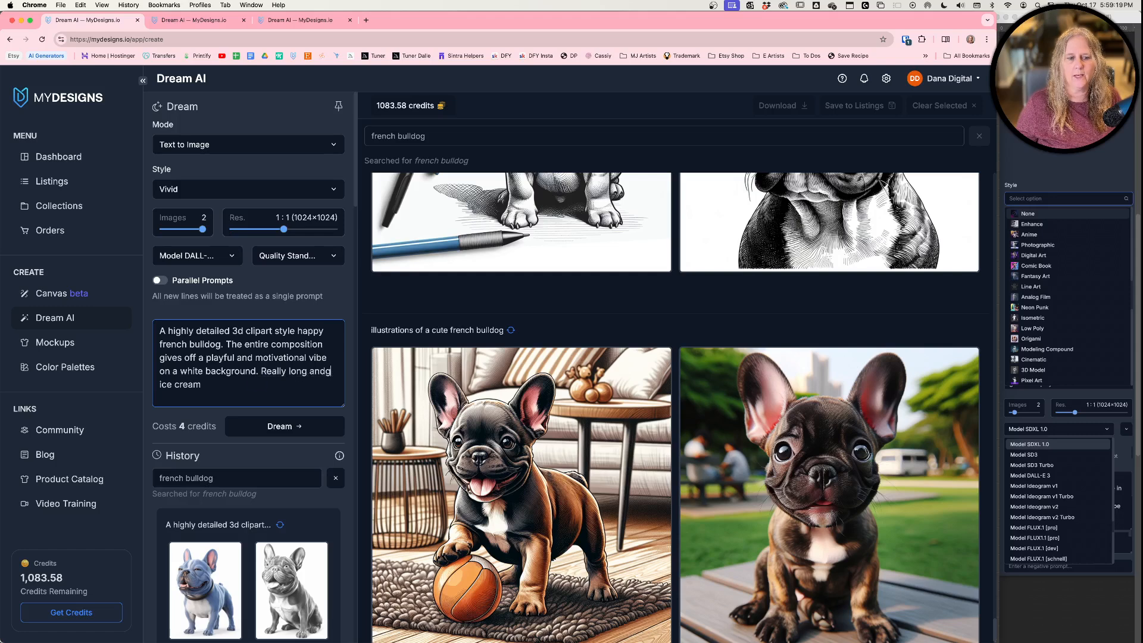
type(" way down here.")
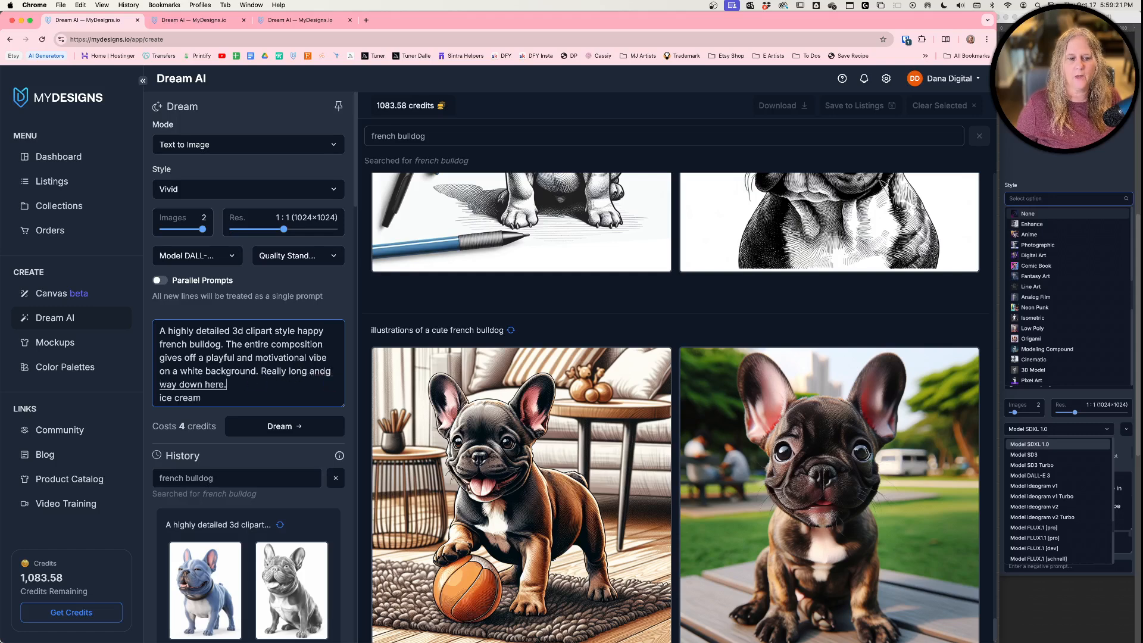
key("BackSpace")
type("and I")
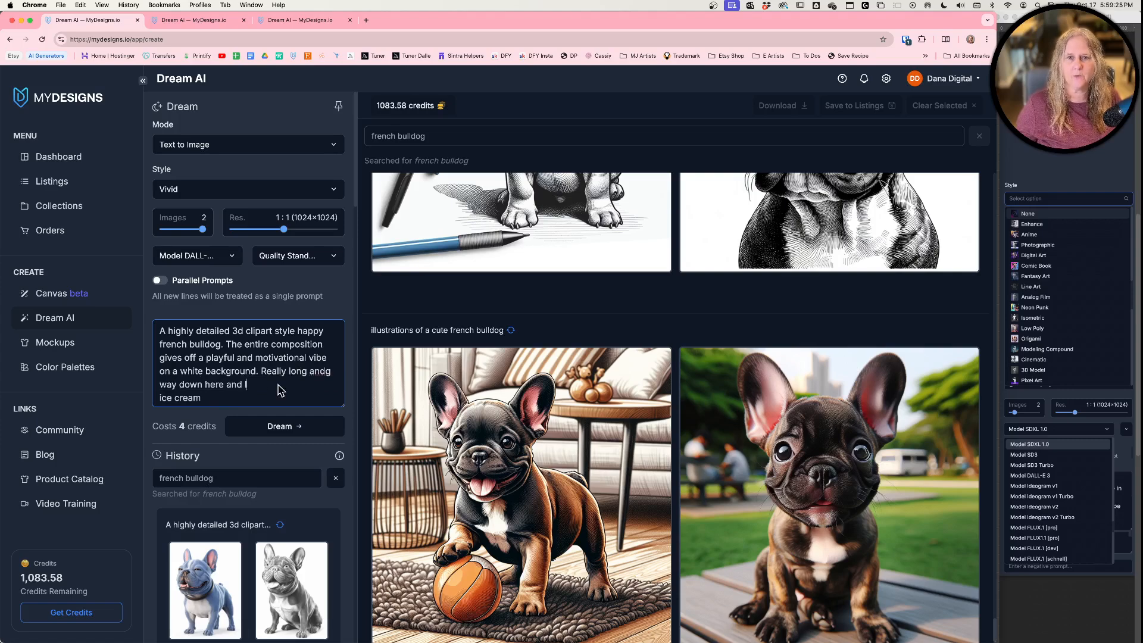
- Trim the added prompt sentence back to "Really long and"
key("BackSpace")
key("BackSpace")
key("BackSpace")
key("BackSpace")
key("BackSpace")
key("BackSpace")
key("BackSpace")
key("BackSpace")
key("BackSpace")
key("BackSpace")
key("BackSpace")
key("BackSpace")
key("BackSpace")
key("BackSpace")
key("BackSpace")
key("BackSpace")
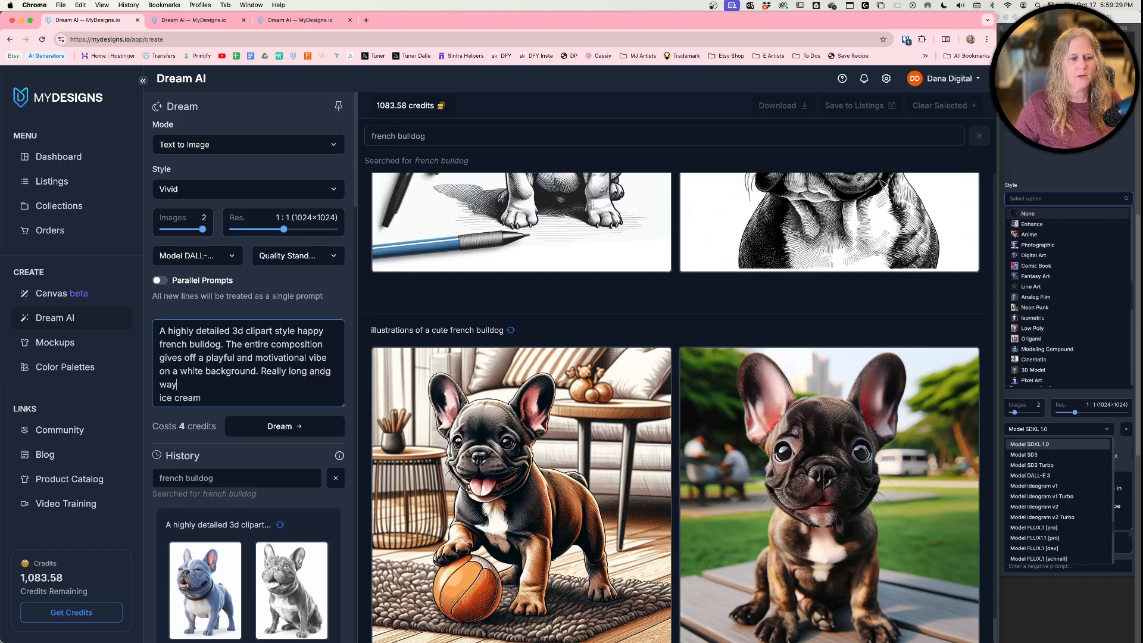
key("BackSpace")
key("BackSpace")
key("BackSpace")
key("BackSpace")
key("BackSpace")
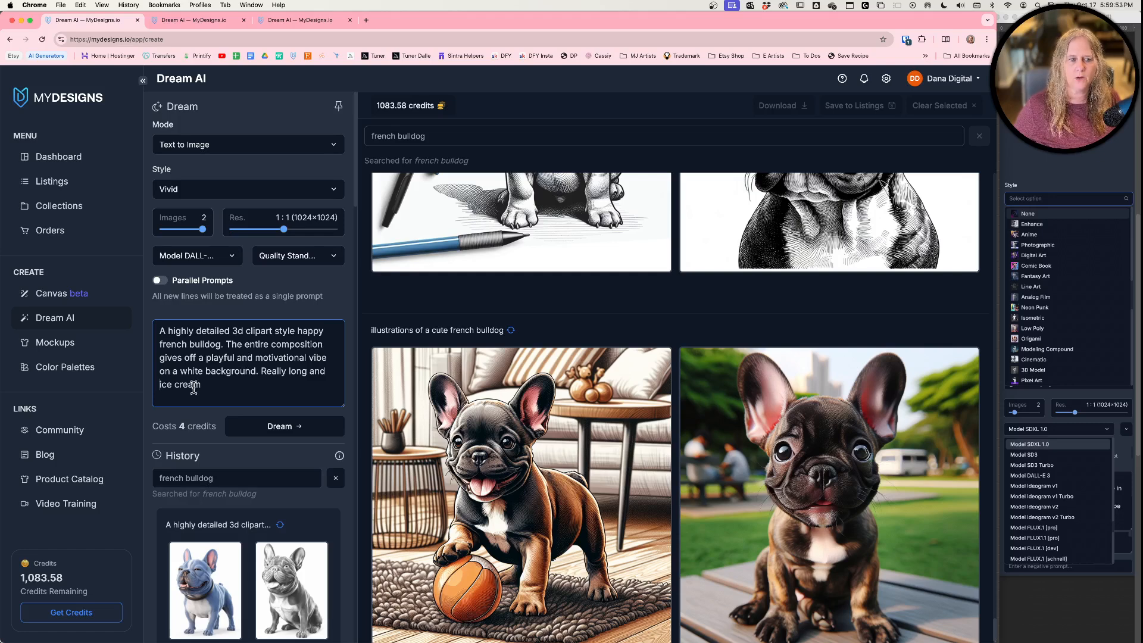
- Delete the "ice cream" line from the end of the prompt
key("BackSpace")
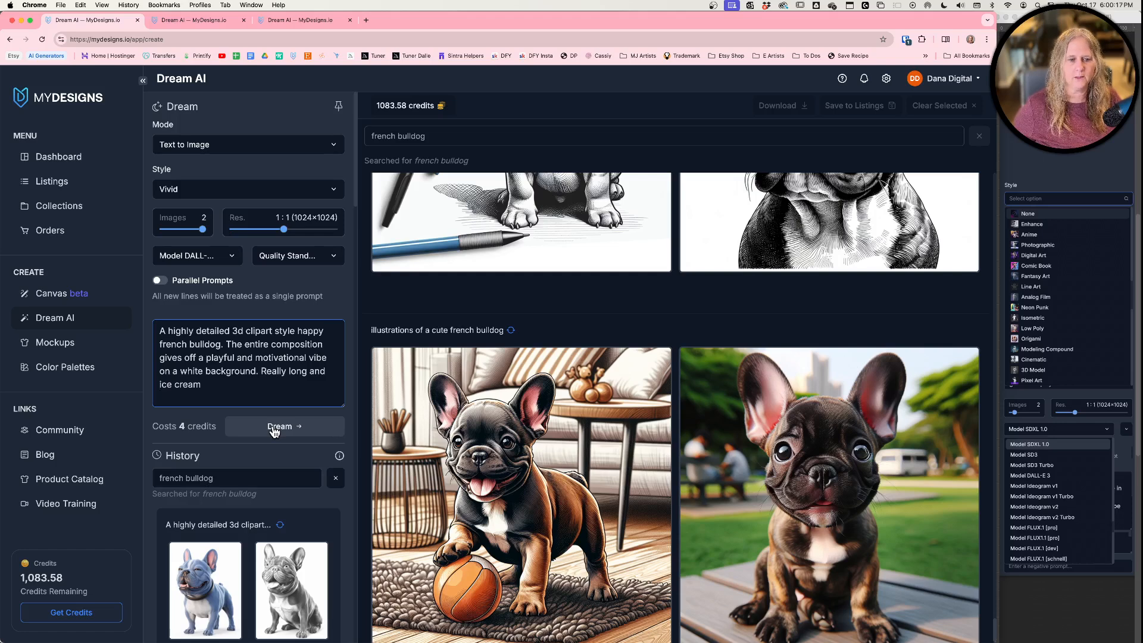
key("shift+super+Left")
key("BackSpace")
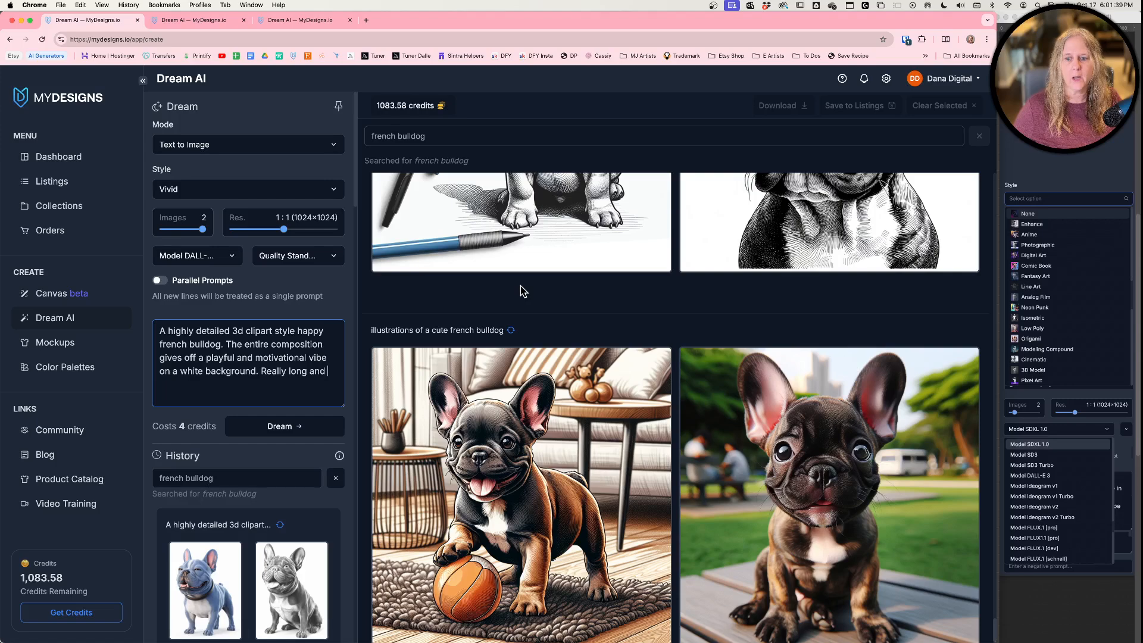
- Switch to the second Dream AI browser tab and examine the generated magical butterfly images
left_click(190, 22)
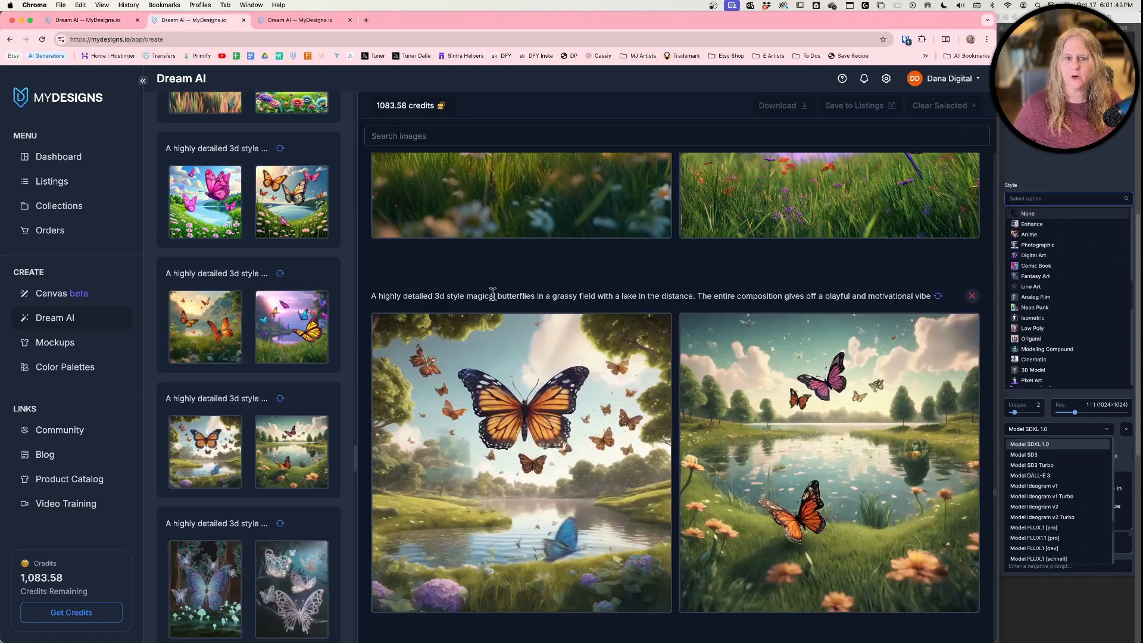
scroll(493, 293, "down", 10)
scroll(495, 298, "up", 10)
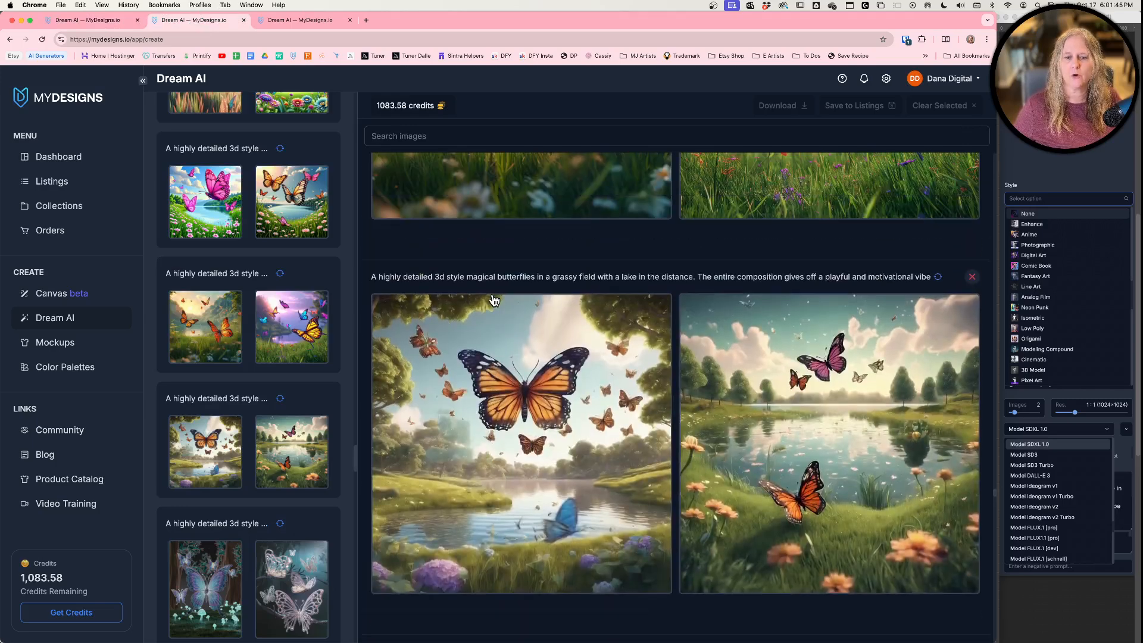
scroll(493, 299, "up", 6)
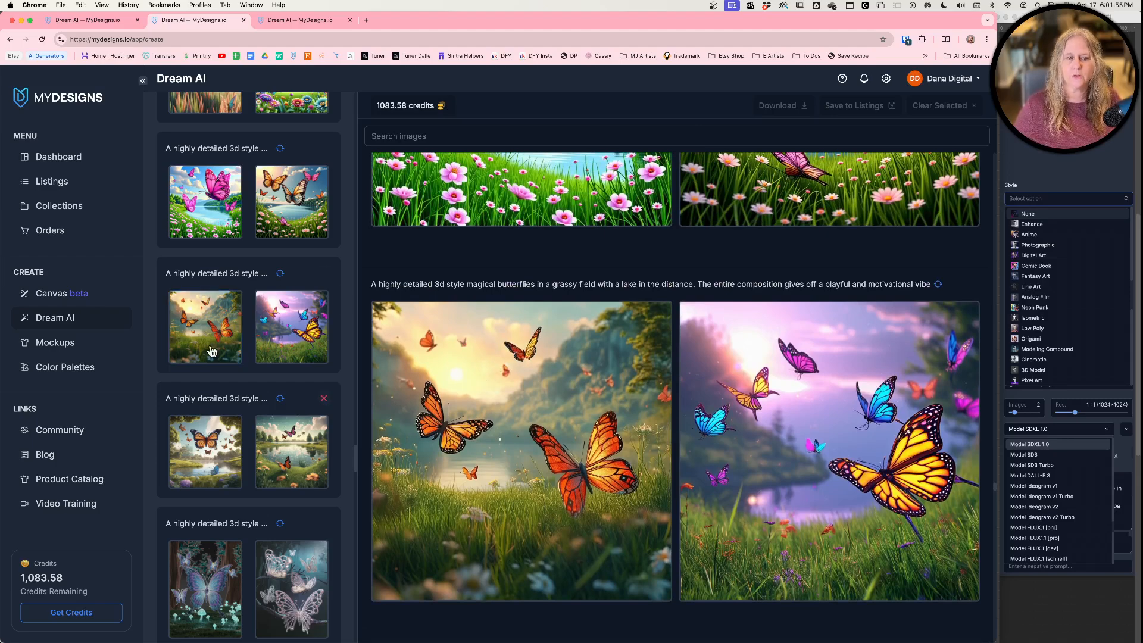
- Select a butterfly-over-lake image in the history, close that Dream AI browser tab, and return to the first tab's french bulldog results
left_click(208, 453)
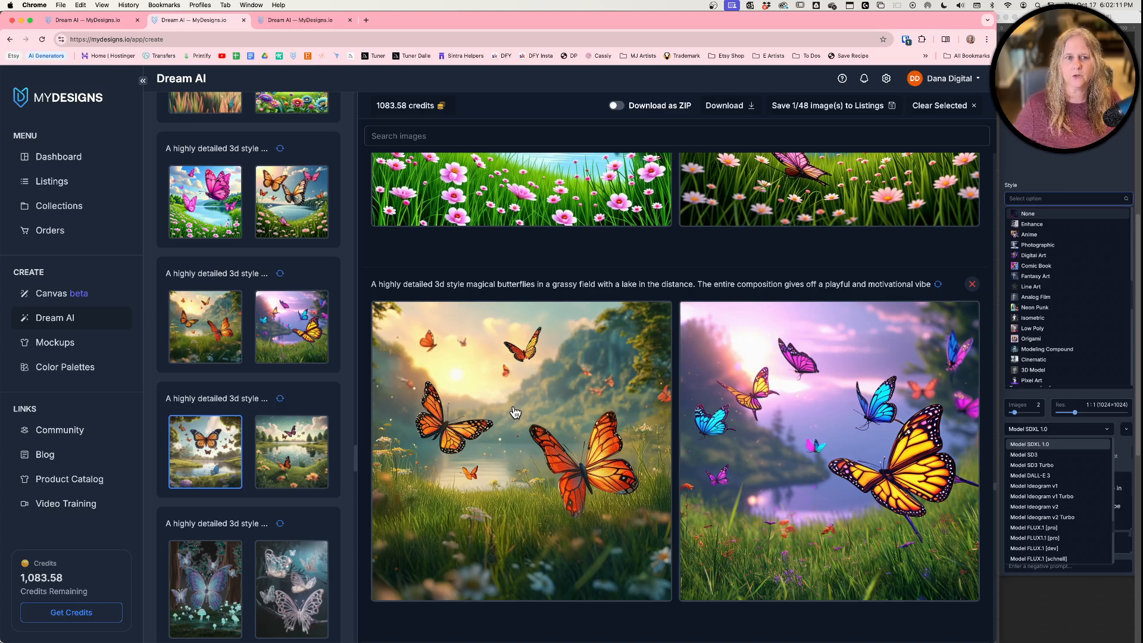
left_click(245, 21)
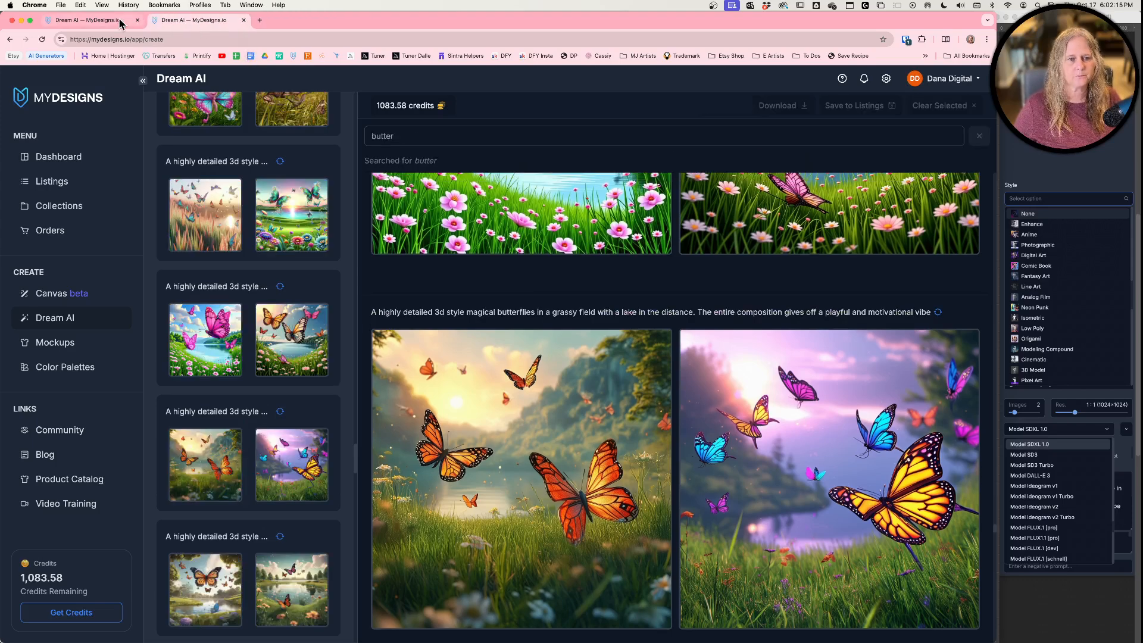
left_click(100, 22)
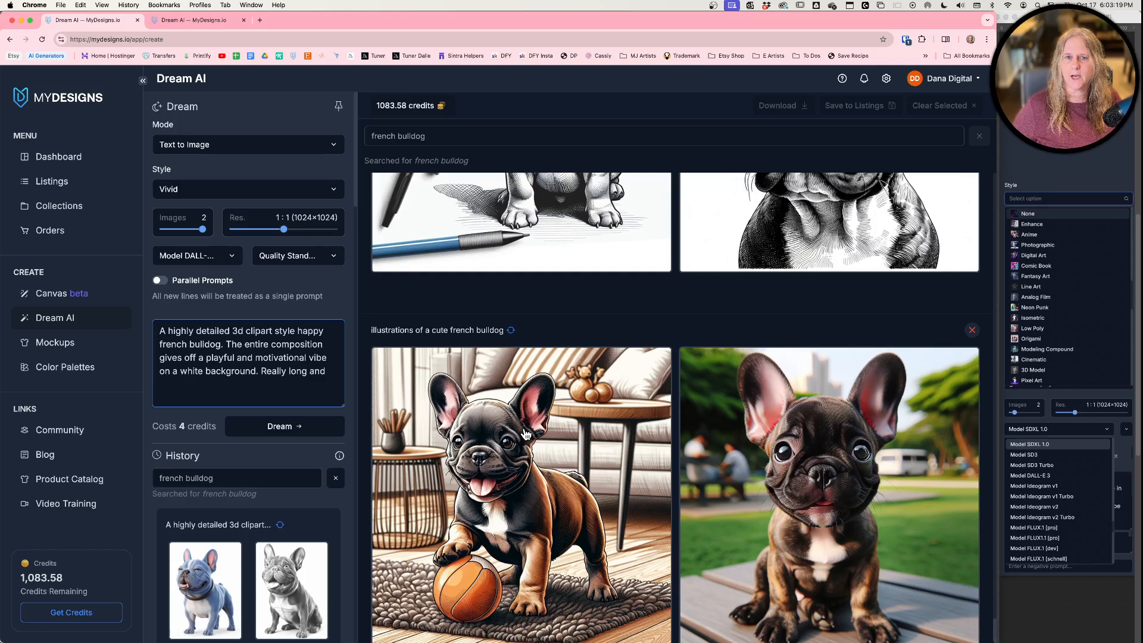
- Reuse the prompt "illustrations of a cute french bulldog" and examine the model, quality and style options, keeping DALL-E 3, Standard and Vivid
left_click(511, 331)
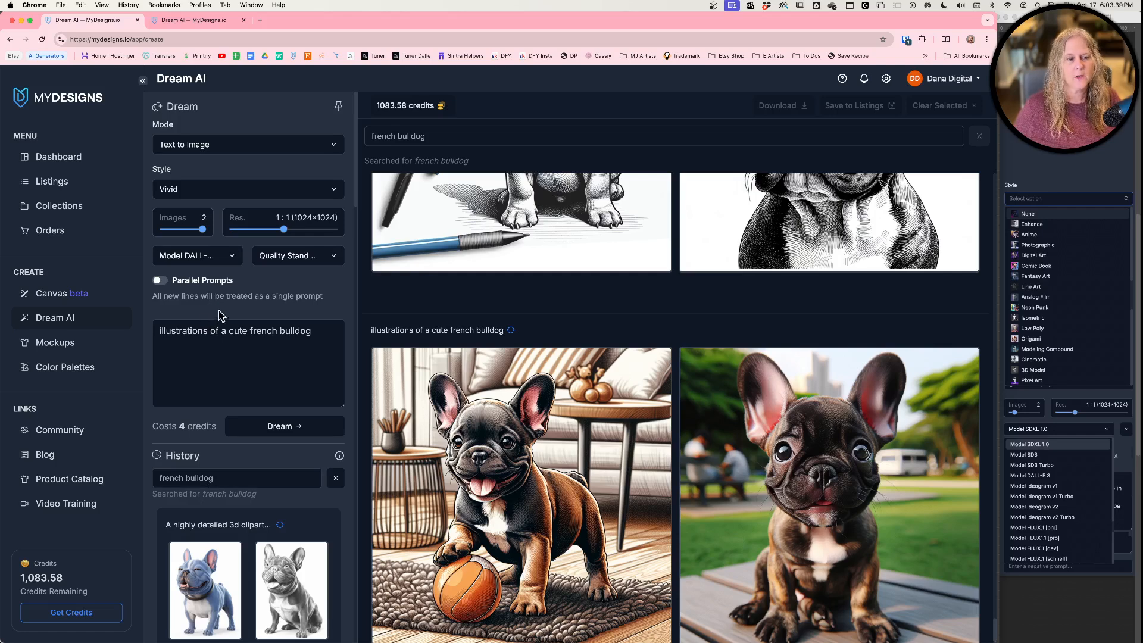
left_click(186, 262)
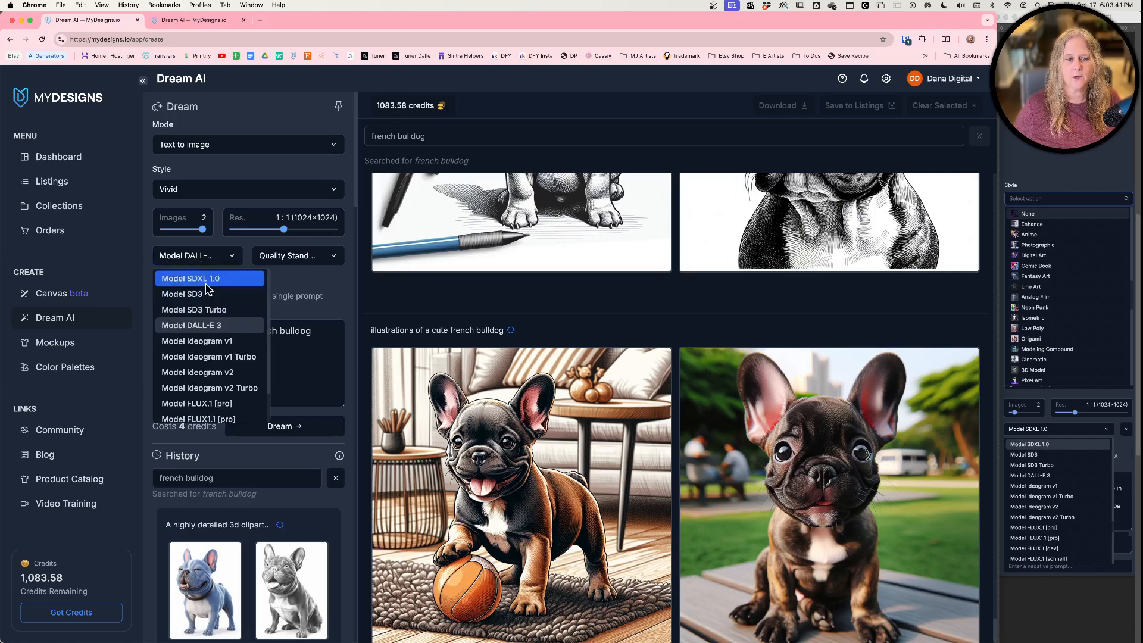
left_click(208, 331)
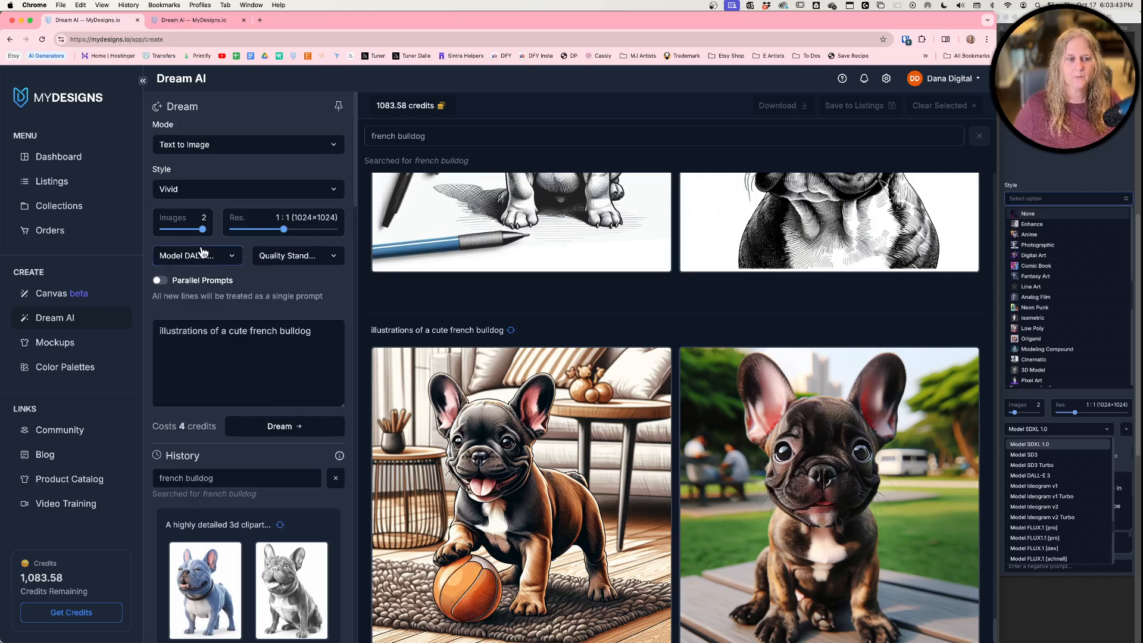
left_click(283, 262)
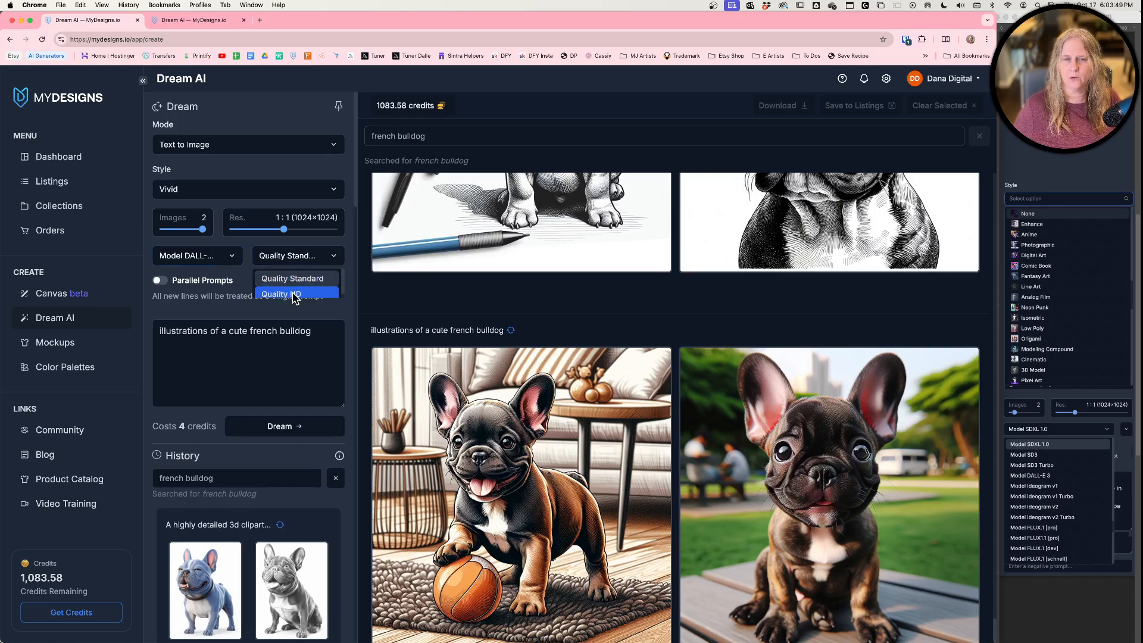
left_click(293, 255)
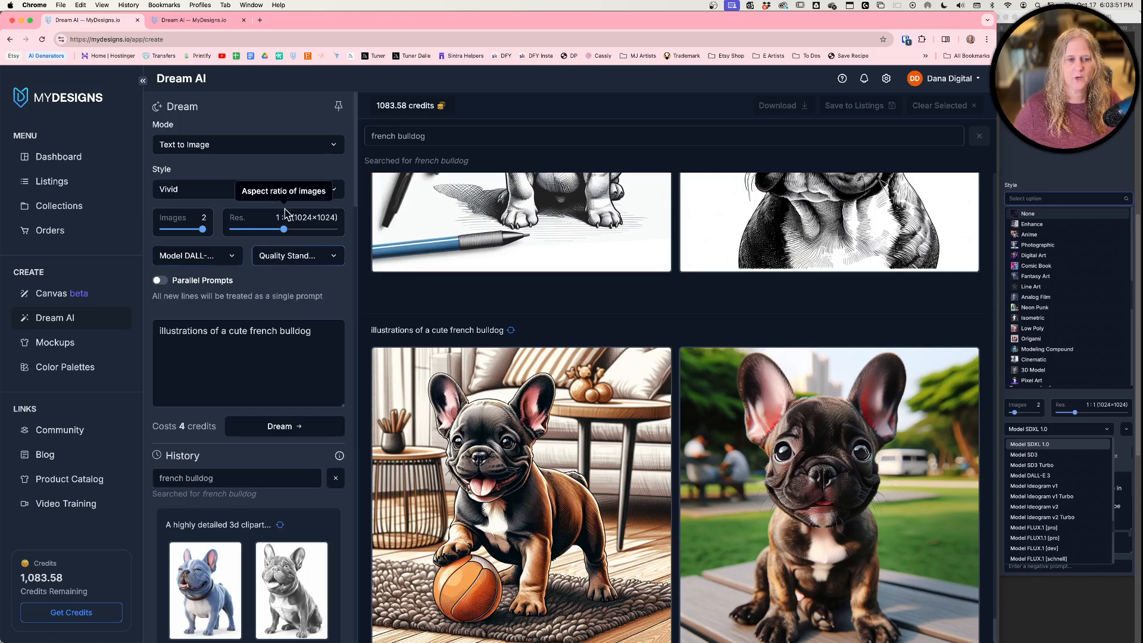
left_click(220, 192)
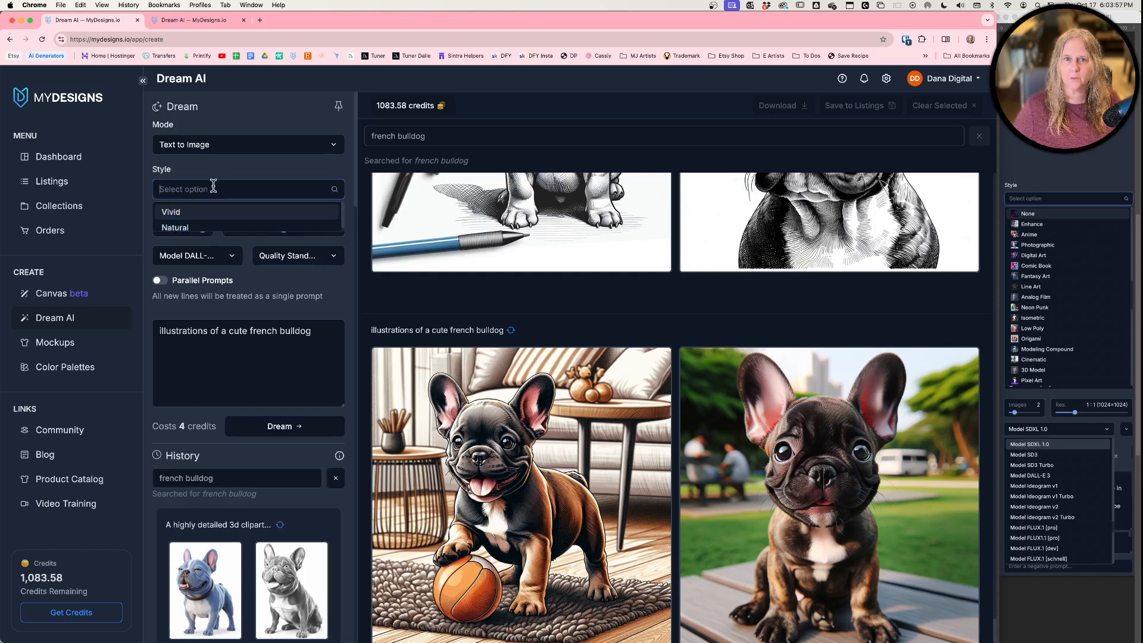
left_click(214, 188)
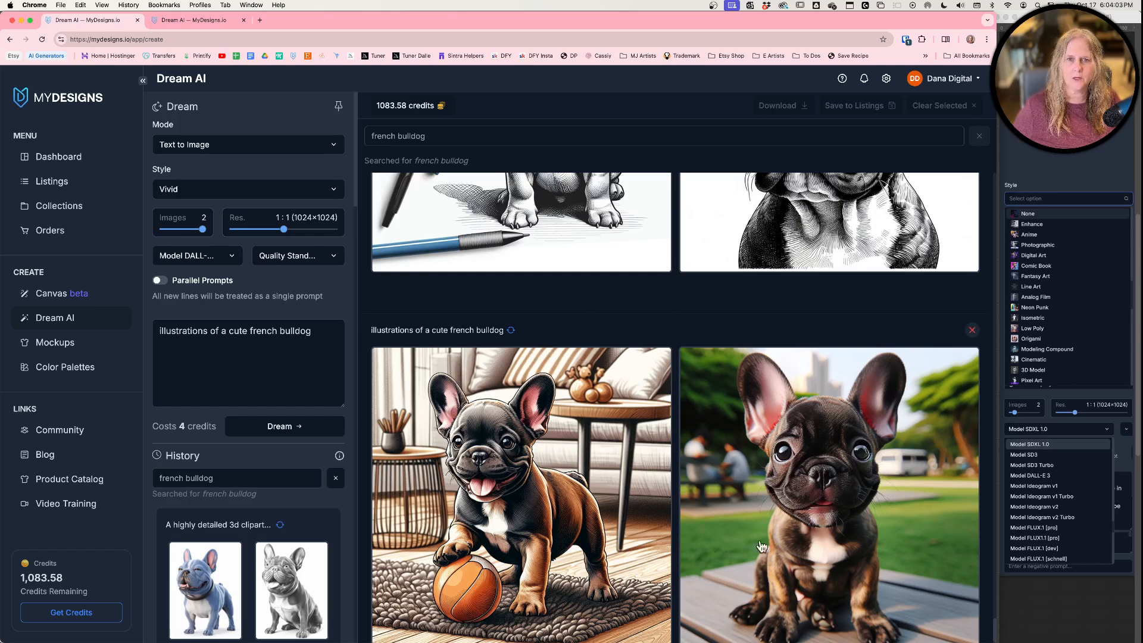
- Examine the black-and-white bulldog drawings and reuse their prompt "hand drawn illustration of a cute french bulldog, isolated on a solid white background"
scroll(614, 382, "up", 4)
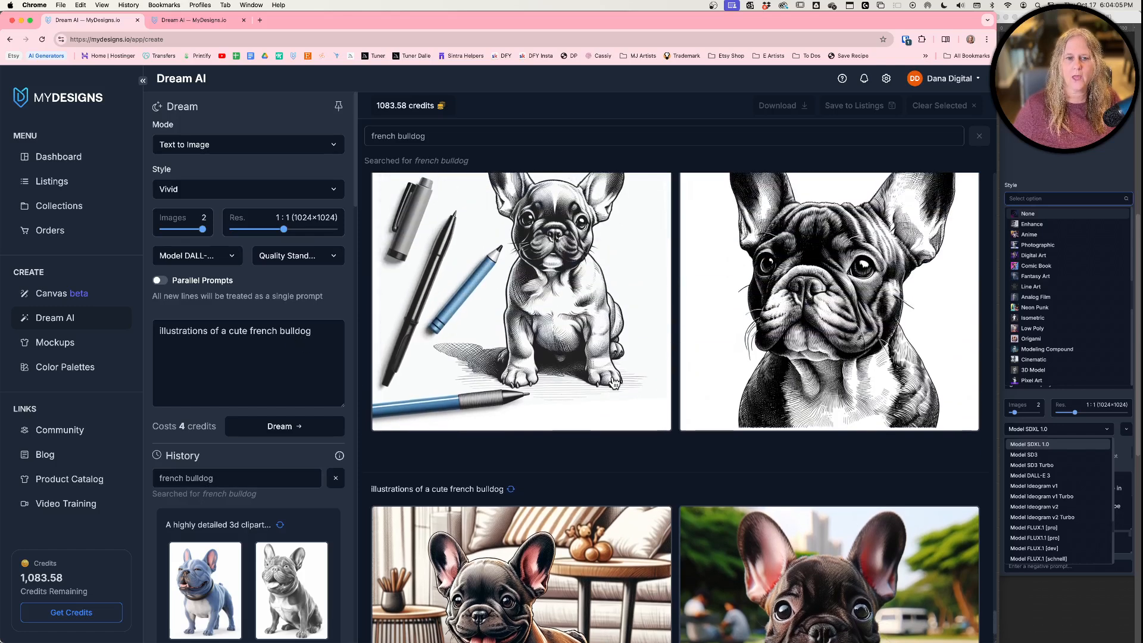
scroll(614, 382, "up", 2)
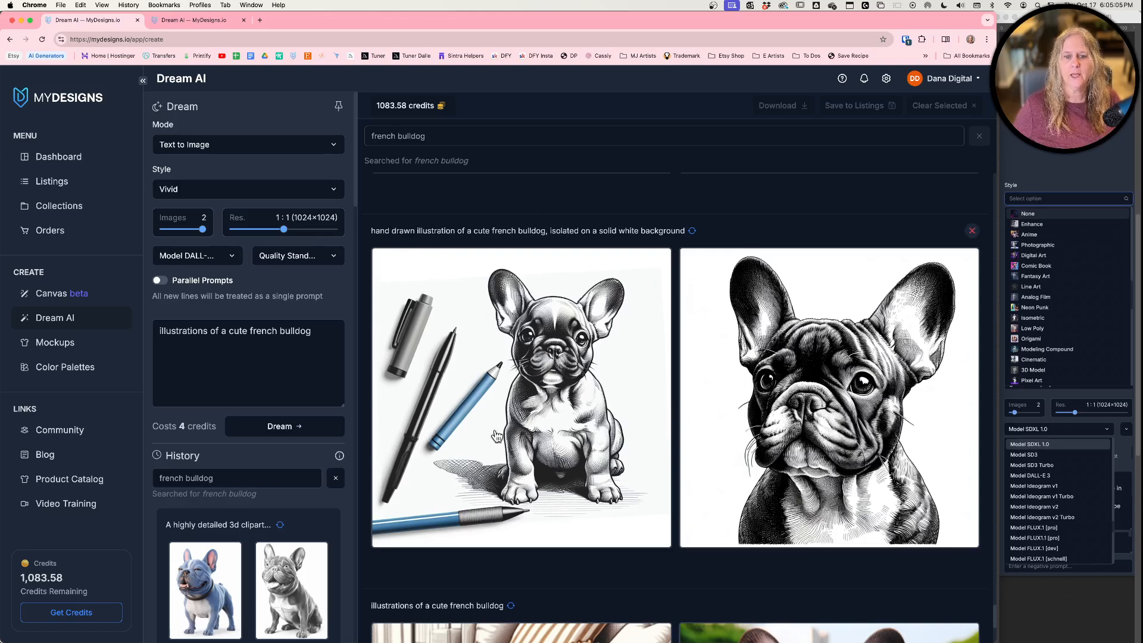
left_click(692, 231)
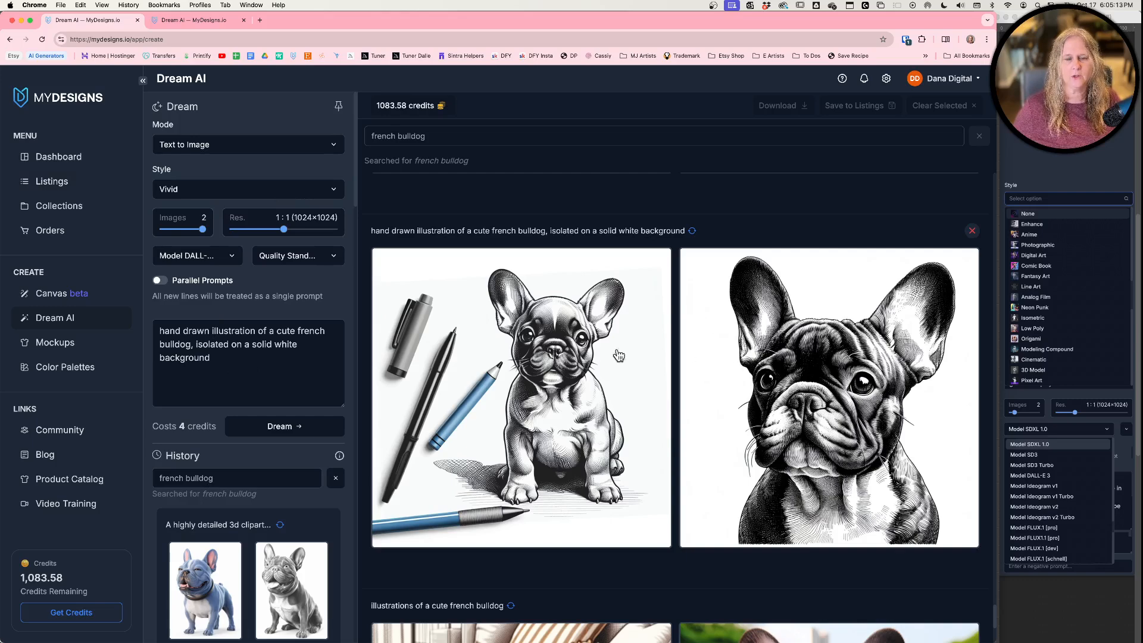
- Review the colorful bulldog illustrations and reuse the prompt "a kawaii color hand drawn clipart of a cute french bulldog, isolated on a solid white background"
scroll(586, 351, "up", 5)
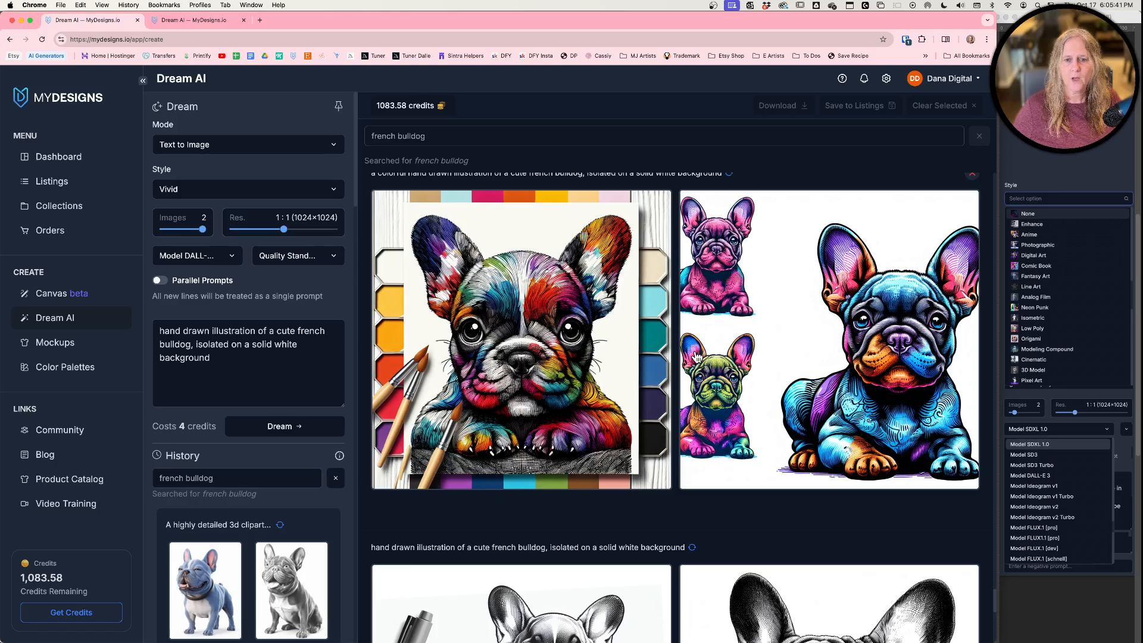
scroll(697, 356, "up", 2)
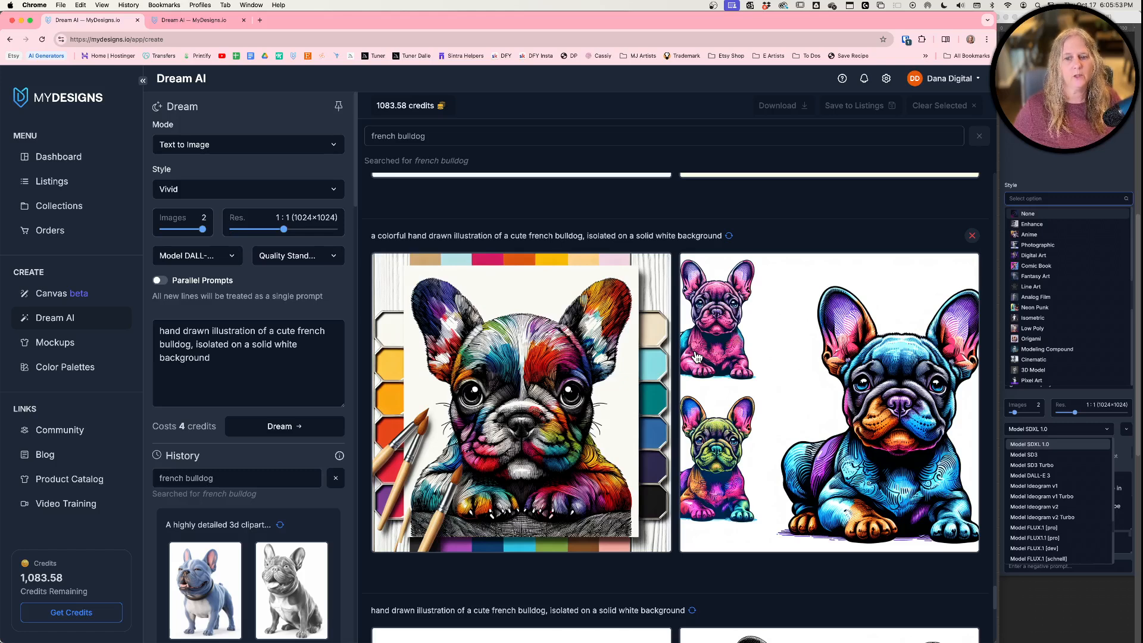
scroll(697, 358, "up", 6)
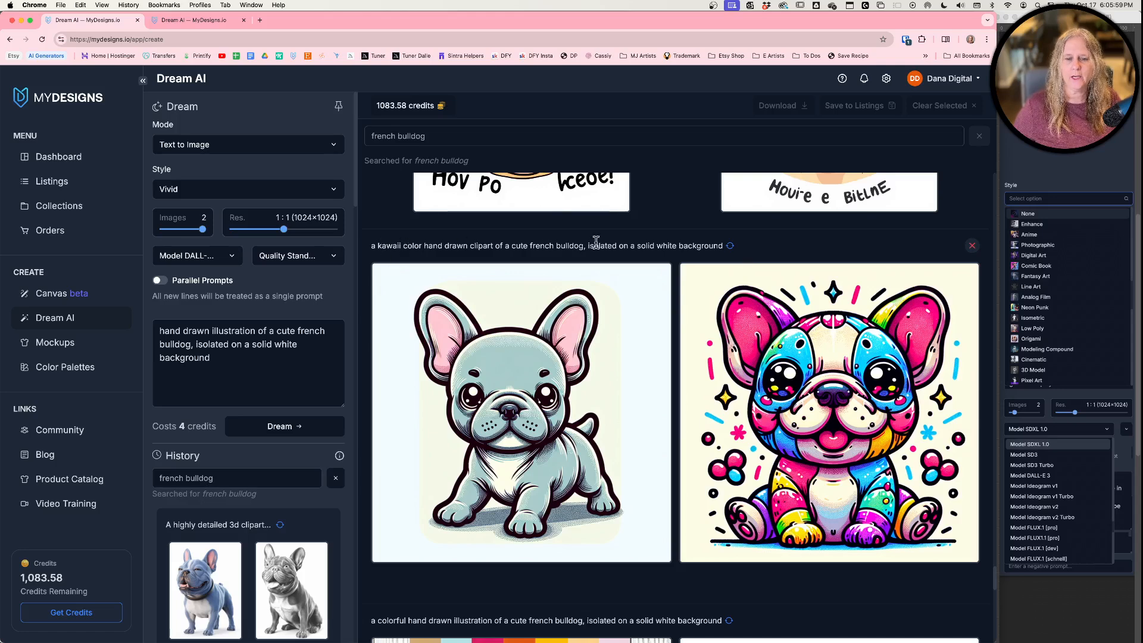
left_click(730, 246)
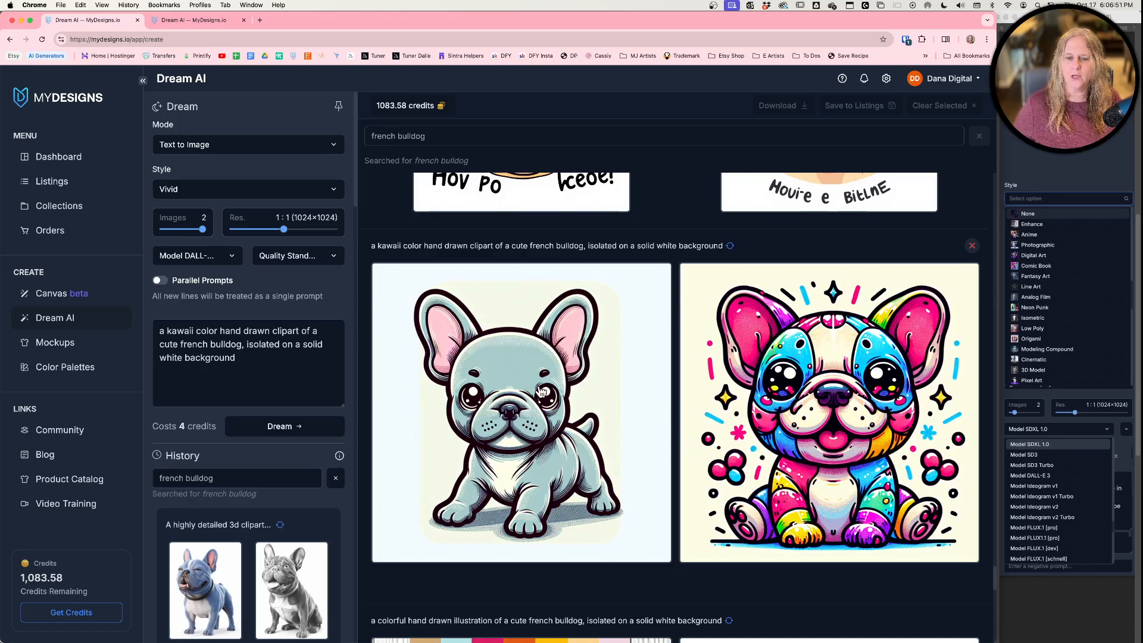
- Reuse the settings of the four "3d clipart style retro cheerful french bulldog" images, made with FLUX.1 [schnell]
scroll(625, 379, "up", 8)
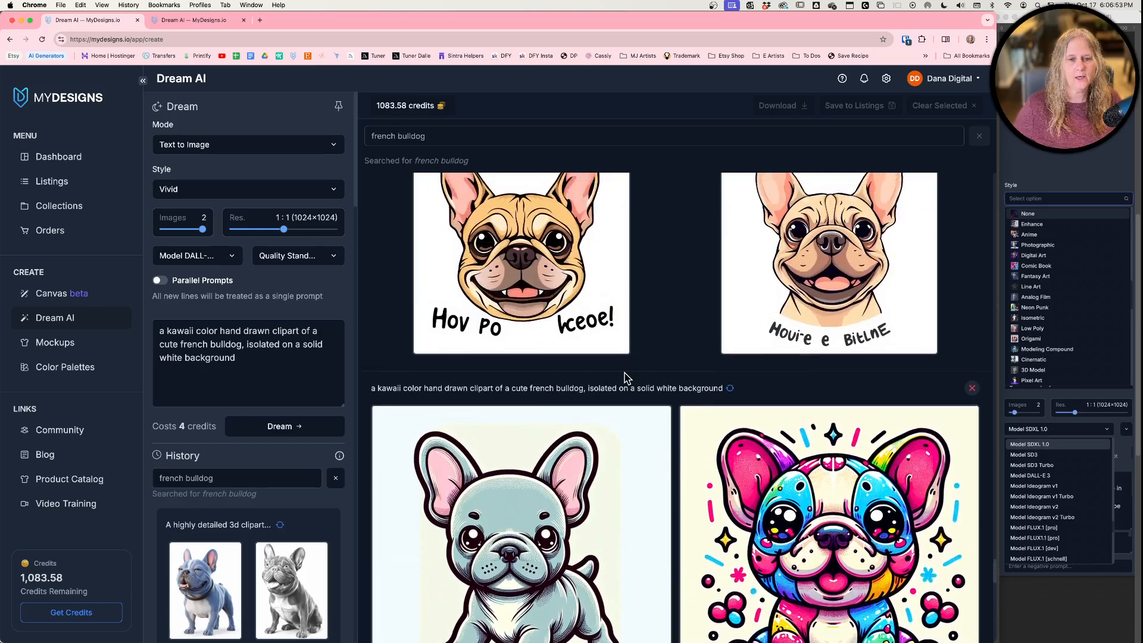
scroll(625, 379, "up", 6)
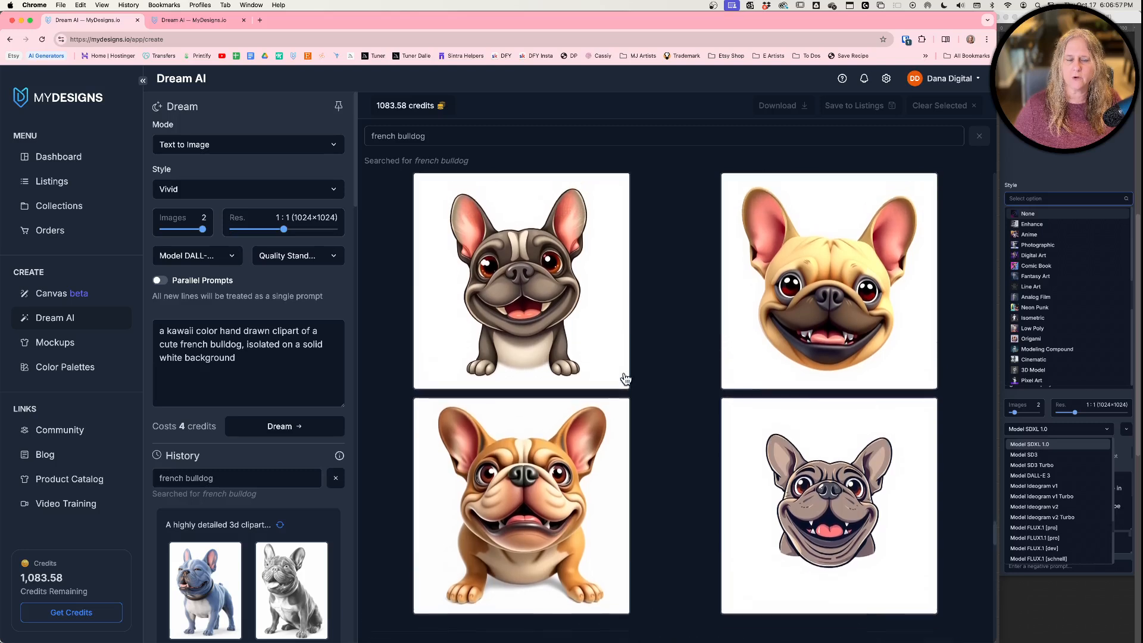
scroll(625, 378, "up", 1)
scroll(626, 379, "up", 1)
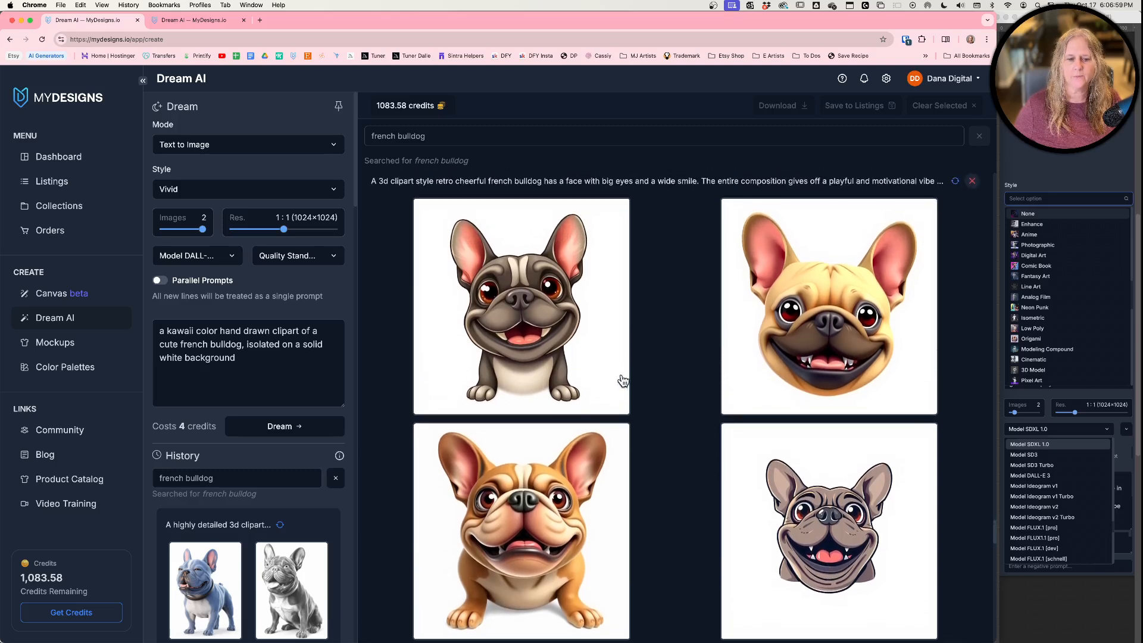
left_click(955, 181)
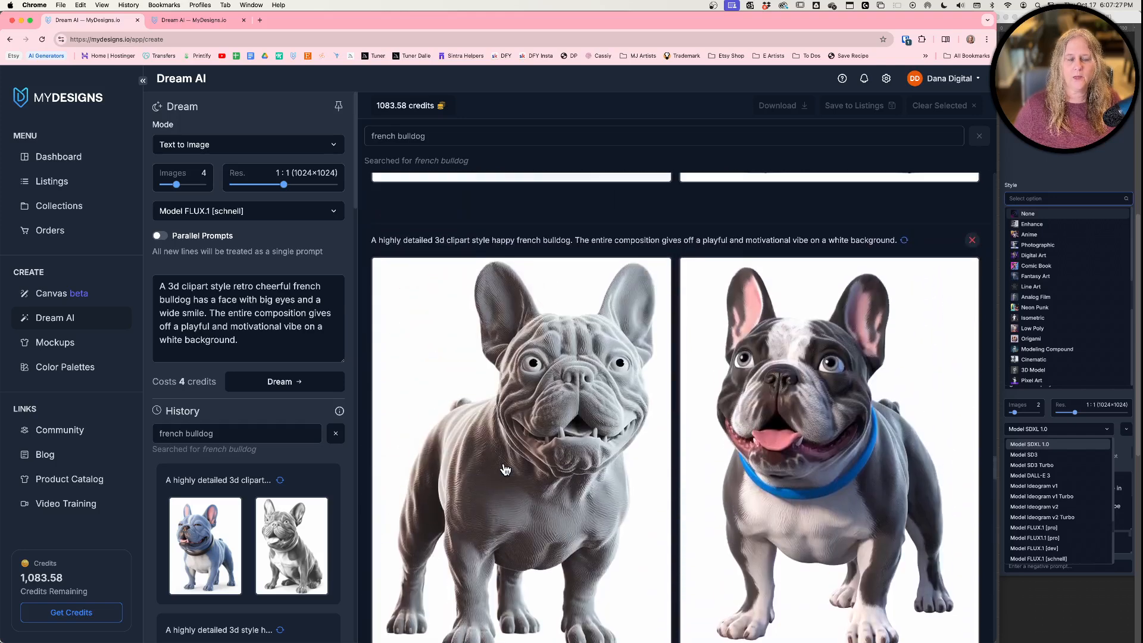
- Compare the happy french bulldog generations by reusing the Ideogram pair's settings, followed by the FLUX1.1 [pro] pair's settings
left_click(905, 240)
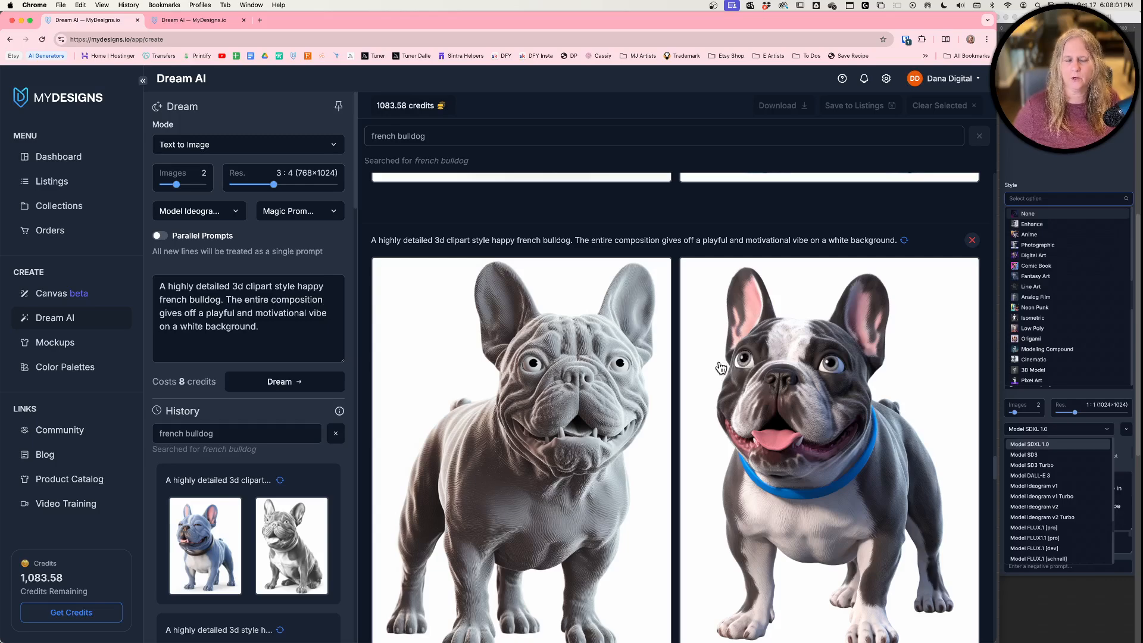
scroll(721, 367, "up", 1)
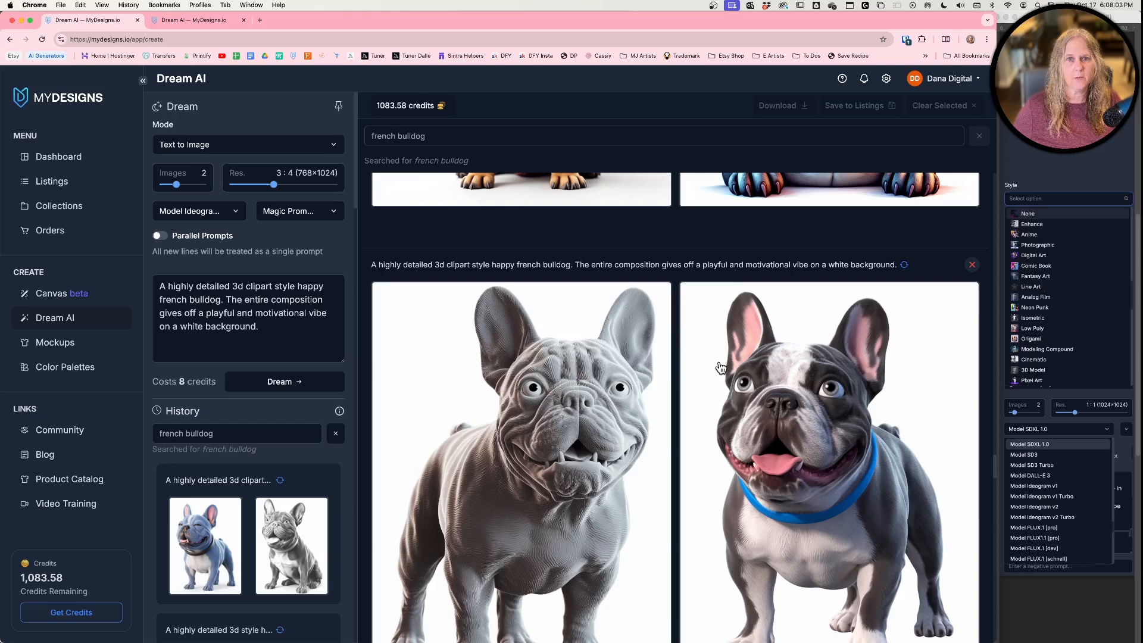
scroll(720, 367, "up", 5)
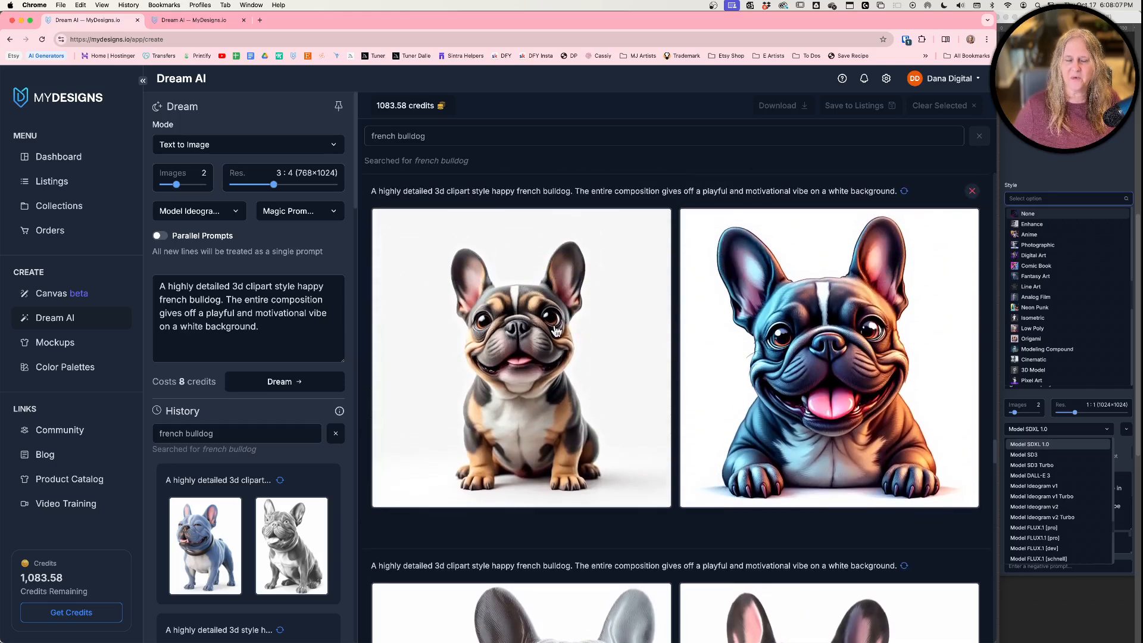
left_click(903, 193)
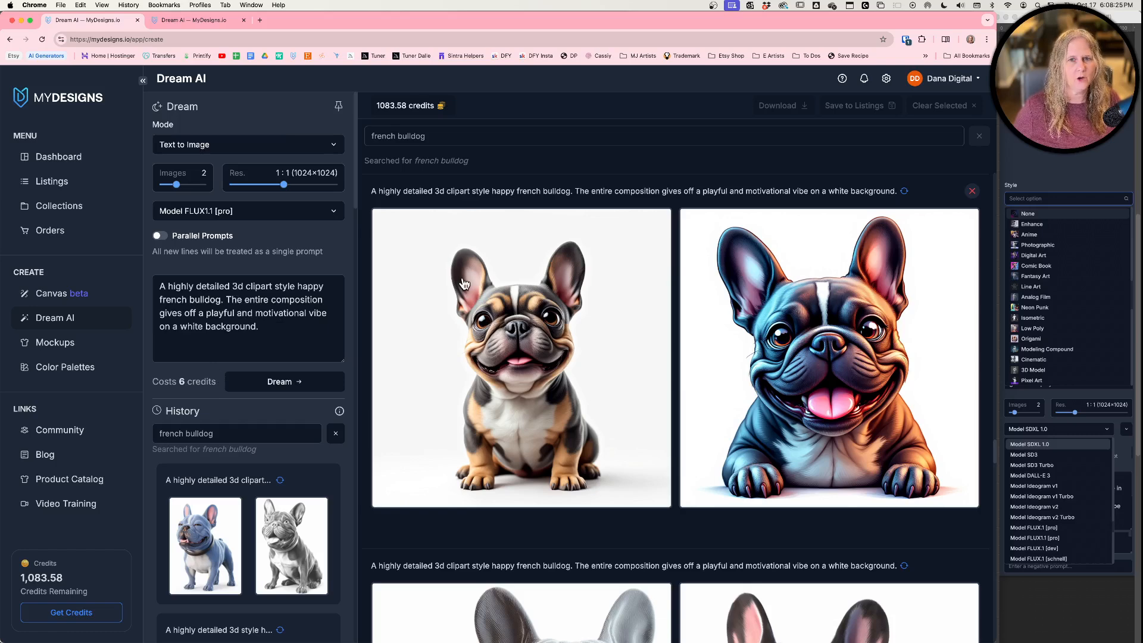
- Reuse the SD3 settings of the sunglasses bulldog pair with style None, followed by the paint-splash pair with style Digital Art
scroll(464, 283, "up", 7)
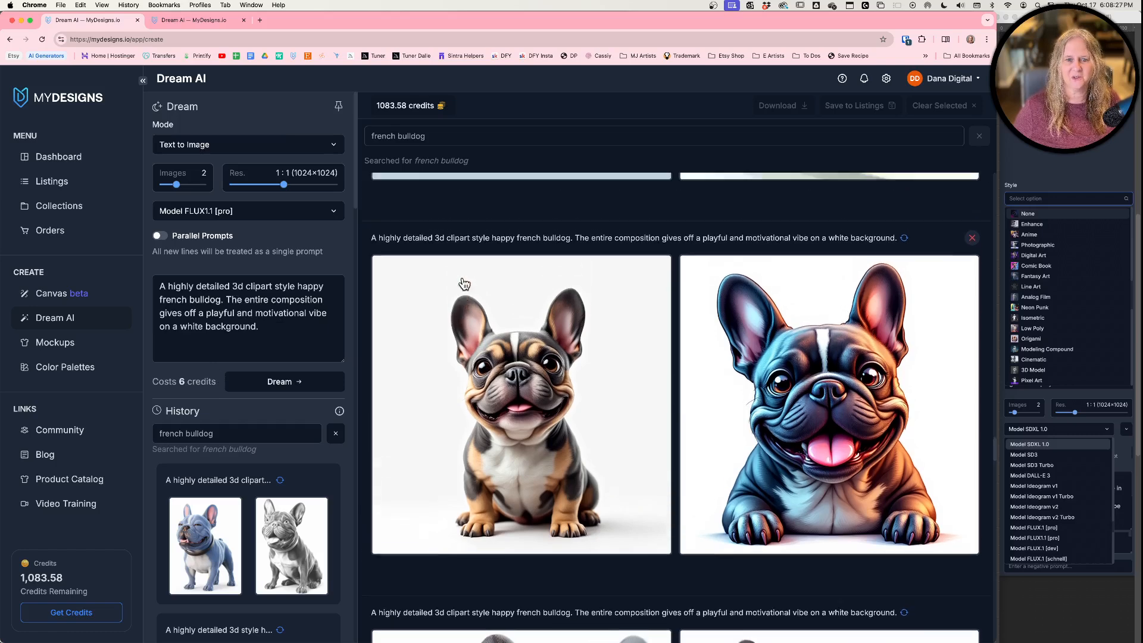
scroll(464, 283, "up", 7)
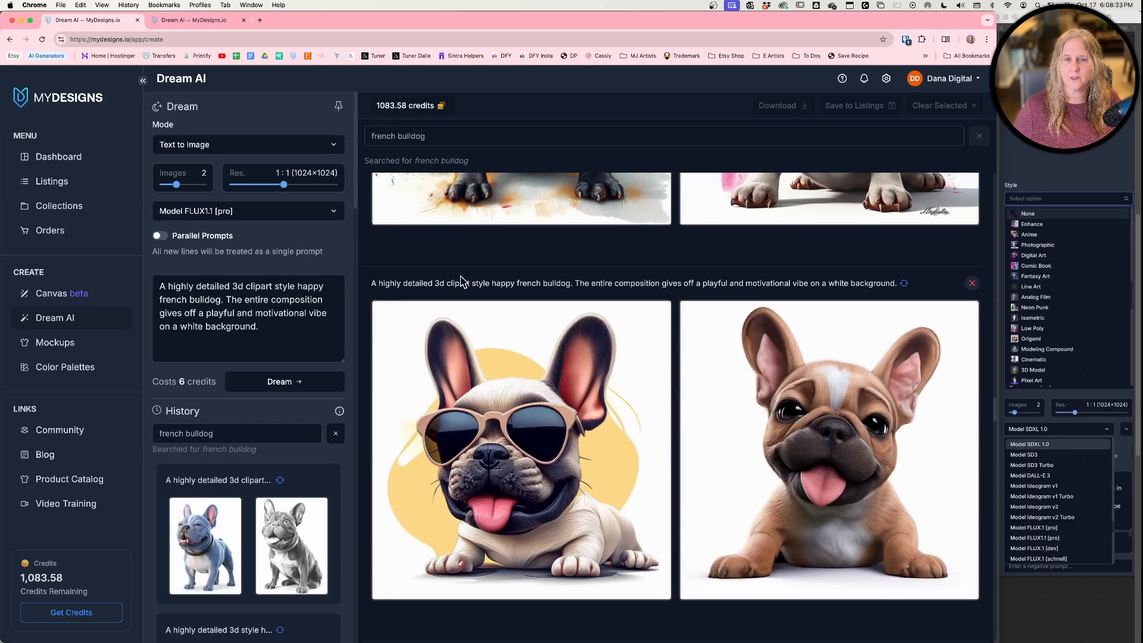
left_click(904, 284)
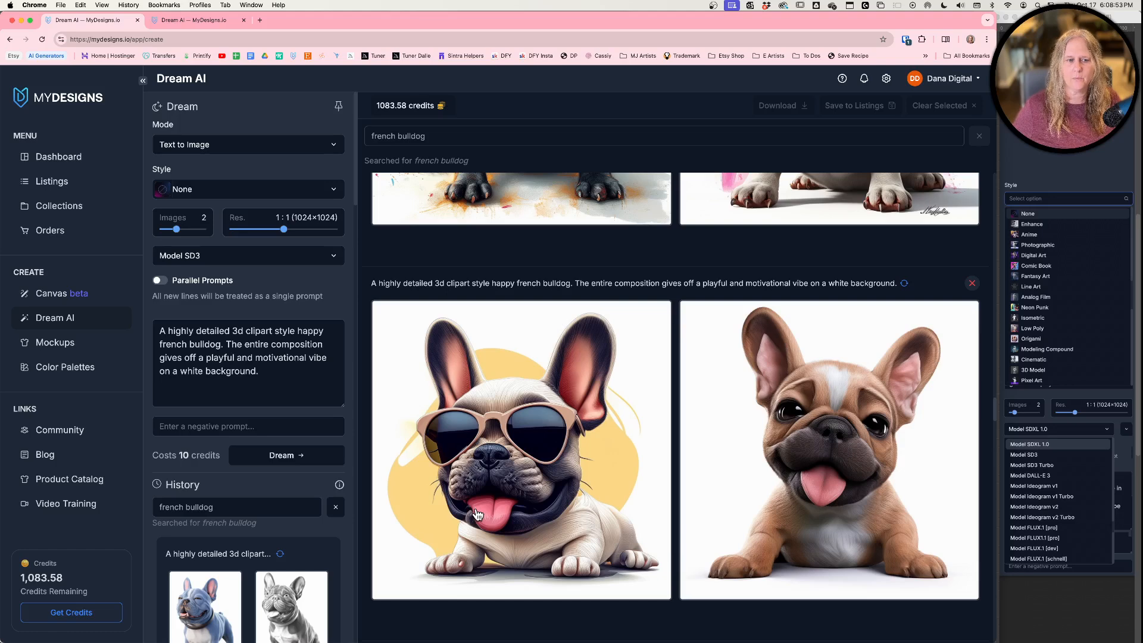
scroll(478, 515, "up", 5)
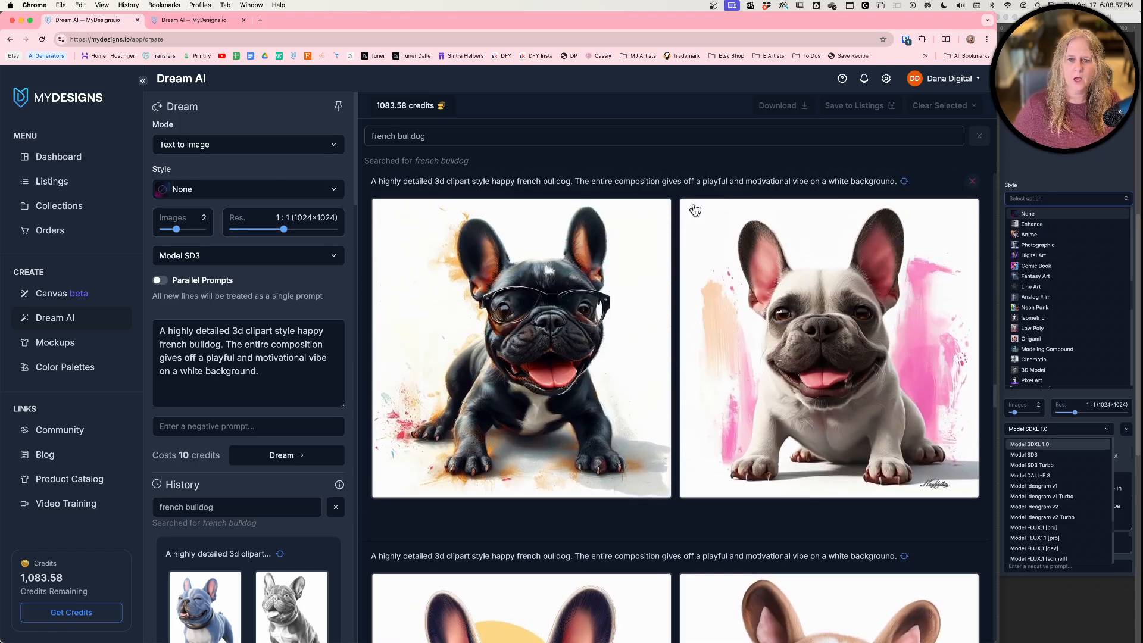
left_click(904, 181)
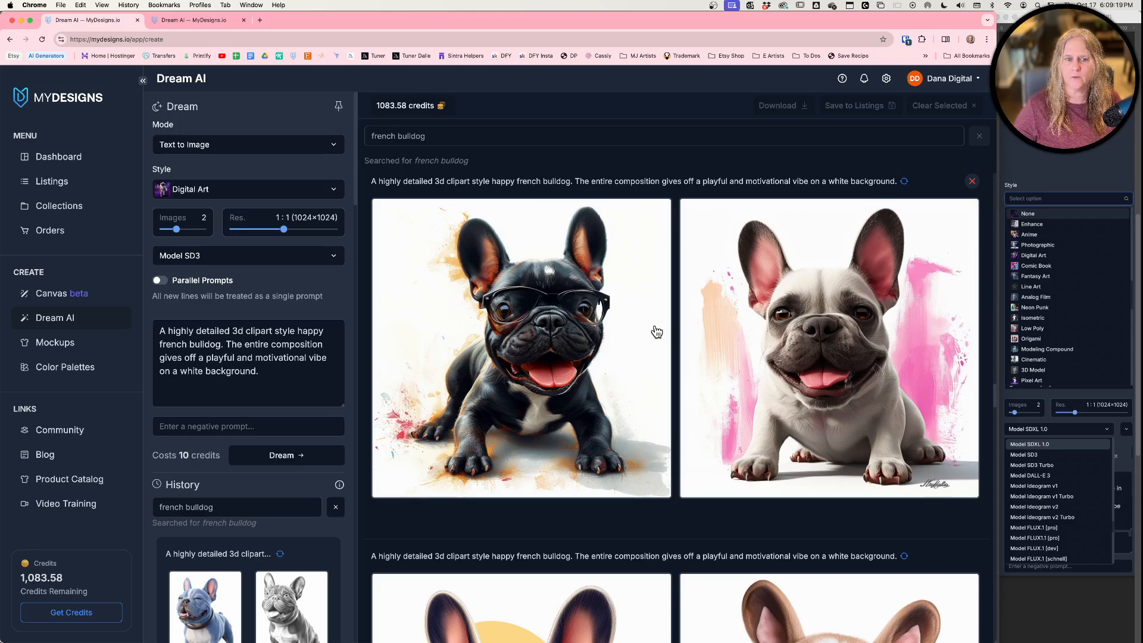
- Reuse the SD3 settings of the clay-like french bulldog pair made with the Modeling Compound style
scroll(657, 332, "up", 7)
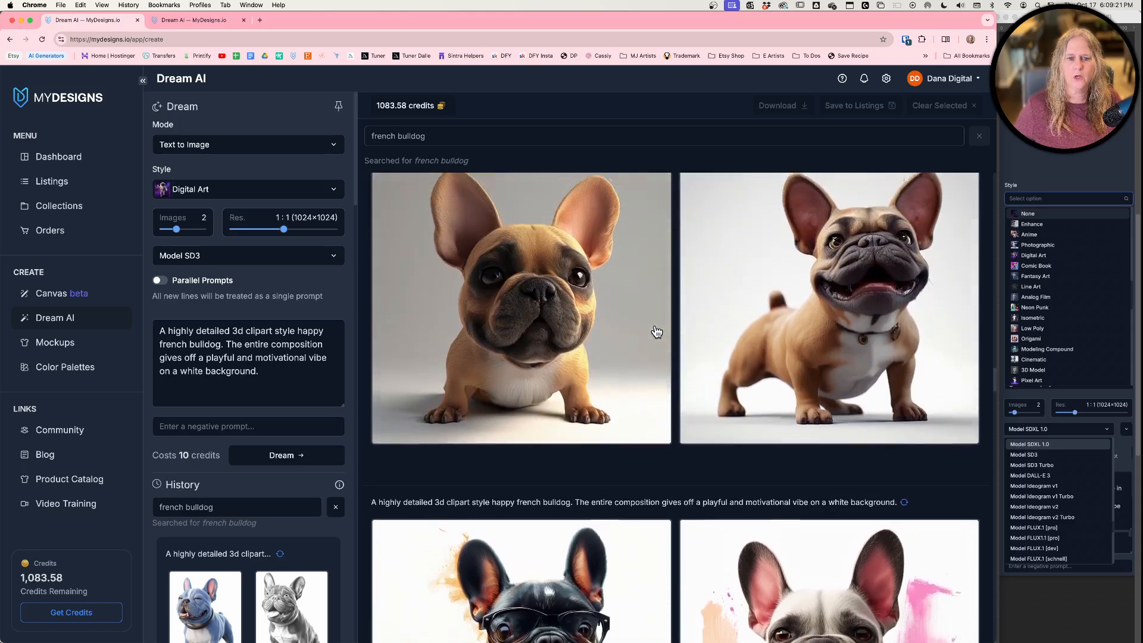
scroll(657, 332, "up", 6)
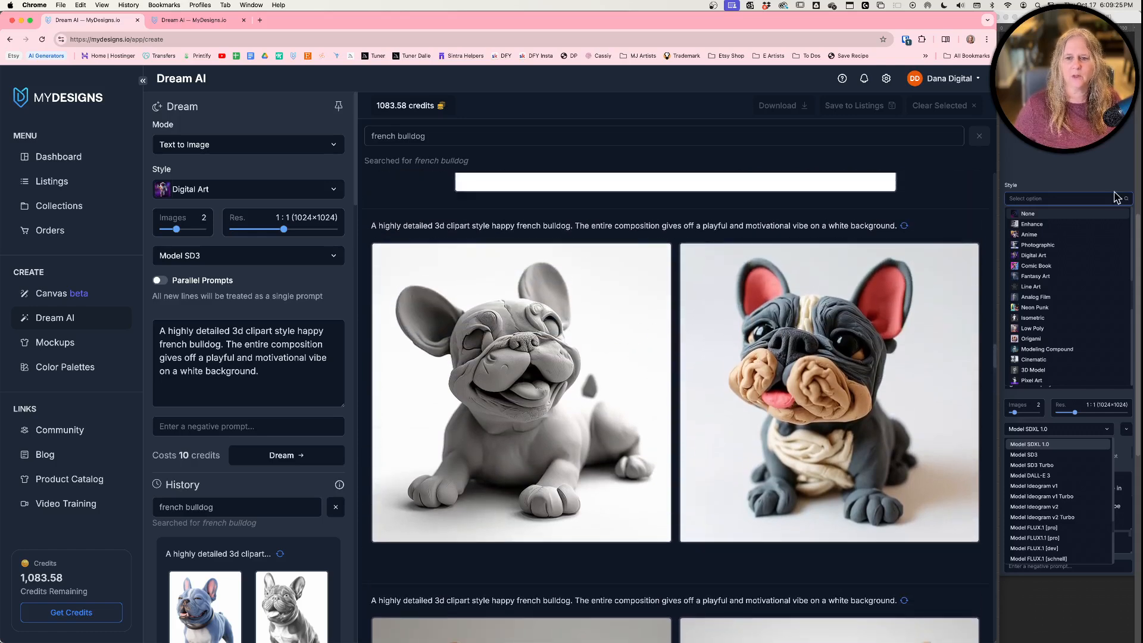
left_click(904, 227)
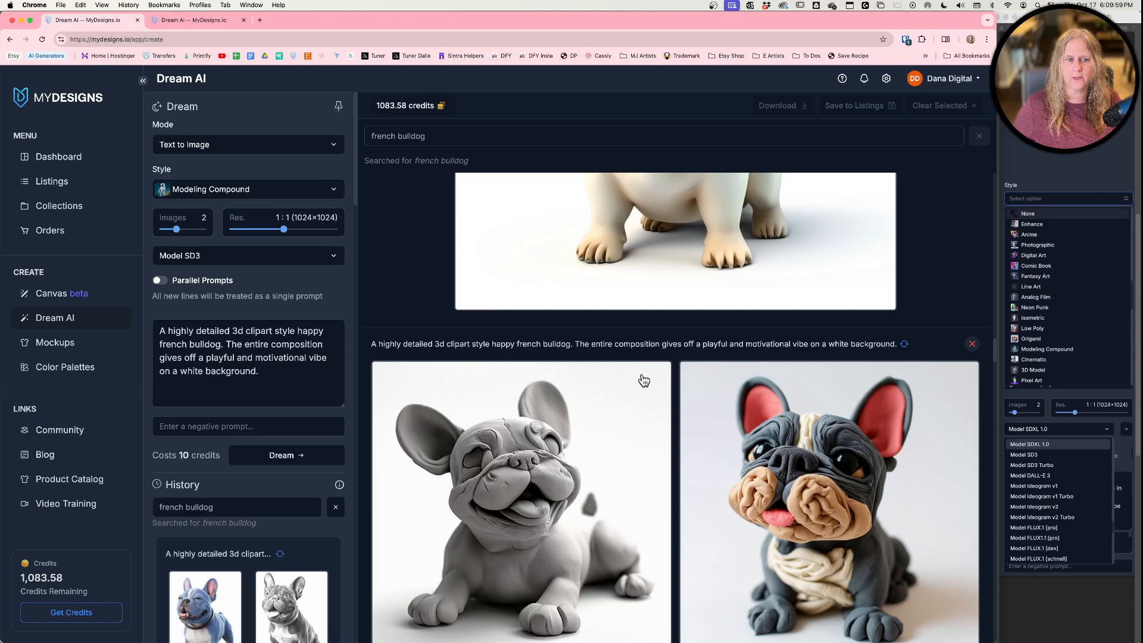
- Switch to the other Dream AI tab and check the model used for the orange and purple magical butterflies pair
left_click(202, 23)
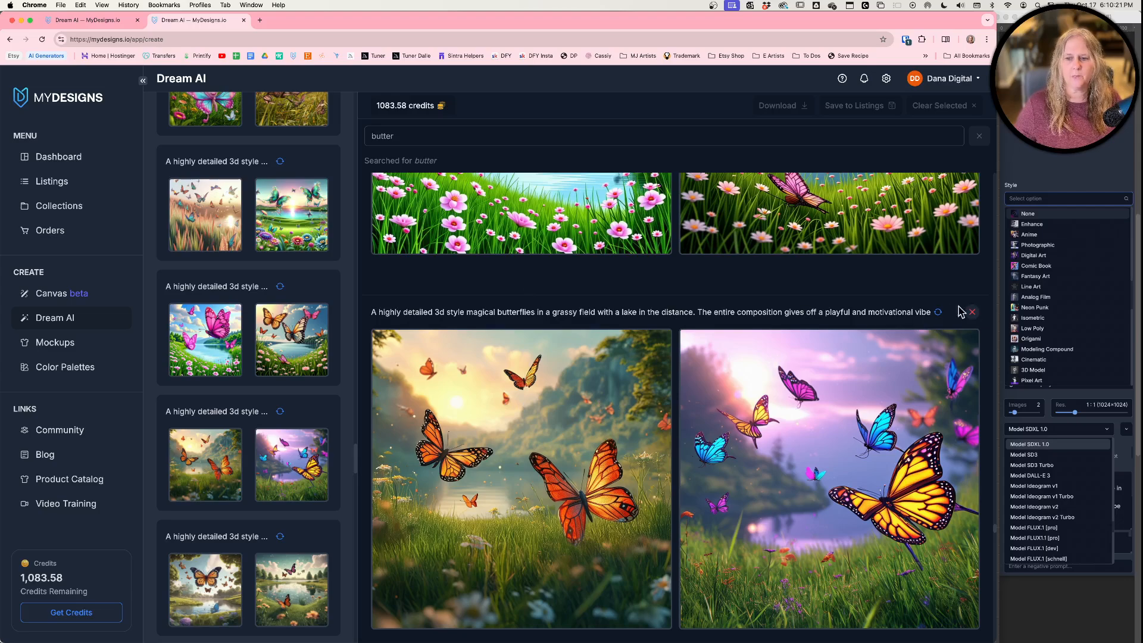
scroll(193, 277, "up", 15)
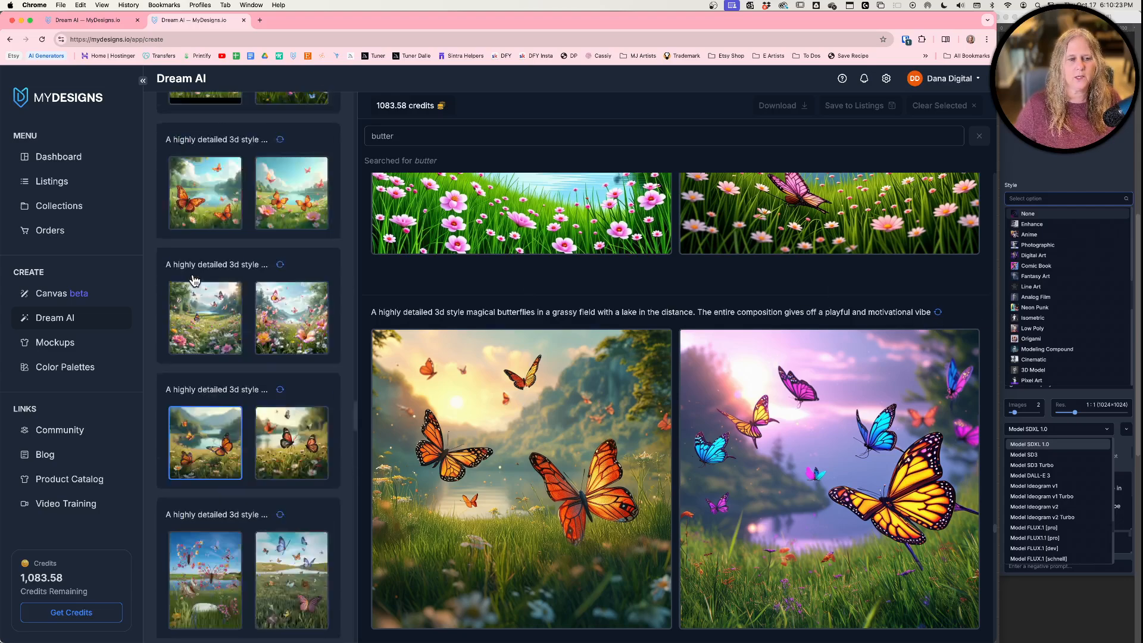
scroll(193, 275, "up", 5)
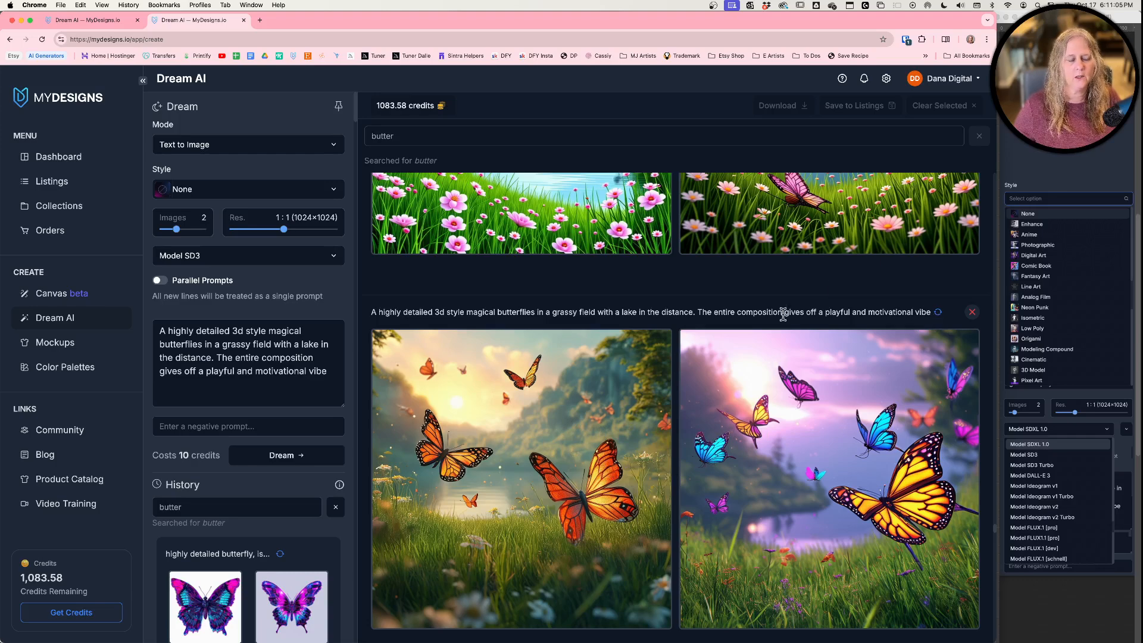
left_click(219, 261)
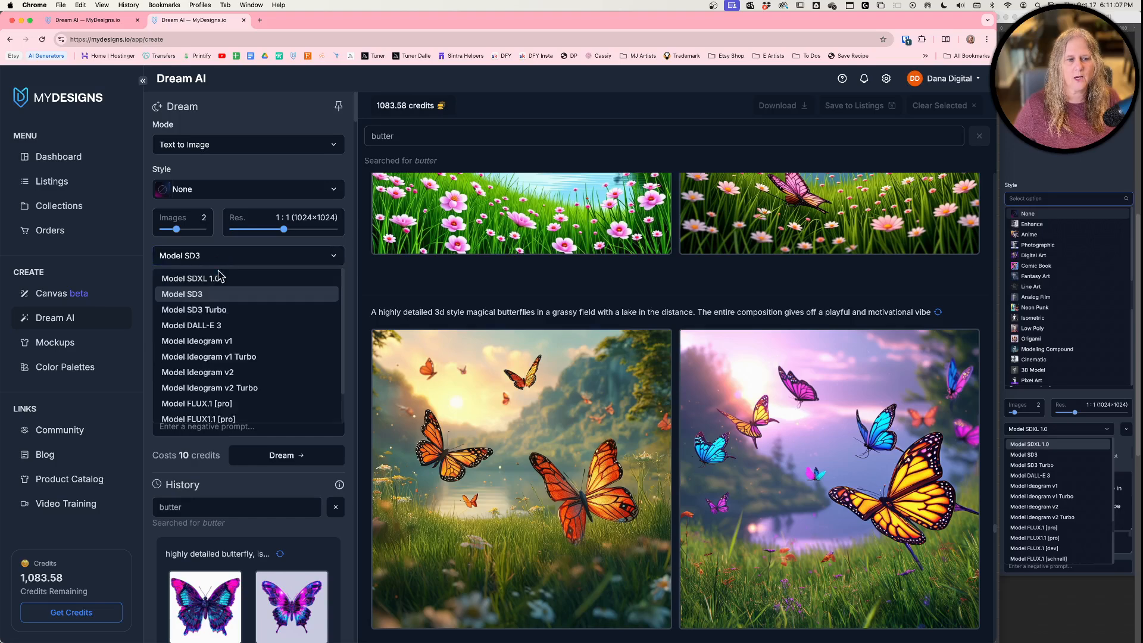
left_click(243, 259)
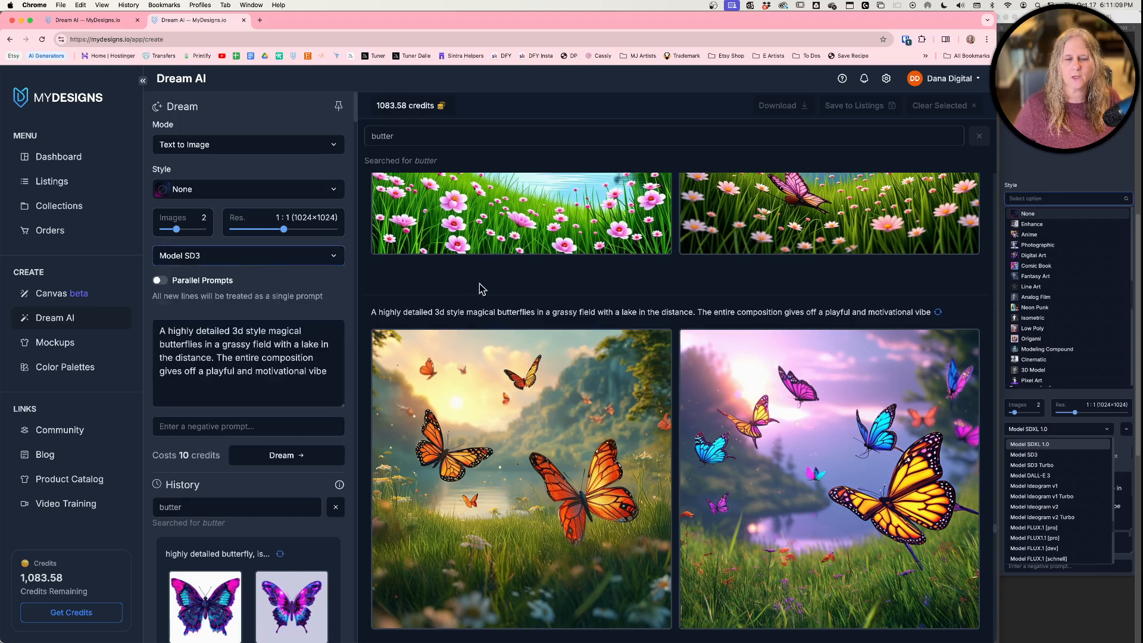
- Reuse the SD3 Turbo settings of the pink and orange butterflies pair, followed by the DALL-E 3 Vivid settings of the sunset butterflies pair
scroll(624, 303, "up", 5)
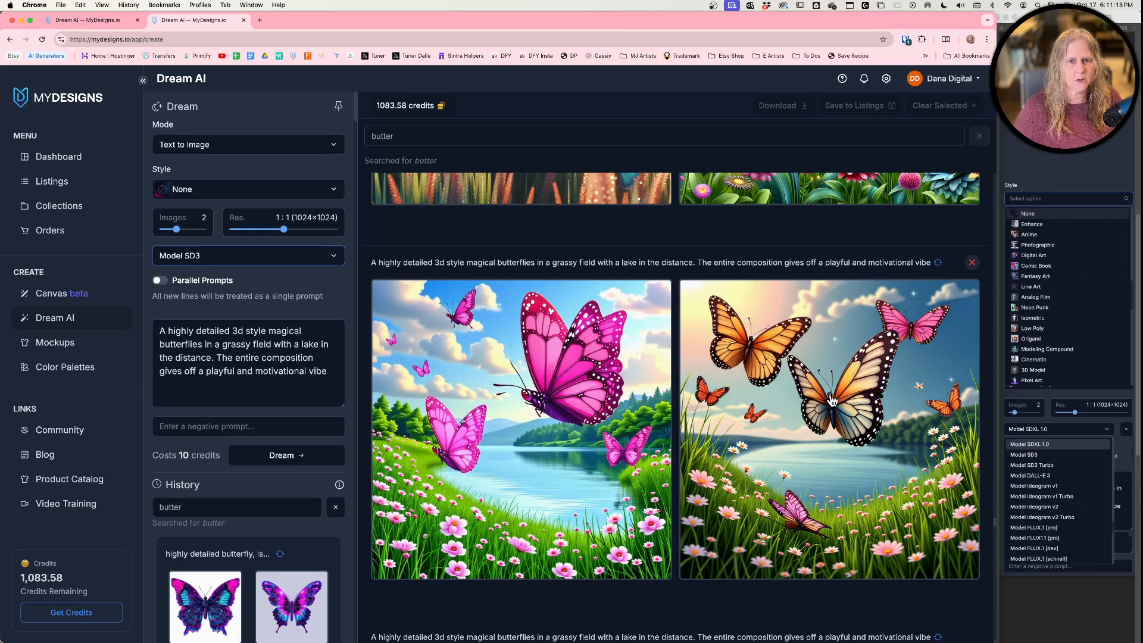
left_click(939, 262)
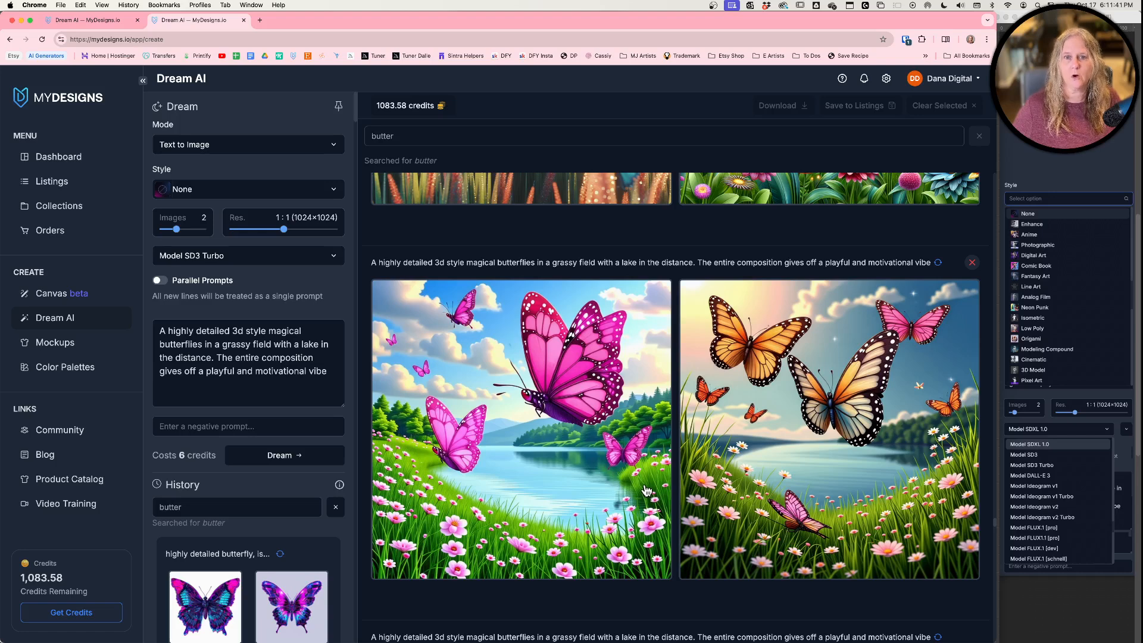
scroll(555, 342, "up", 3)
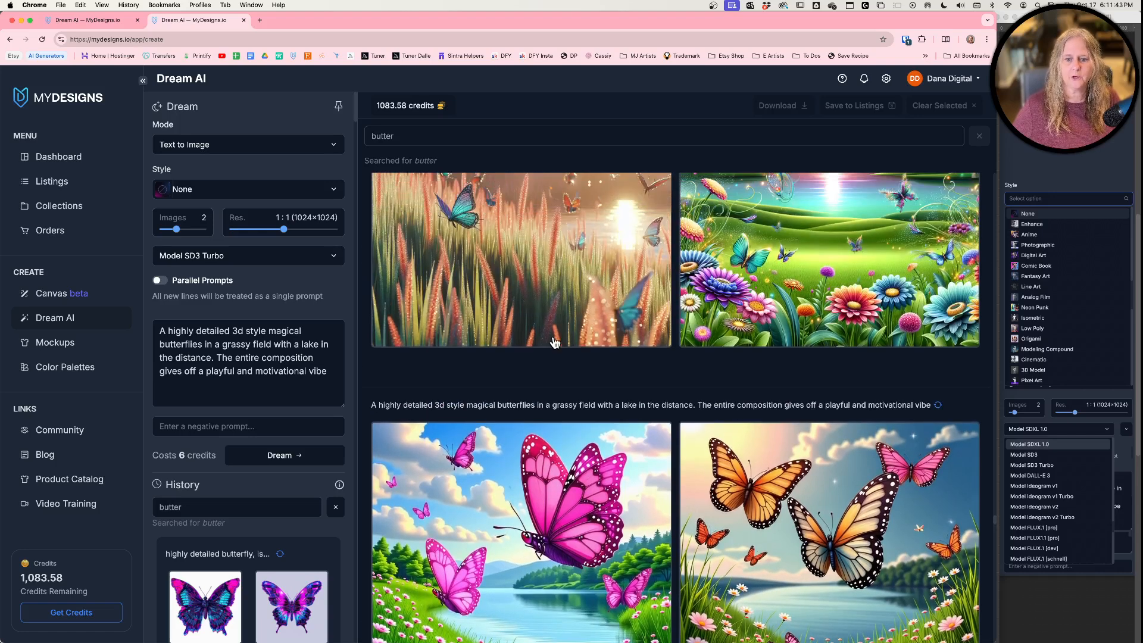
scroll(555, 342, "up", 3)
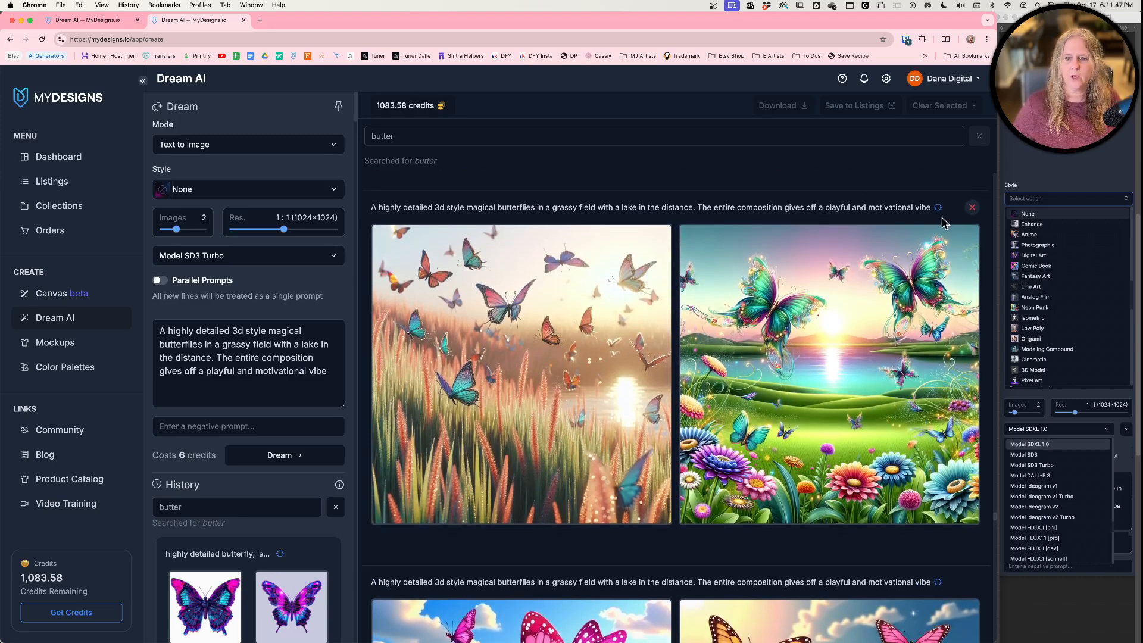
left_click(938, 208)
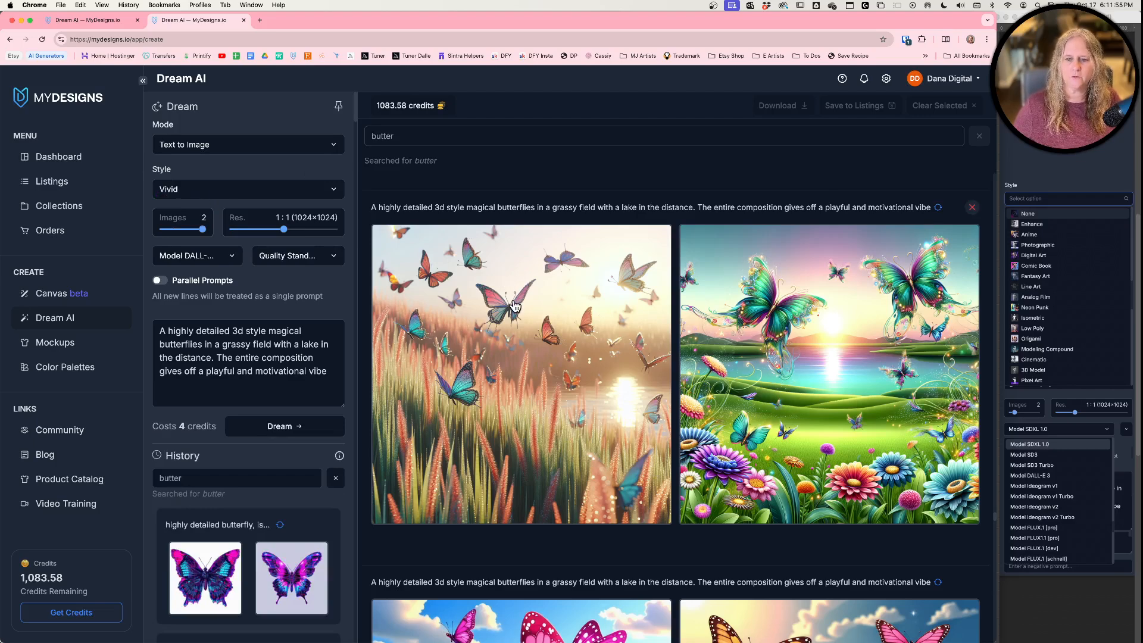
- Reuse the 3:4 Ideogram v1 settings of the cartoon-faced pink butterflies pair and check the selected model version
scroll(515, 305, "up", 3)
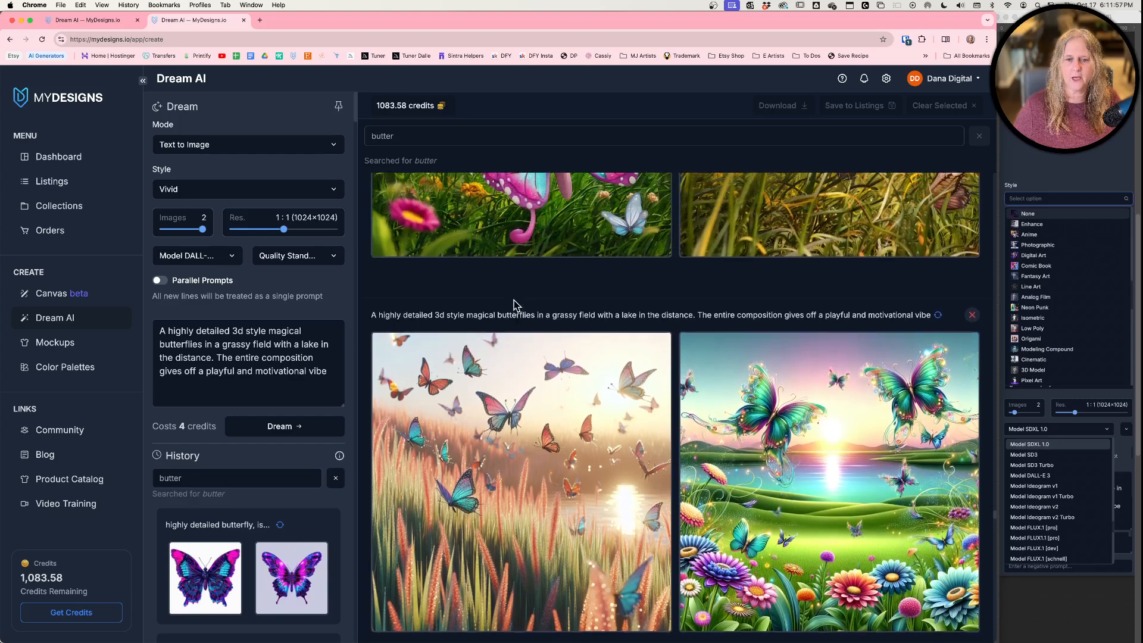
scroll(516, 305, "up", 10)
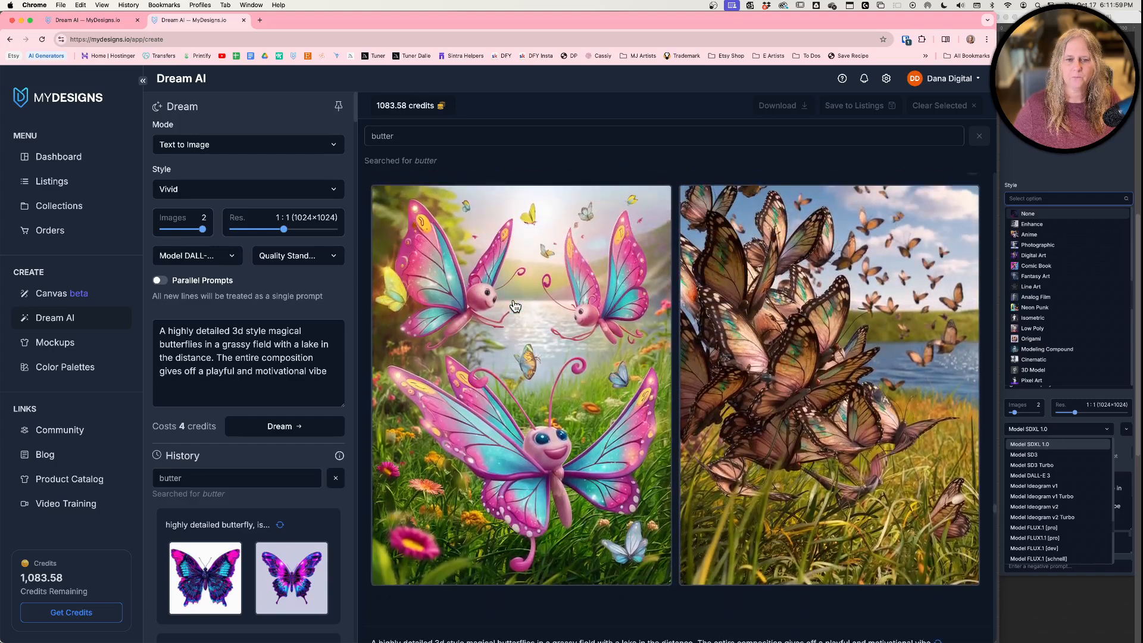
scroll(515, 305, "up", 10)
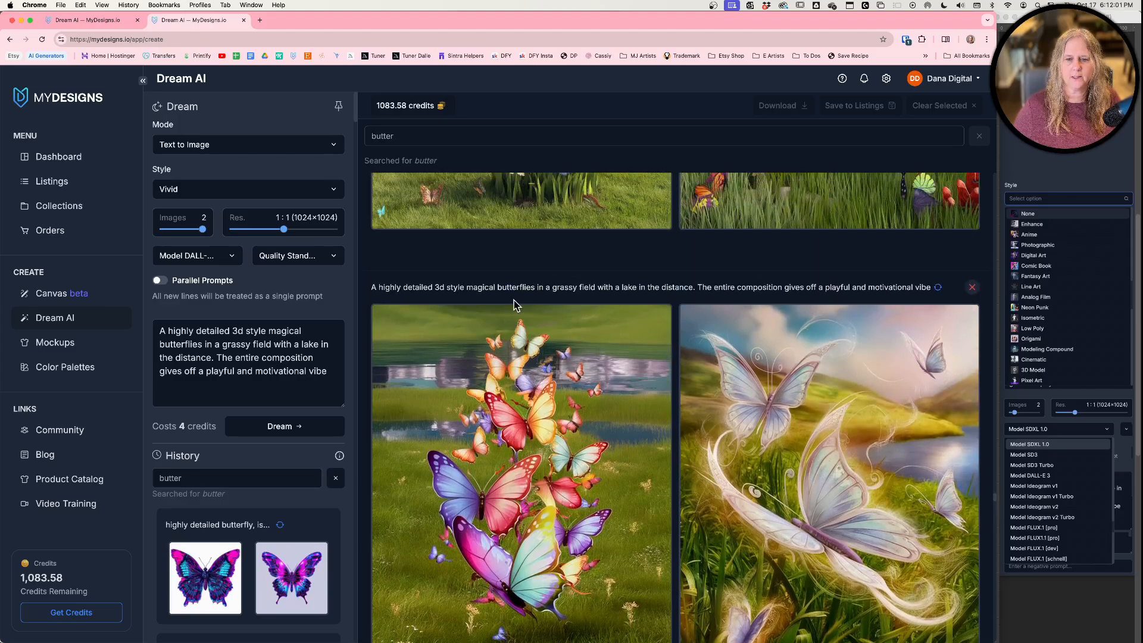
scroll(516, 305, "down", 15)
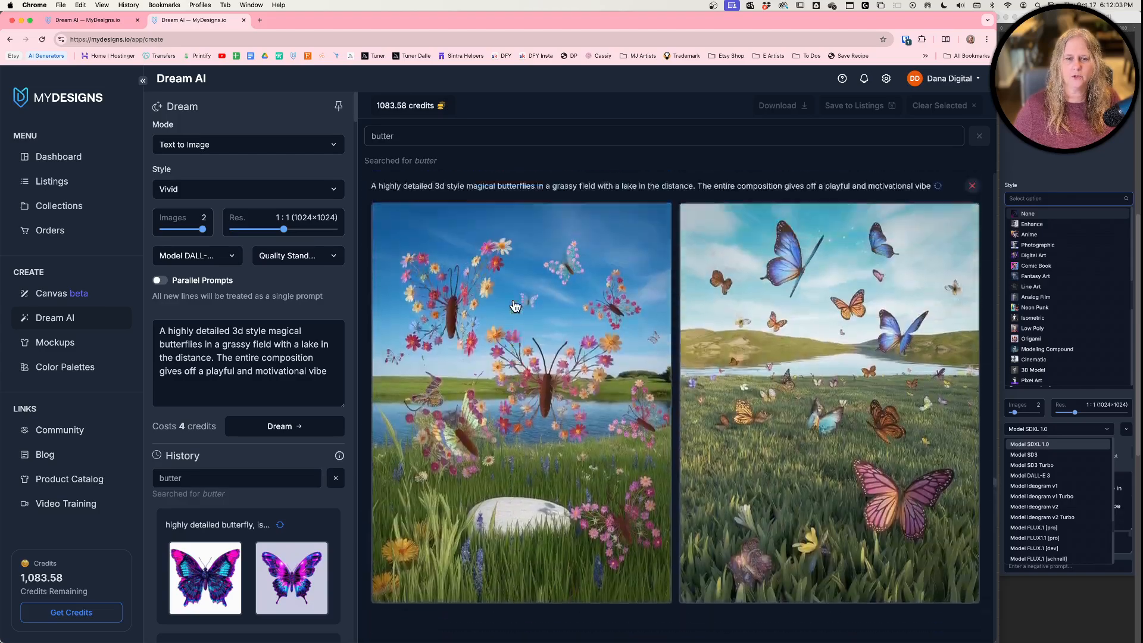
scroll(516, 305, "up", 4)
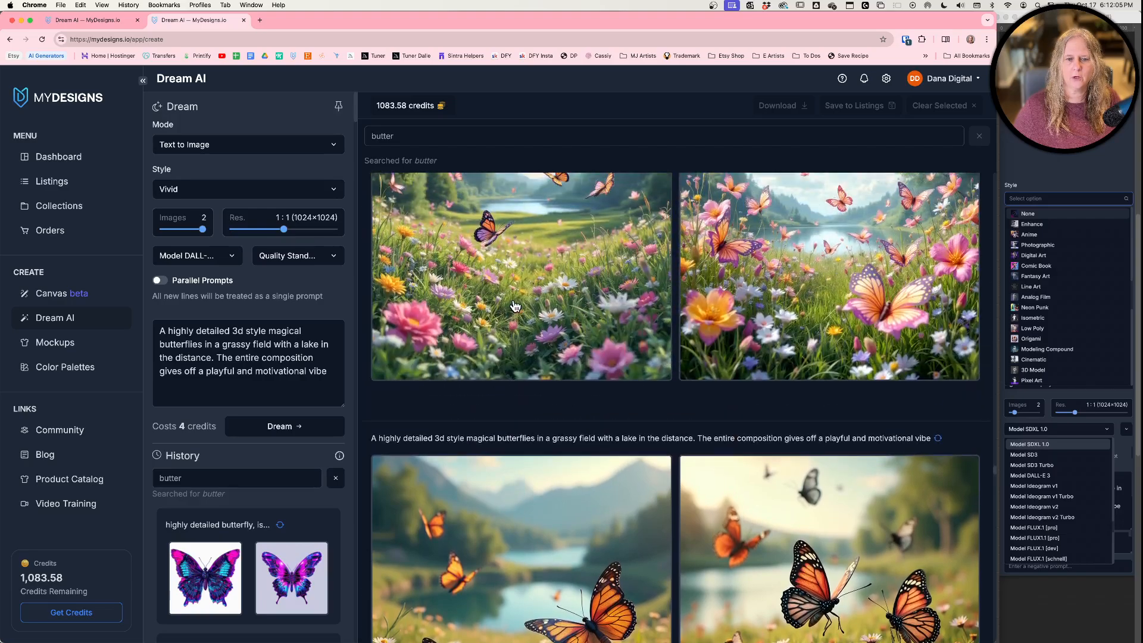
scroll(516, 306, "down", 15)
scroll(515, 306, "down", 15)
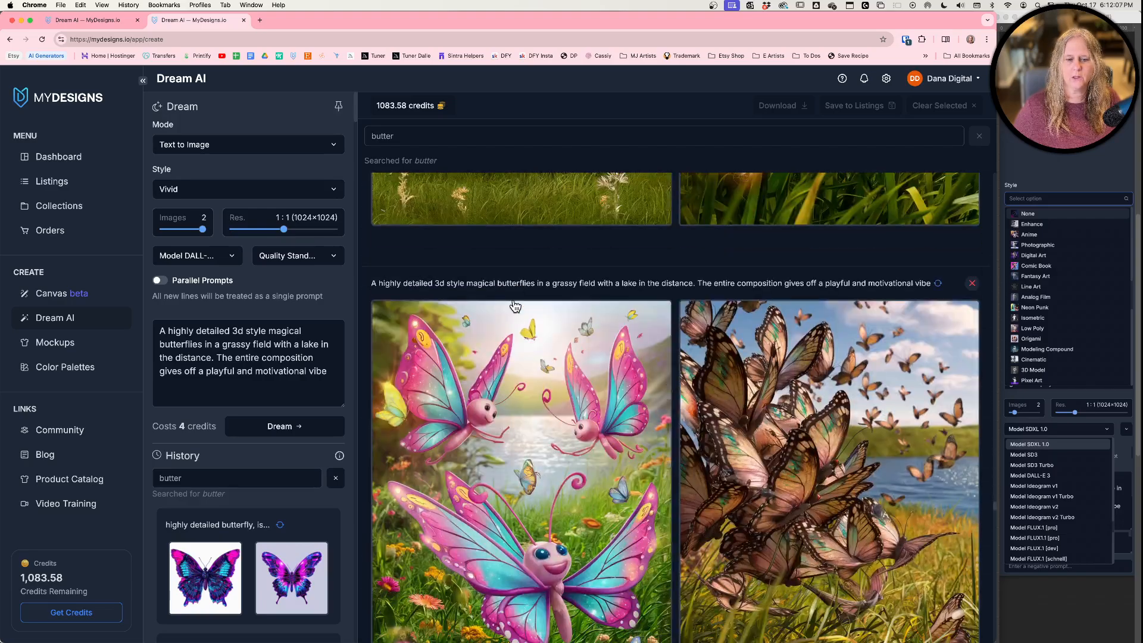
scroll(516, 306, "down", 8)
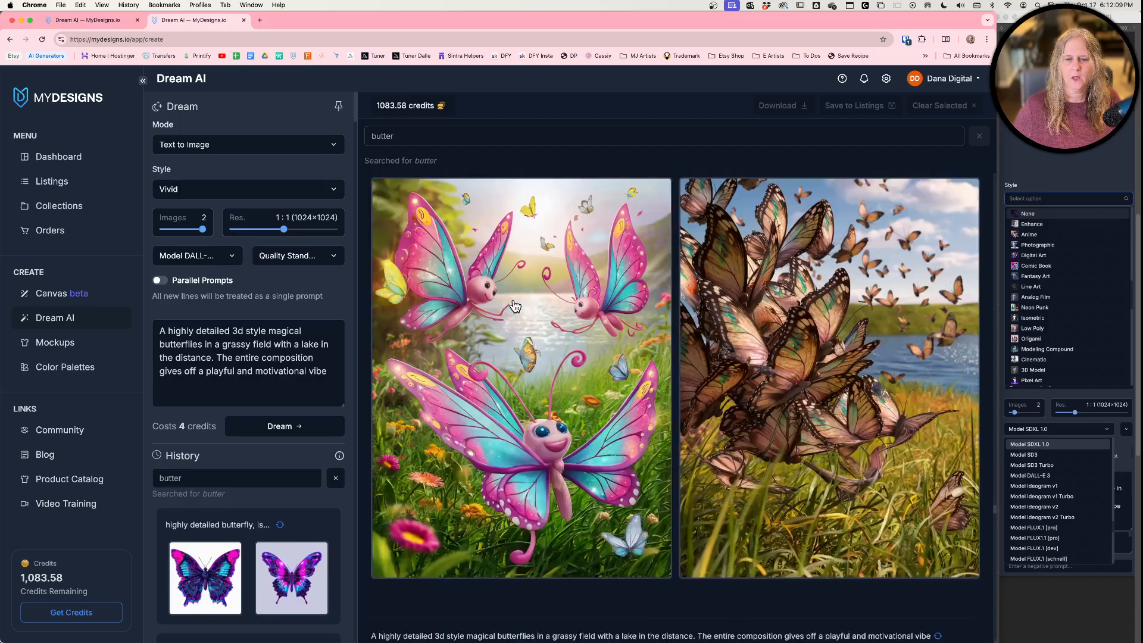
scroll(515, 305, "up", 1)
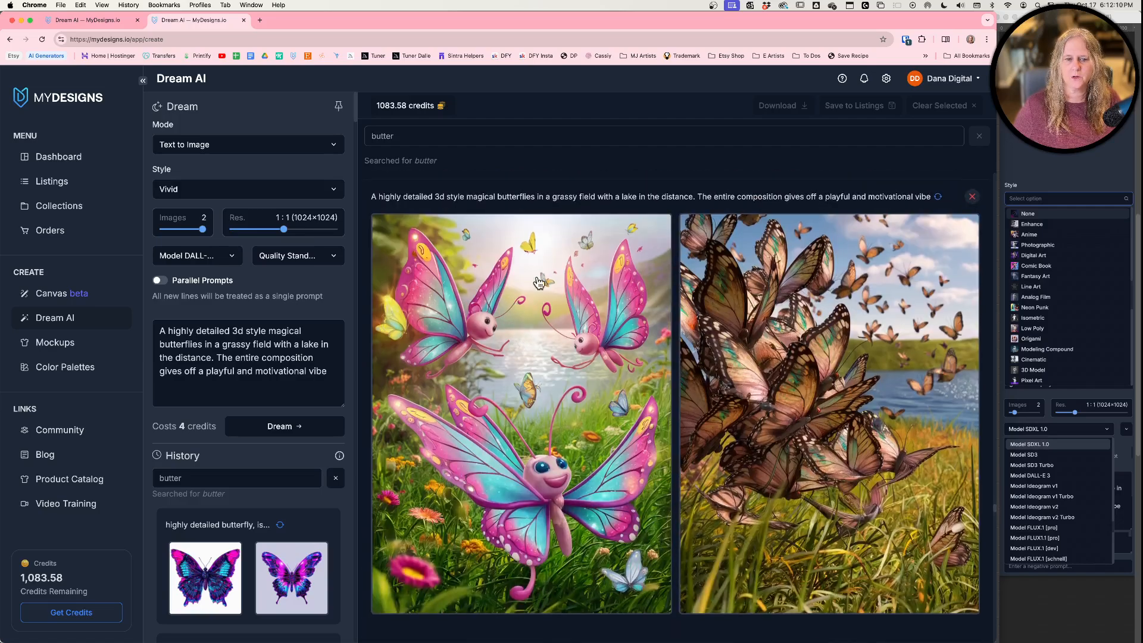
left_click(940, 200)
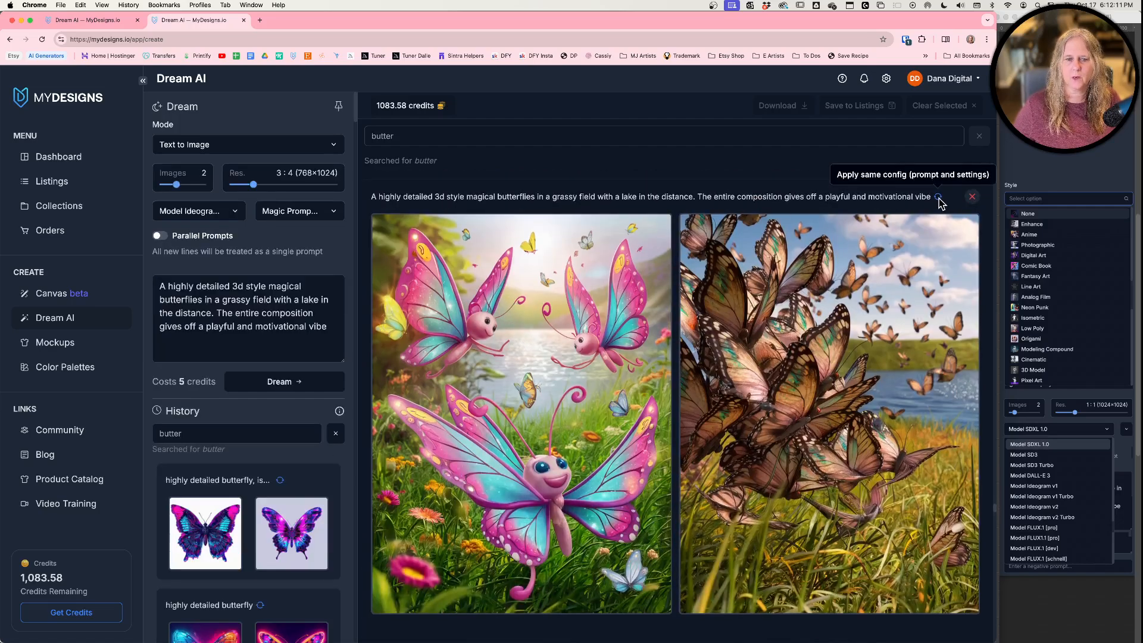
left_click(200, 212)
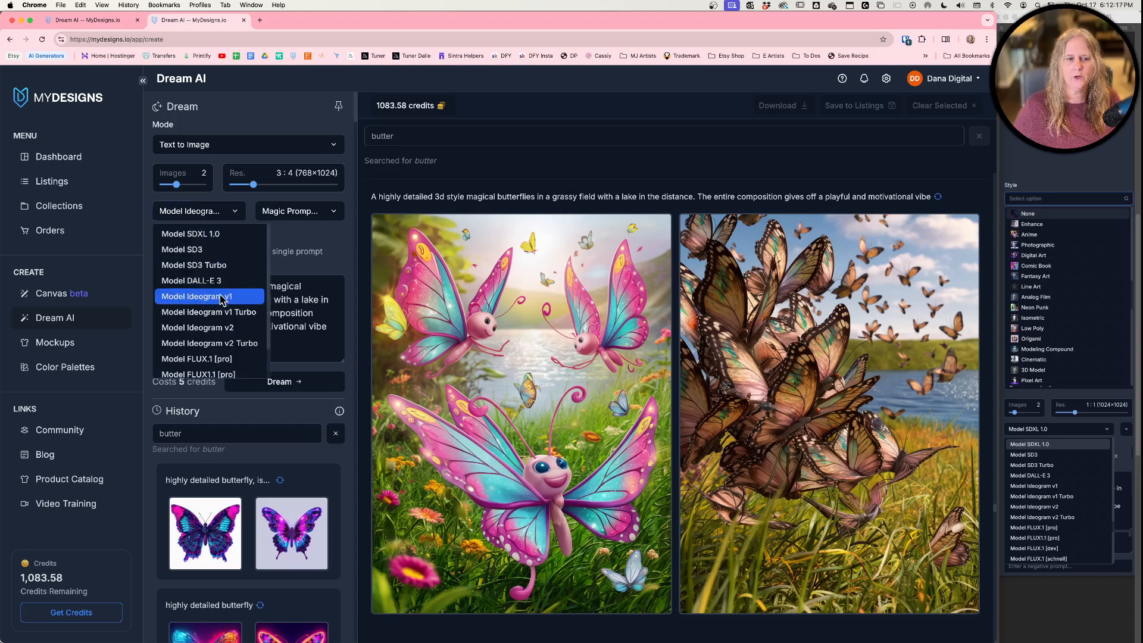
left_click(210, 215)
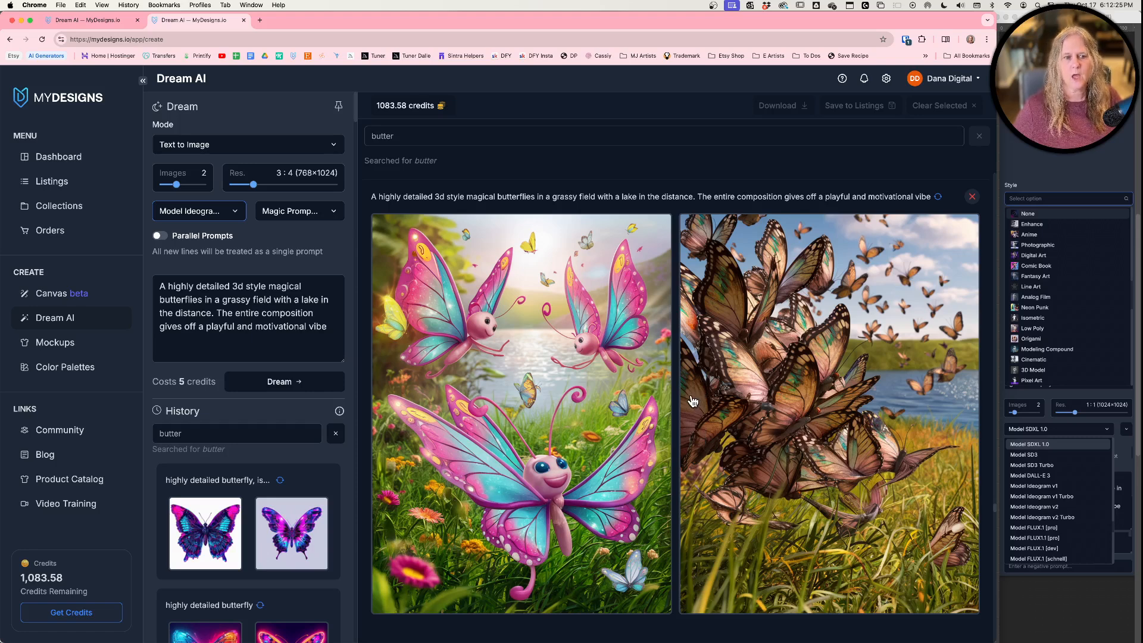
- Compare the credit costs of Ideogram v1, v1 Turbo, v2 and v2 Turbo by selecting each model for the butterfly prompt
left_click(215, 216)
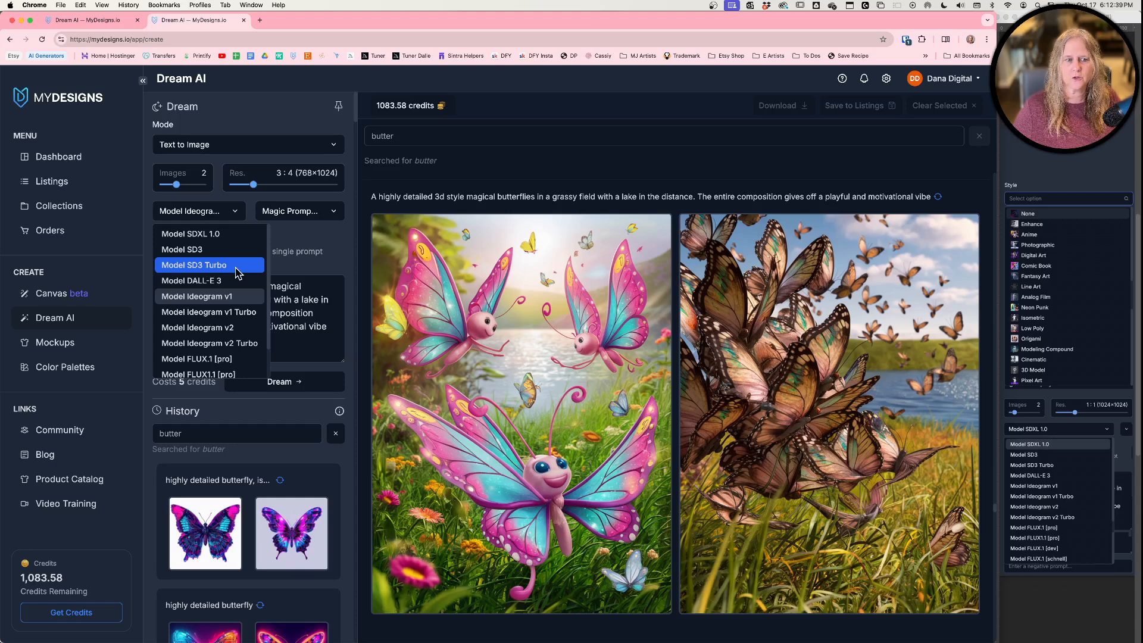
left_click(212, 298)
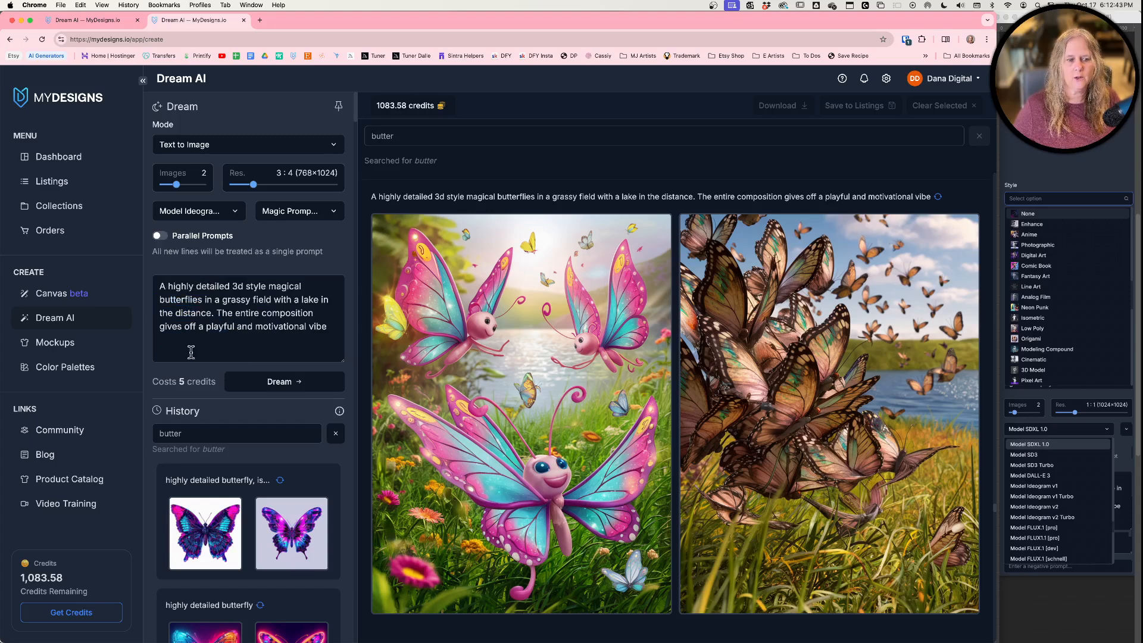
left_click(209, 217)
left_click(220, 314)
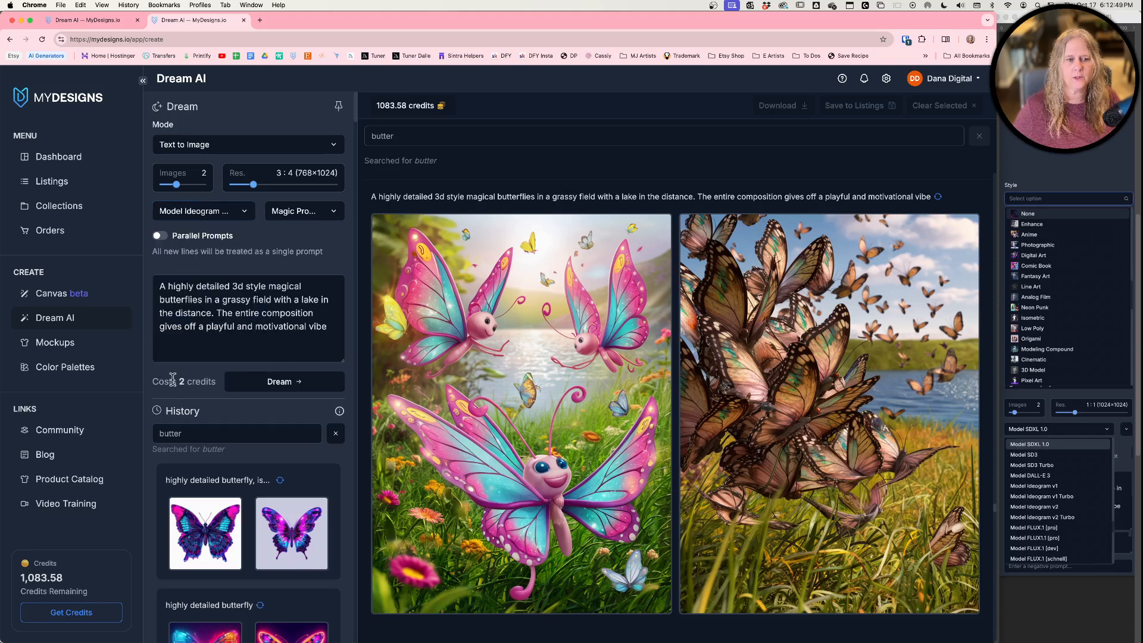
left_click(205, 218)
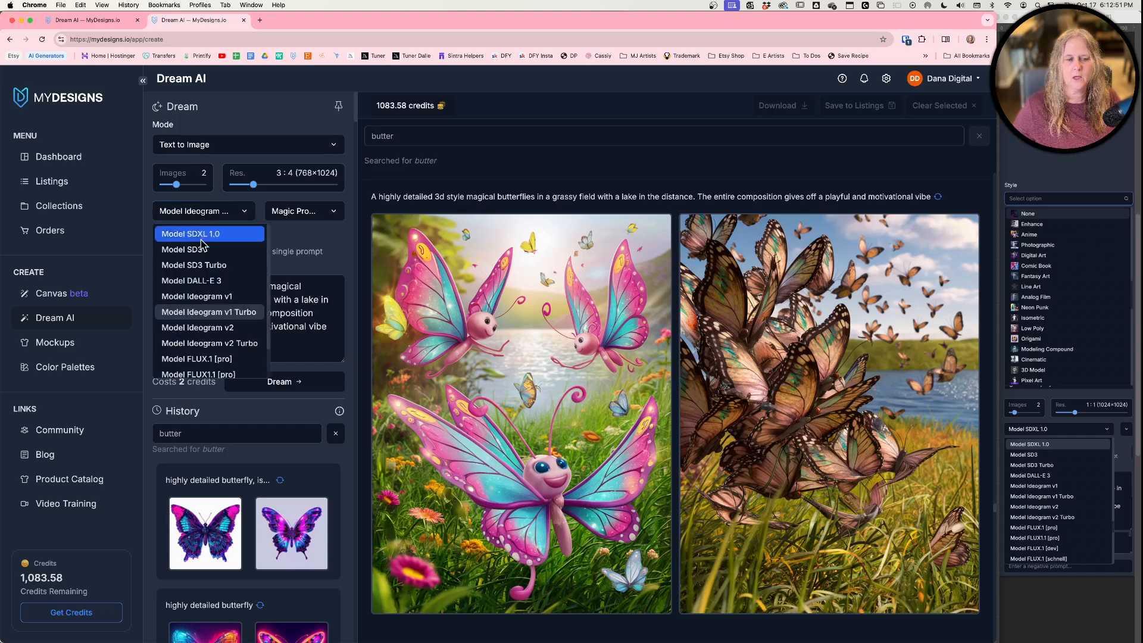
left_click(208, 328)
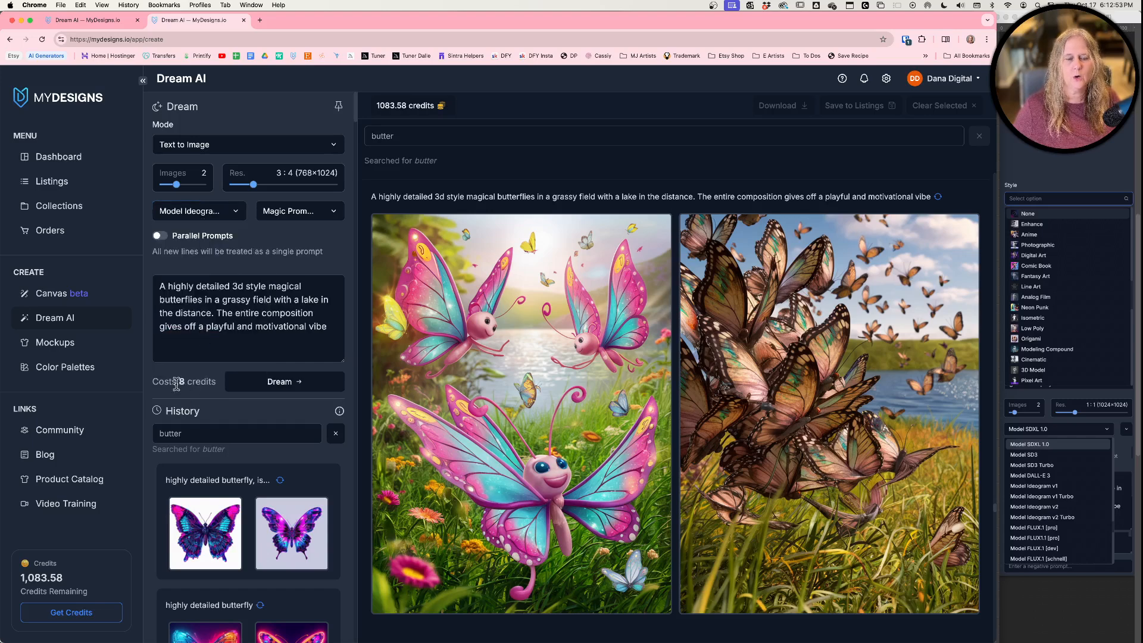
left_click(202, 213)
left_click(218, 343)
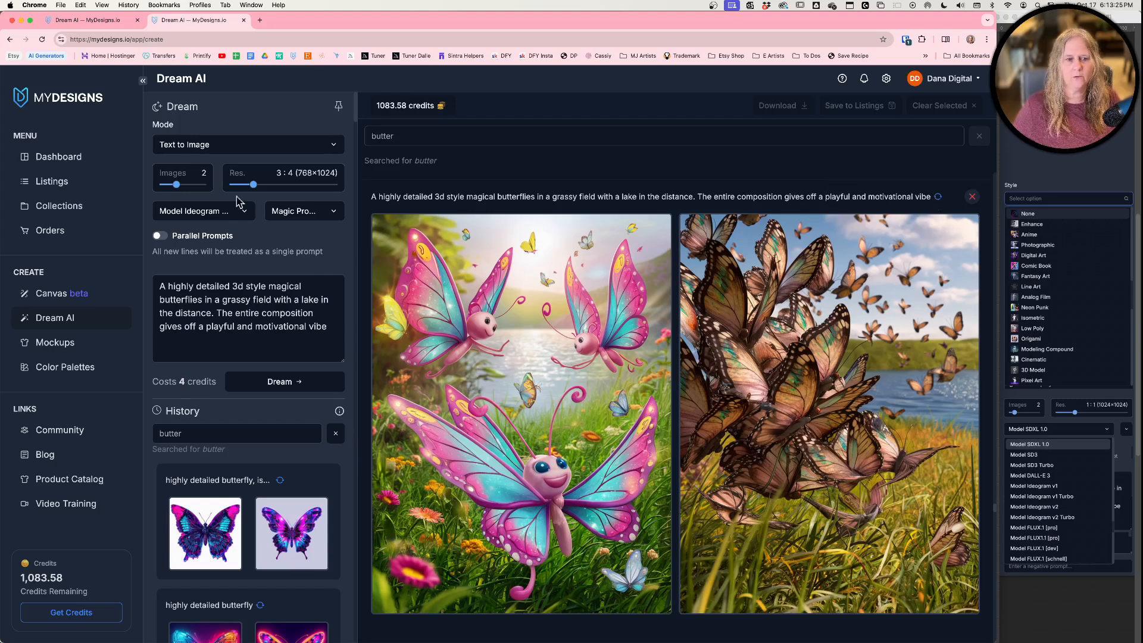
left_click(223, 217)
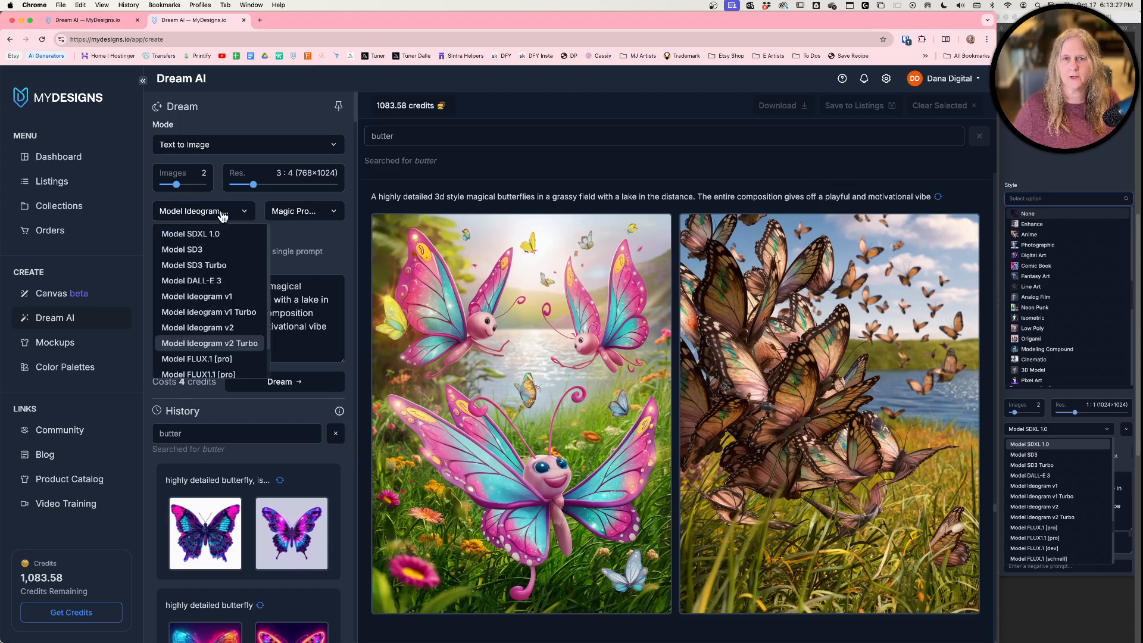
left_click(223, 216)
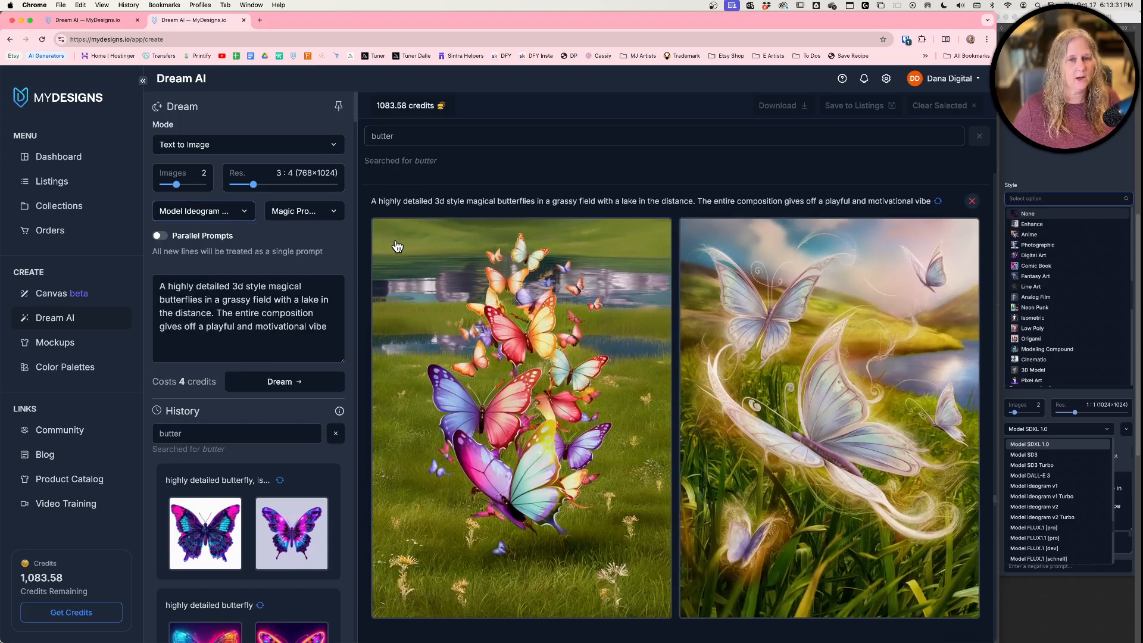
- Reuse the Ideogram v1 Turbo settings of the multicolored butterfly swarm pair and check the selected model version
left_click(938, 202)
left_click(225, 212)
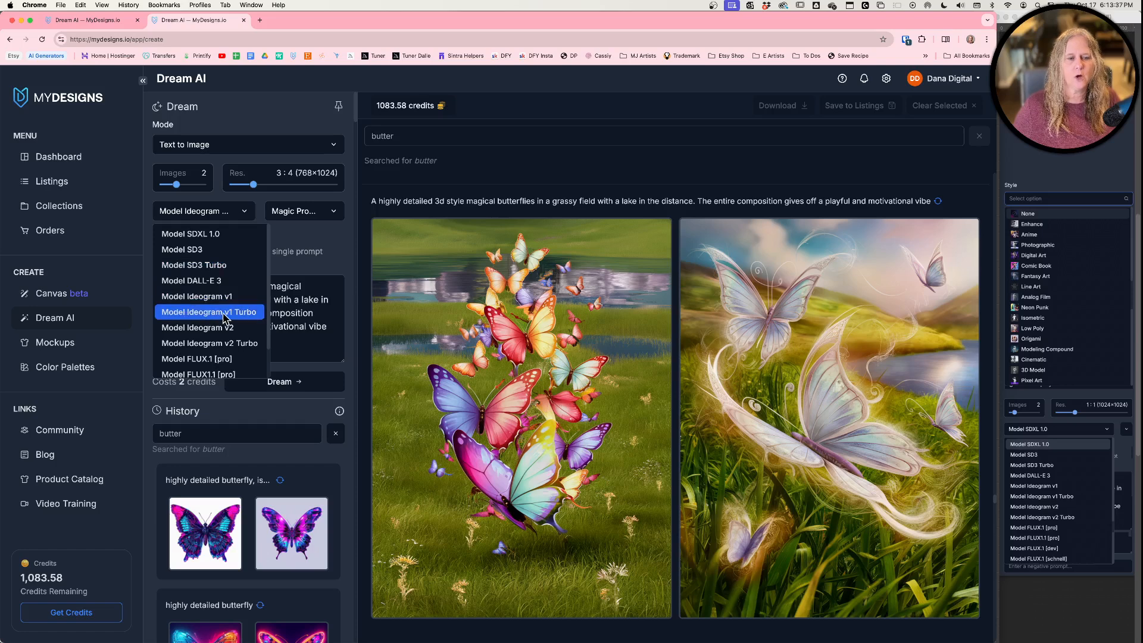
left_click(537, 177)
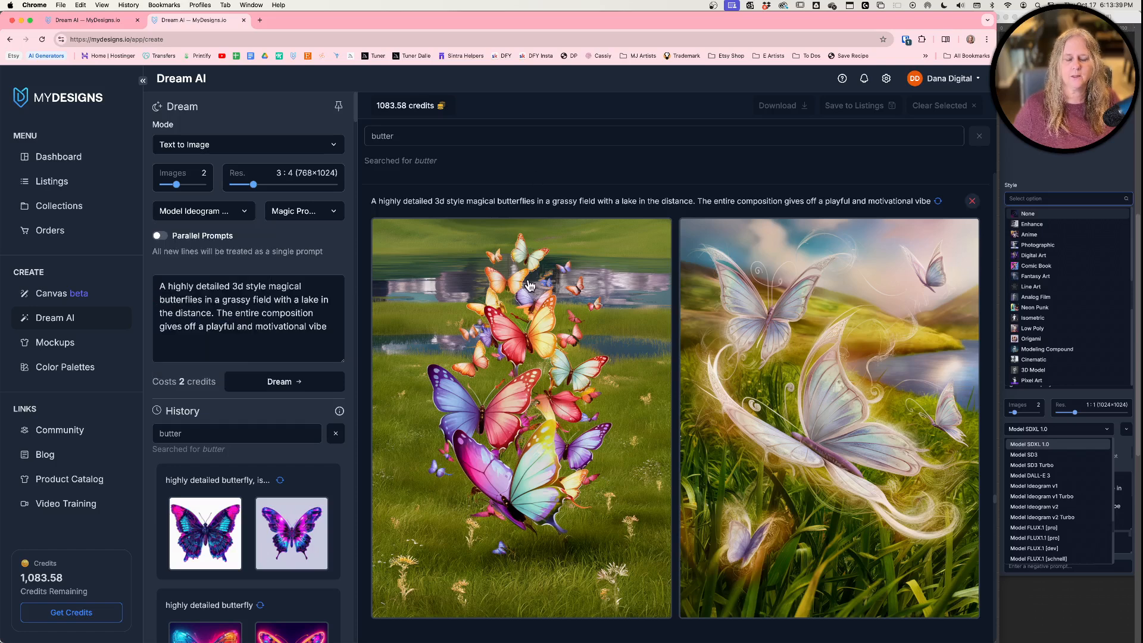
- Reapply the Ideogram v1 settings from the cartoon-faced butterflies pair and review the available models
scroll(817, 359, "down", 3)
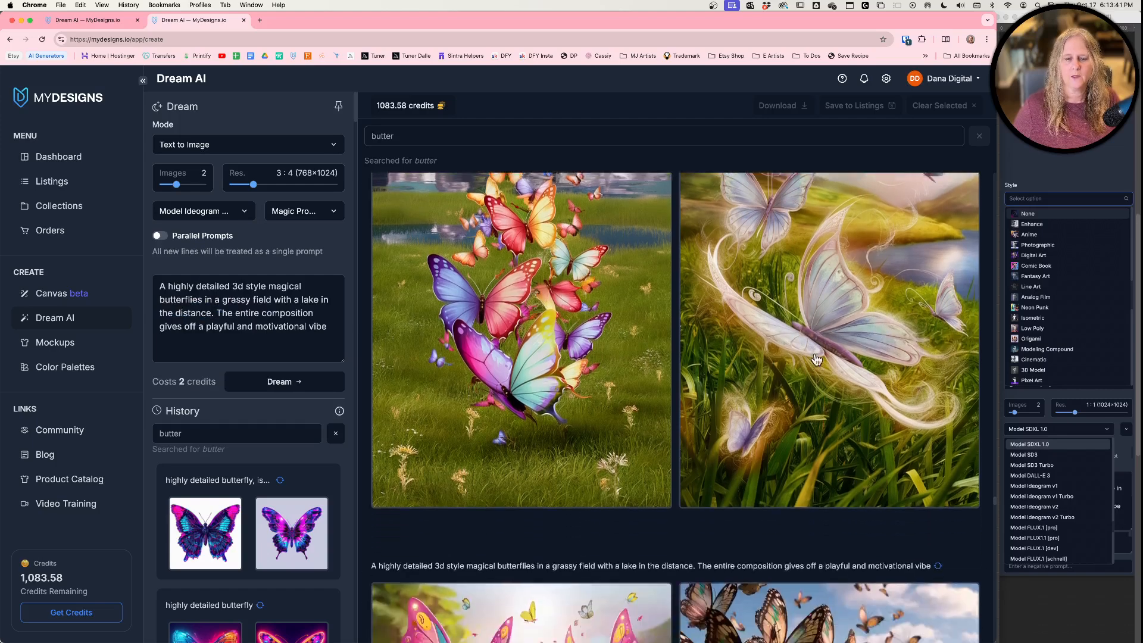
left_click(939, 547)
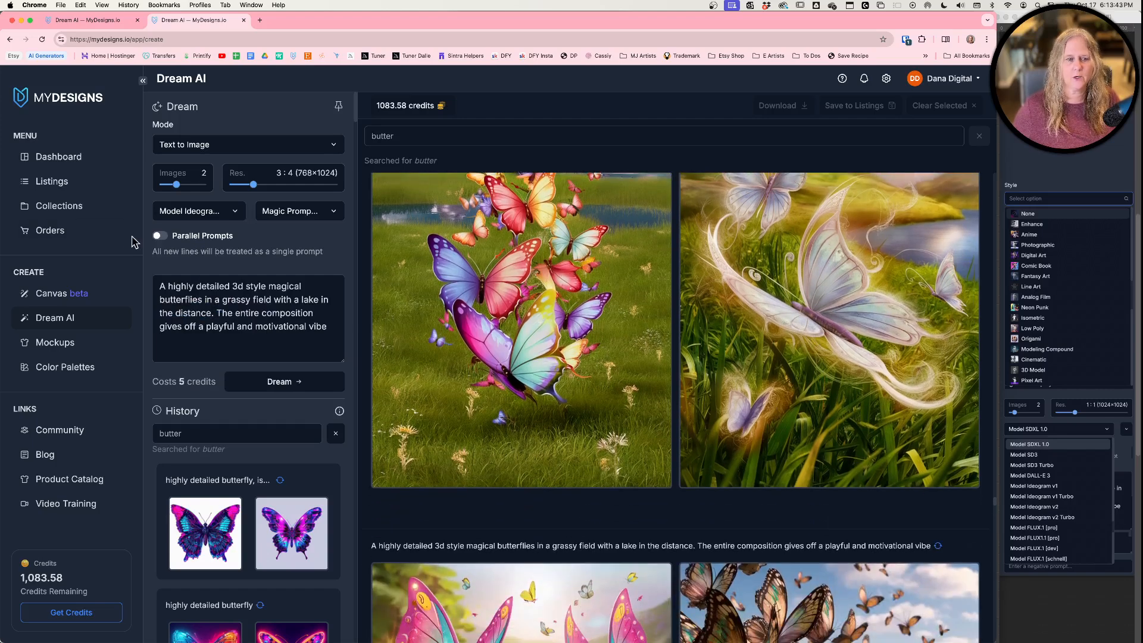
left_click(215, 213)
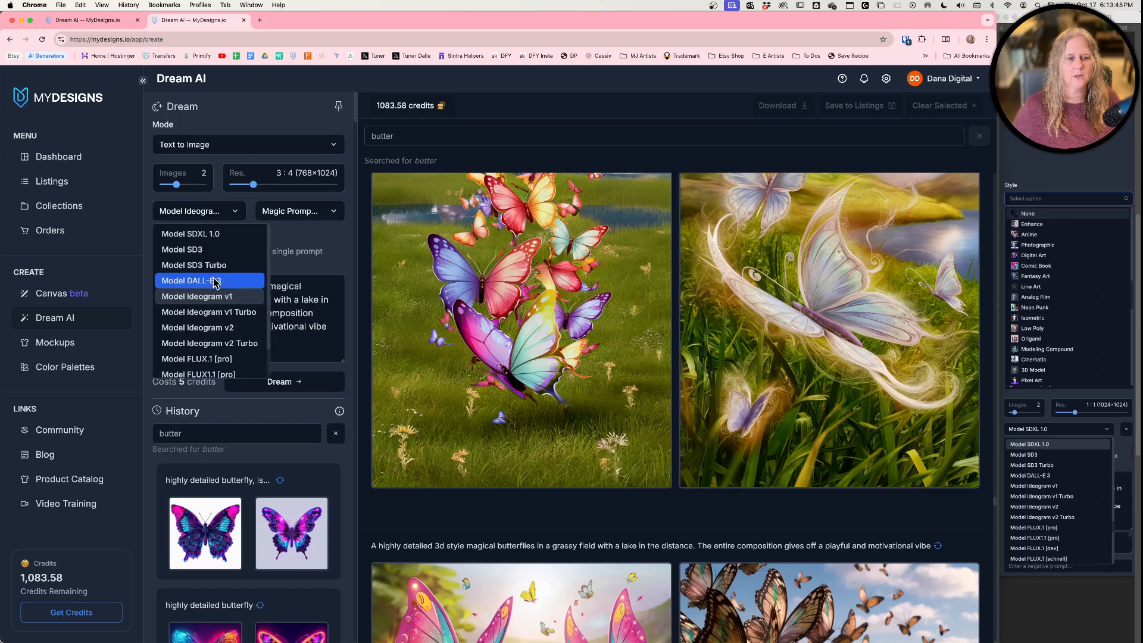
scroll(814, 174, "up", 1)
scroll(814, 175, "down", 1)
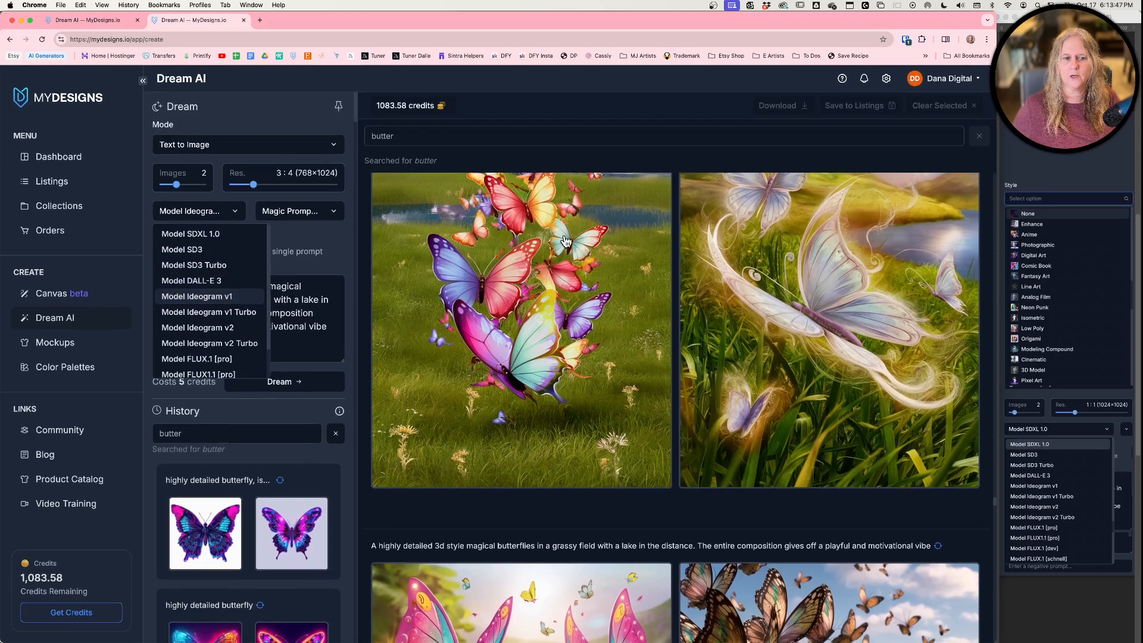
- Select five images from the grassy-field butterfly results, including both lake-scene pairs, and clear the selection
left_click(596, 243)
scroll(595, 243, "up", 2)
scroll(595, 243, "up", 5)
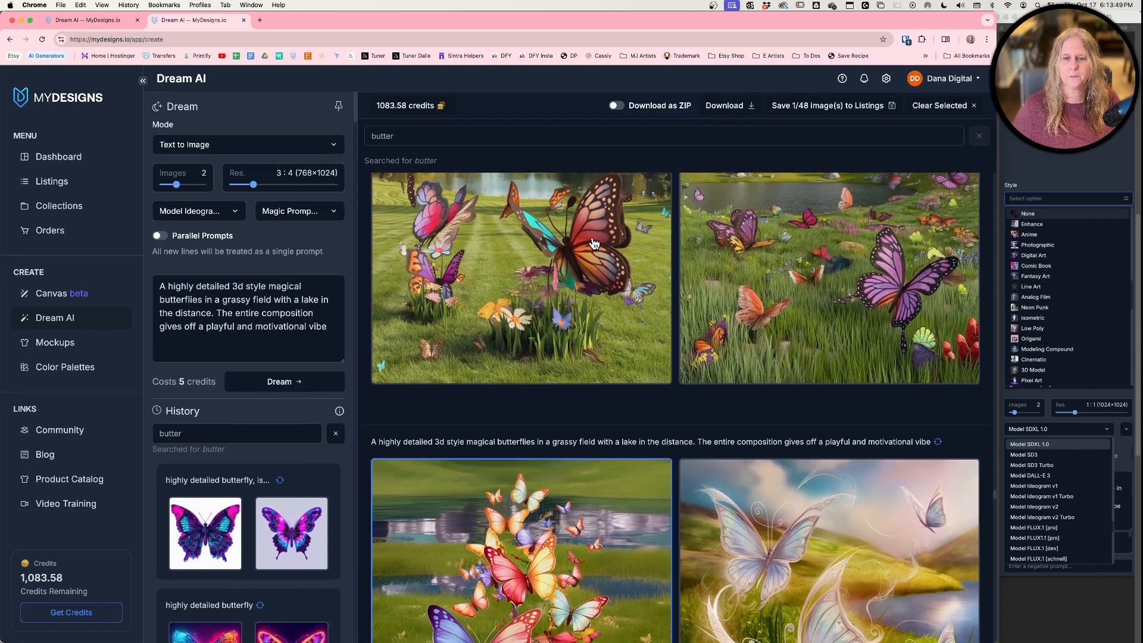
scroll(593, 239, "down", 3)
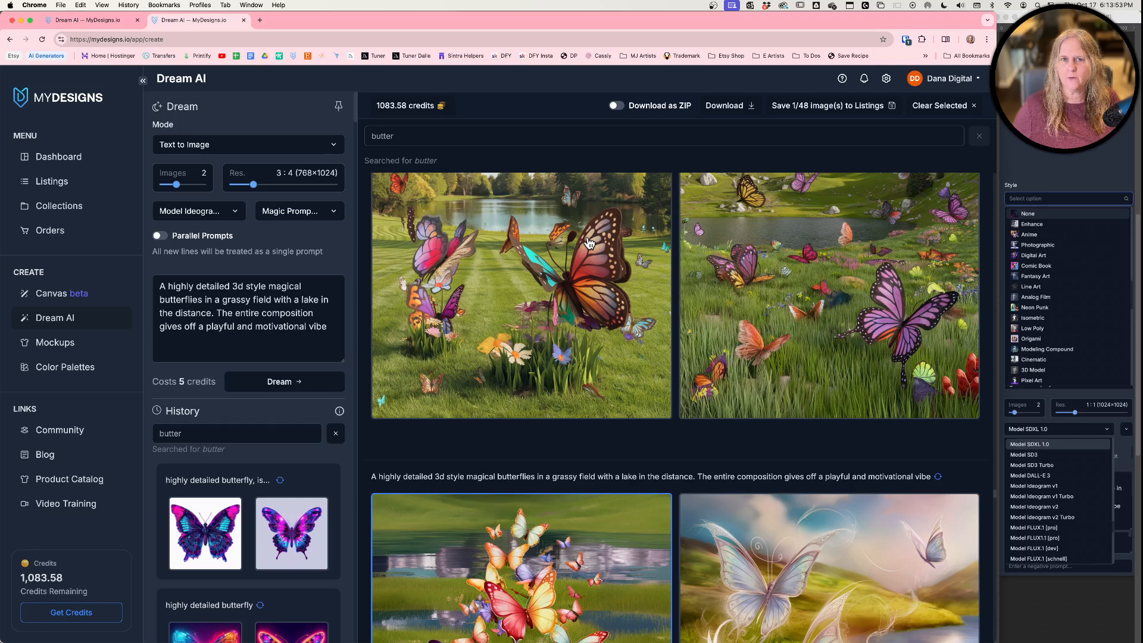
left_click(564, 277)
left_click(771, 377)
left_click(774, 536)
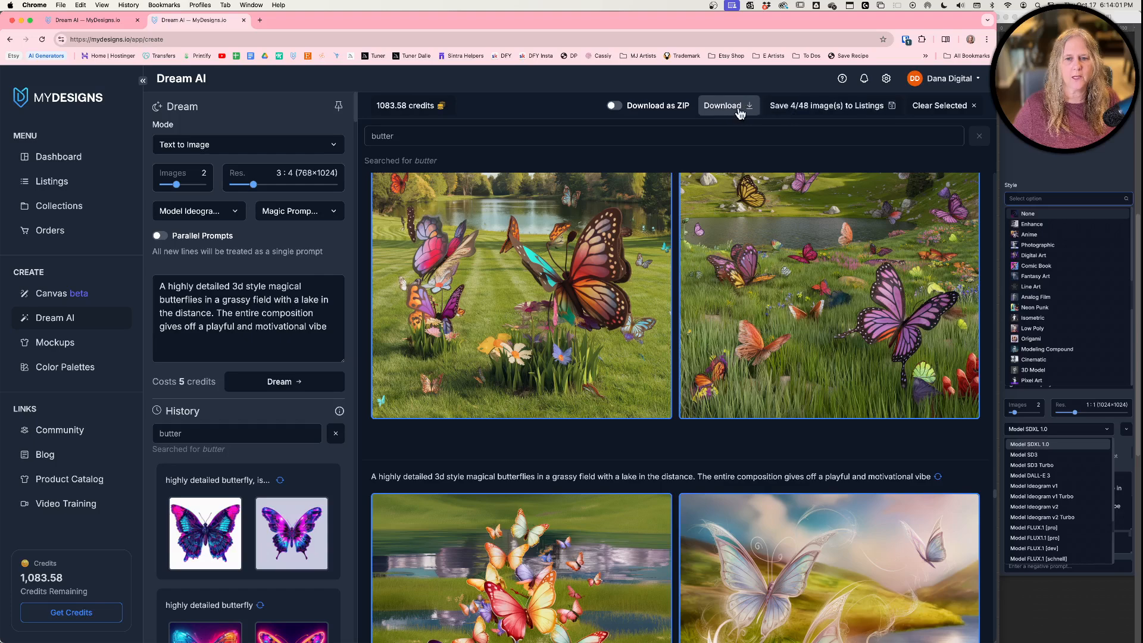
scroll(638, 226, "down", 3)
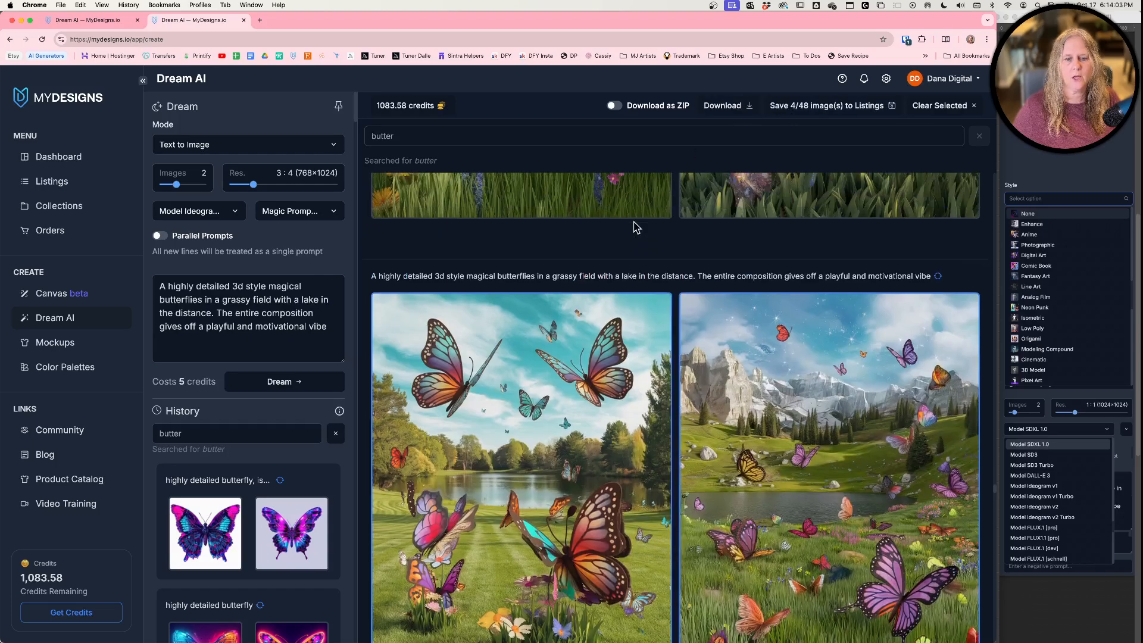
left_click(723, 217)
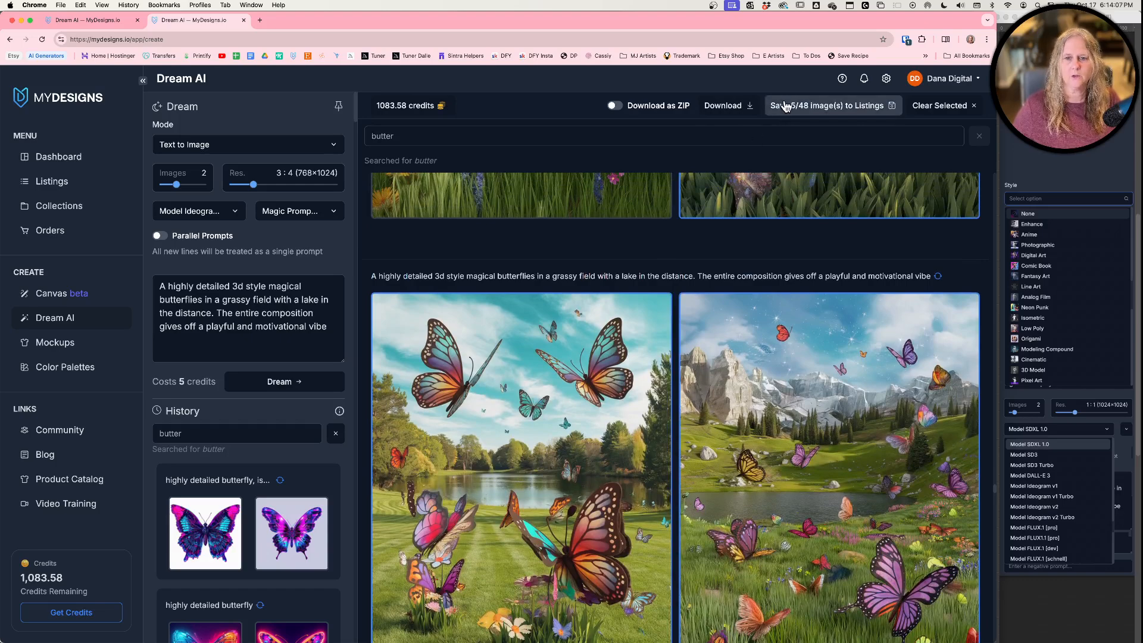
left_click(944, 107)
- Reload the Ideogram v1 Turbo settings from the butterfly swarm and glowing white butterflies pair and check its model version
scroll(693, 275, "down", 10)
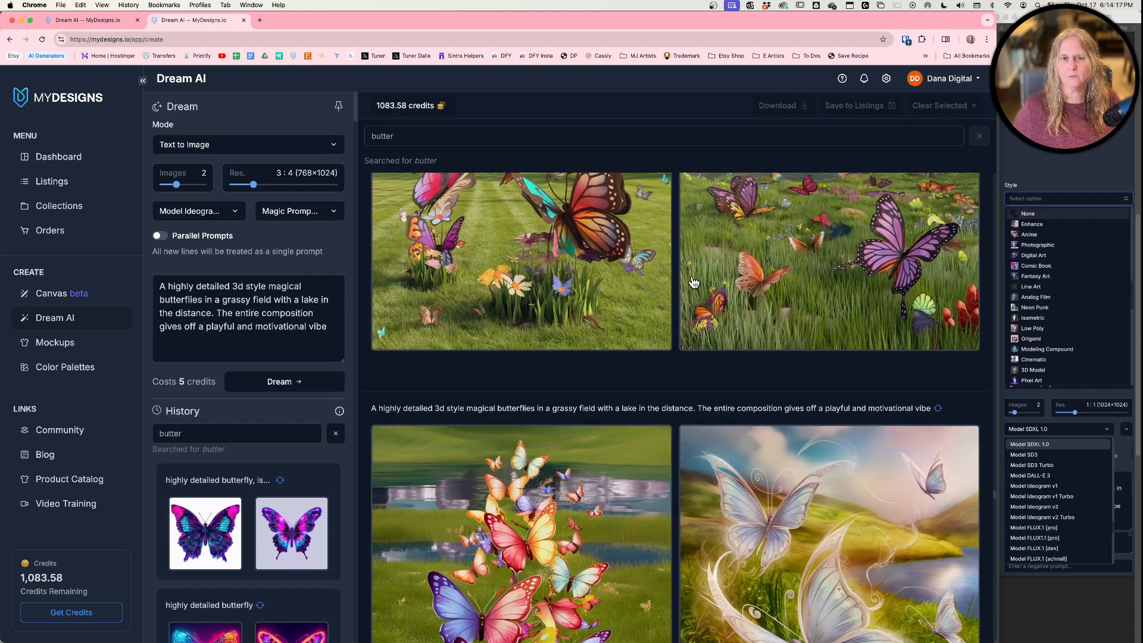
scroll(694, 281, "down", 5)
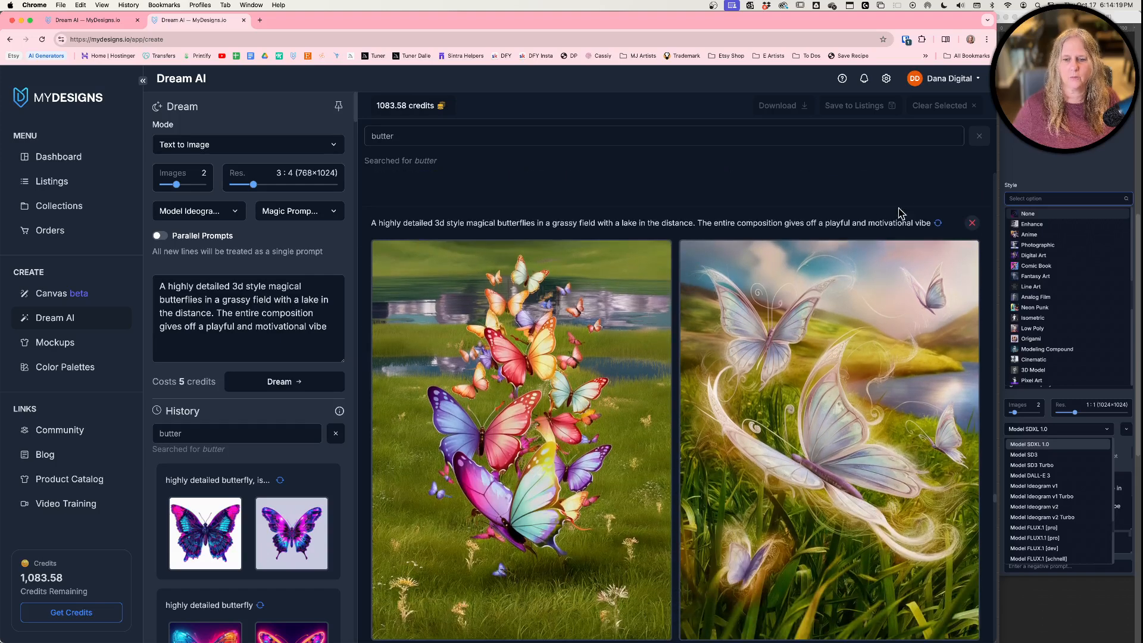
left_click(938, 224)
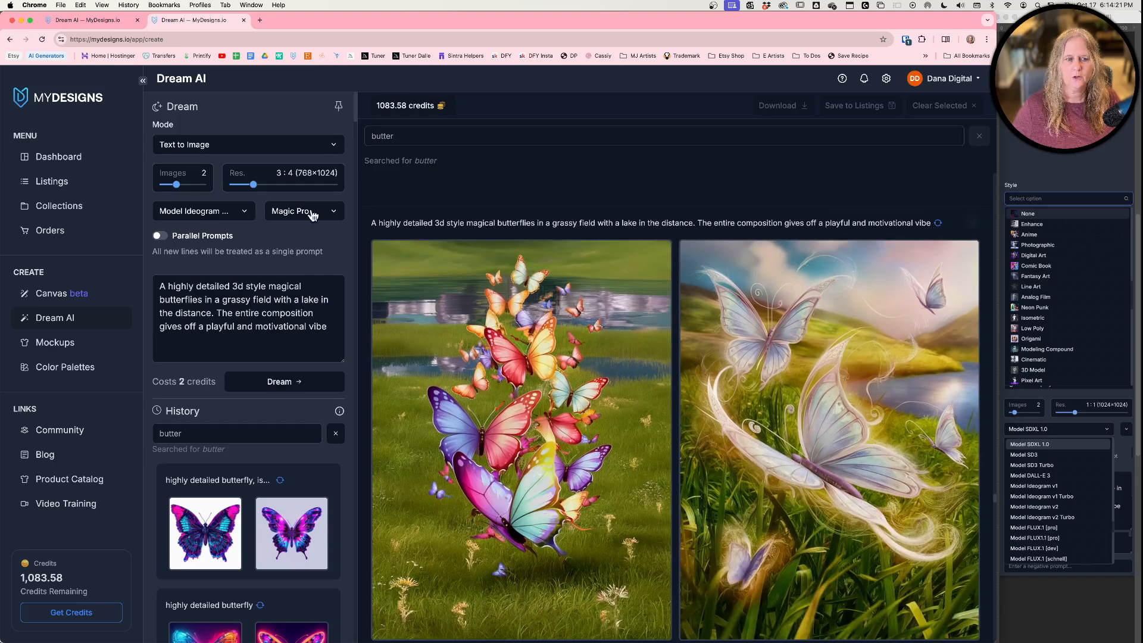
left_click(224, 213)
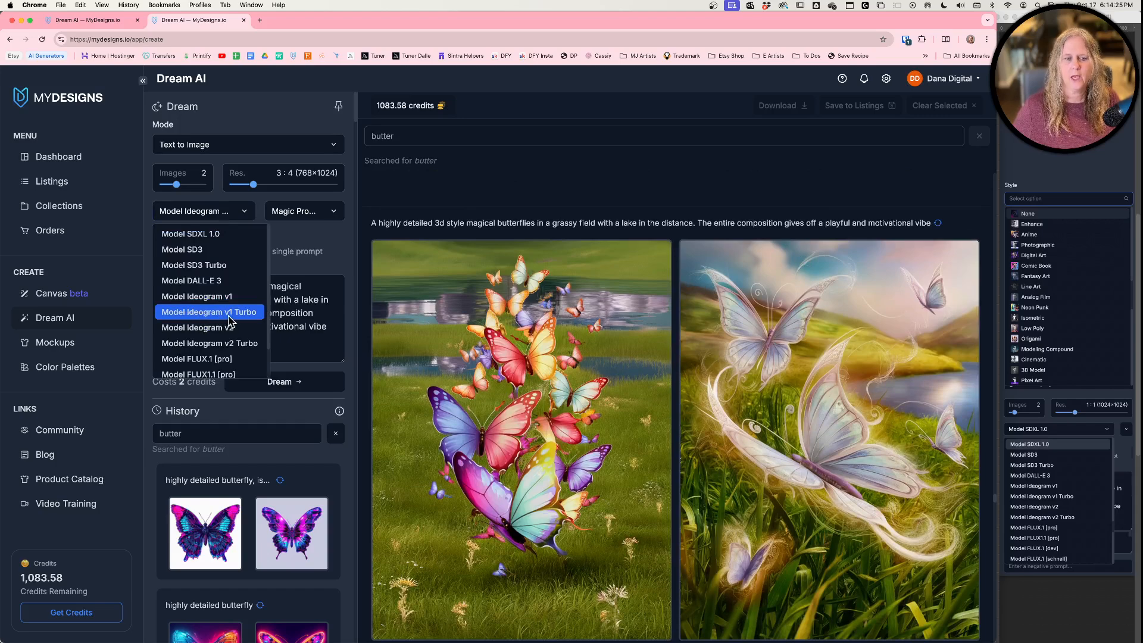
left_click(921, 203)
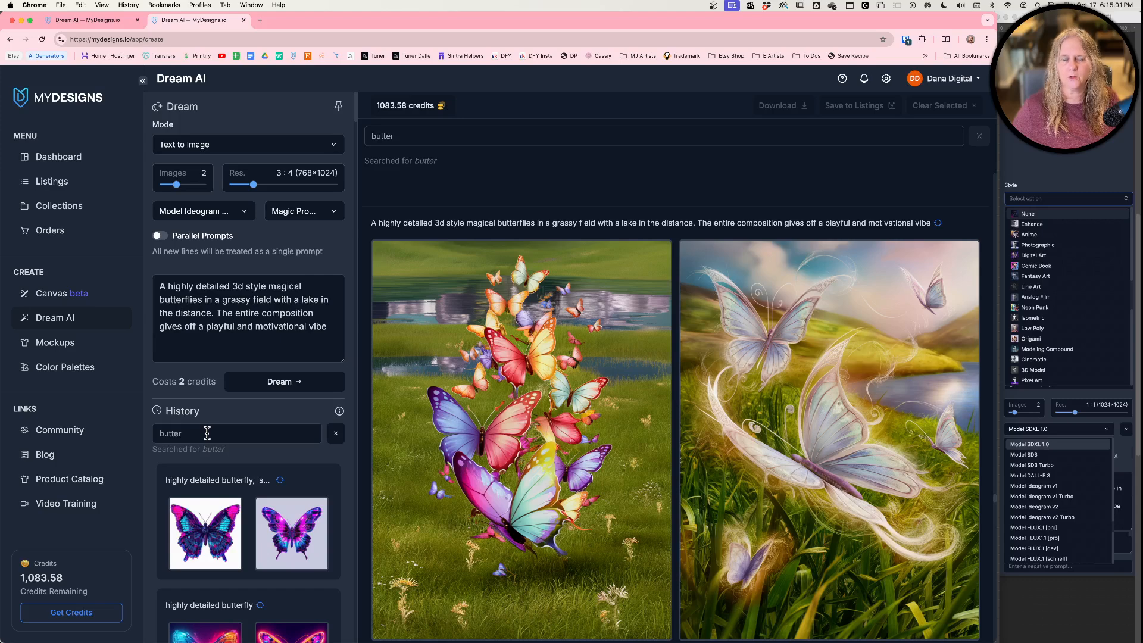
- Reuse the Ideogram v2 settings of the butterfly pair with the wooded lake and rocky mountains and check the selected model version
scroll(688, 454, "up", 6)
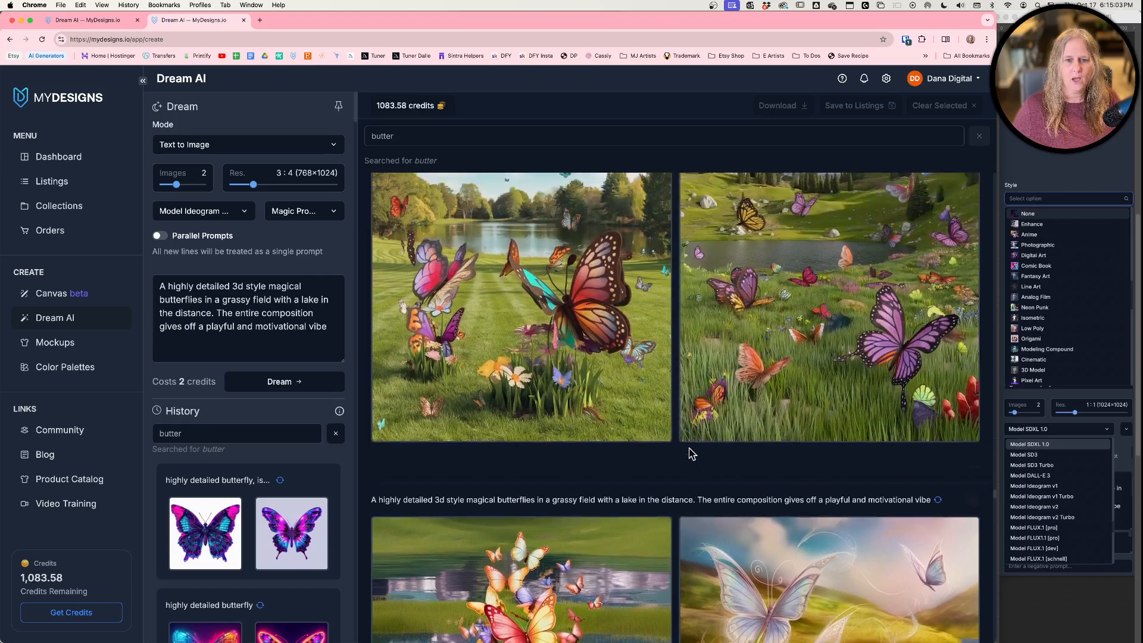
scroll(691, 455, "up", 1)
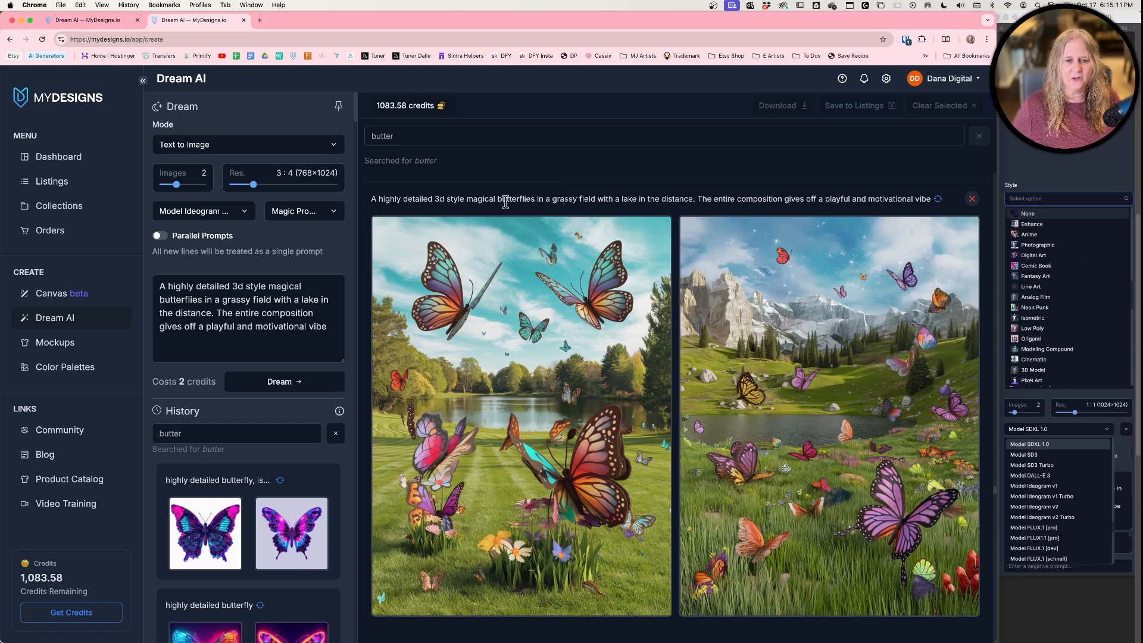
left_click(938, 200)
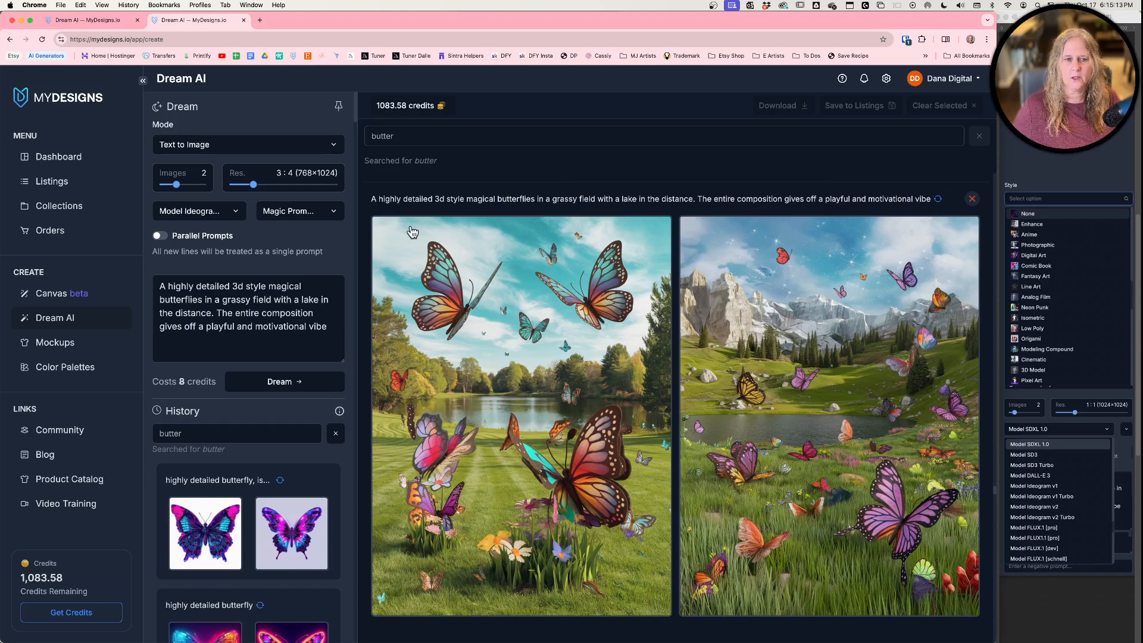
left_click(180, 215)
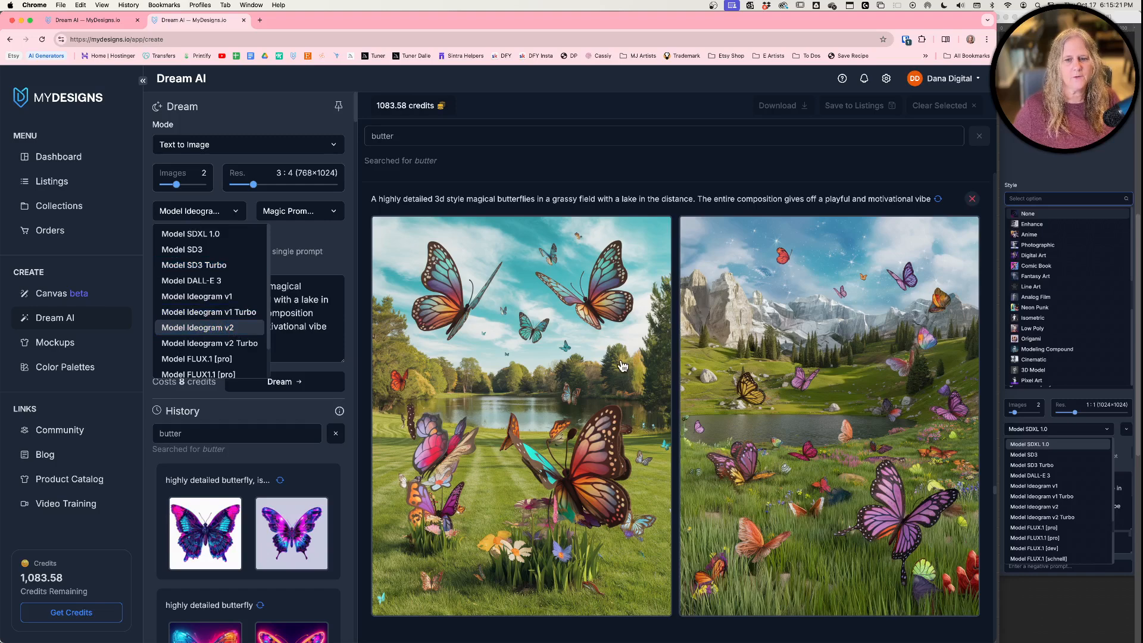
left_click(214, 217)
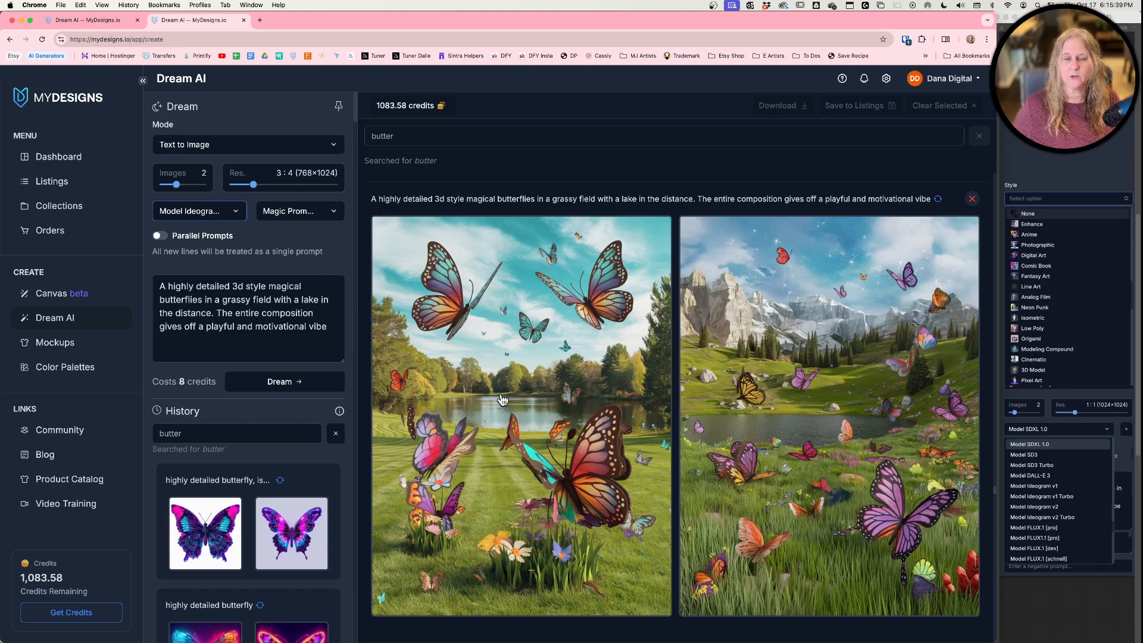
- Reuse the Ideogram v2 Turbo settings of the pair with flower-shaped butterflies and check the selected model version
scroll(503, 400, "up", 1)
scroll(501, 399, "up", 4)
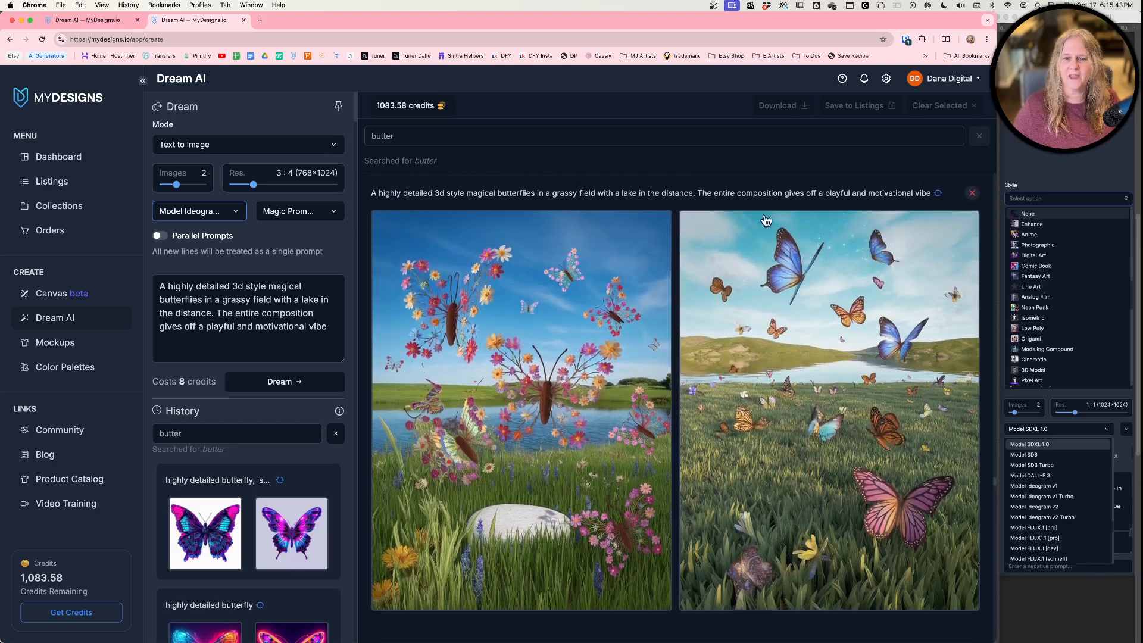
left_click(939, 194)
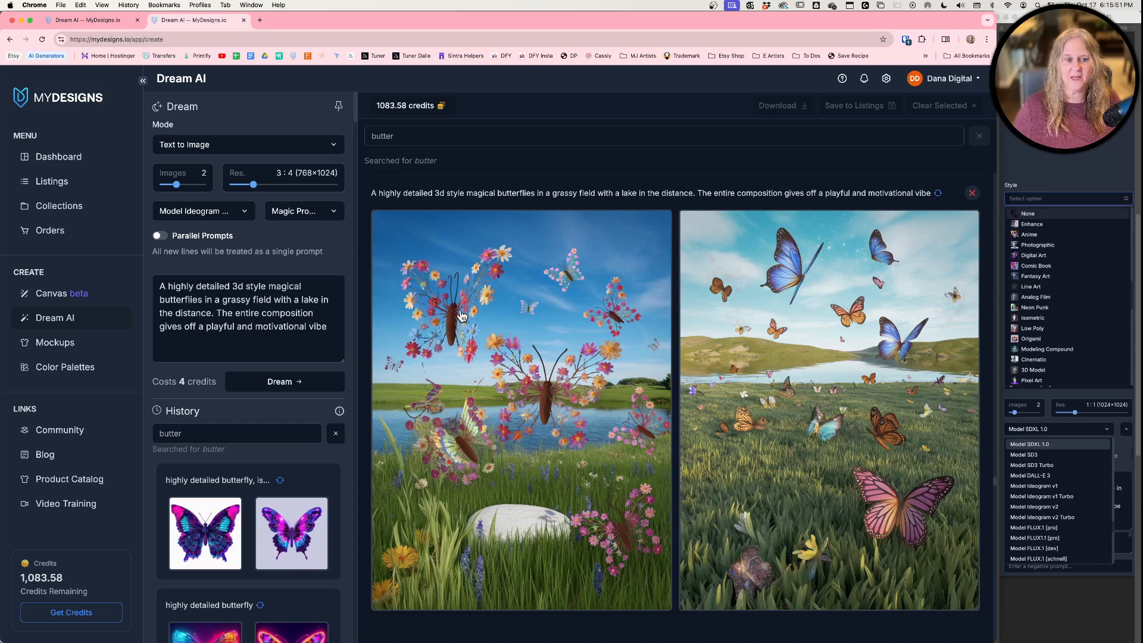
left_click(222, 214)
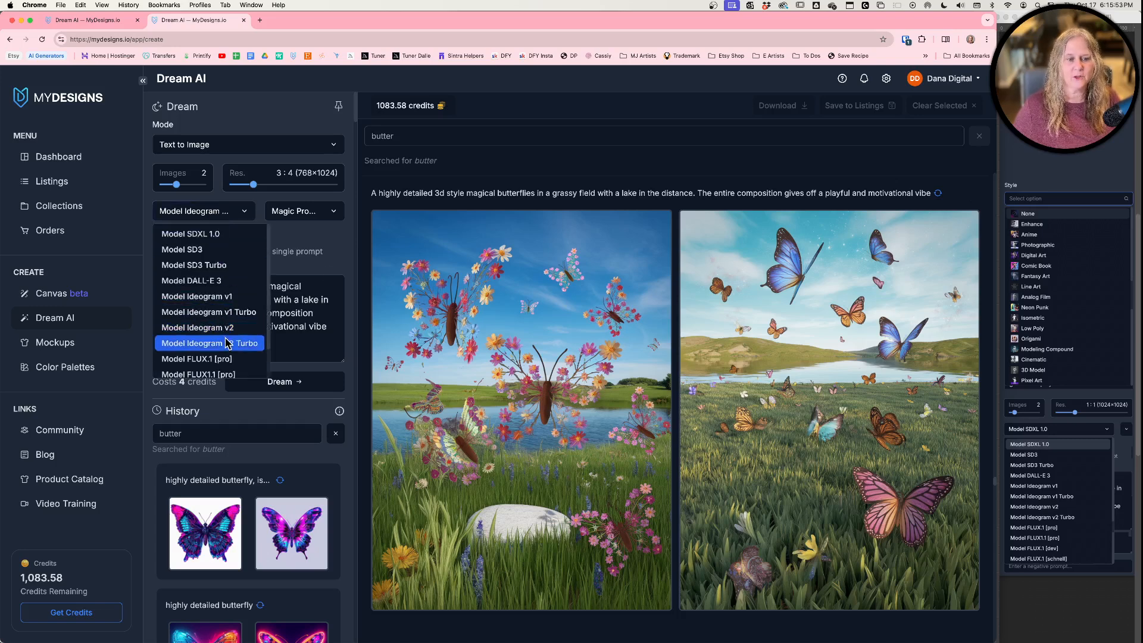
left_click(214, 215)
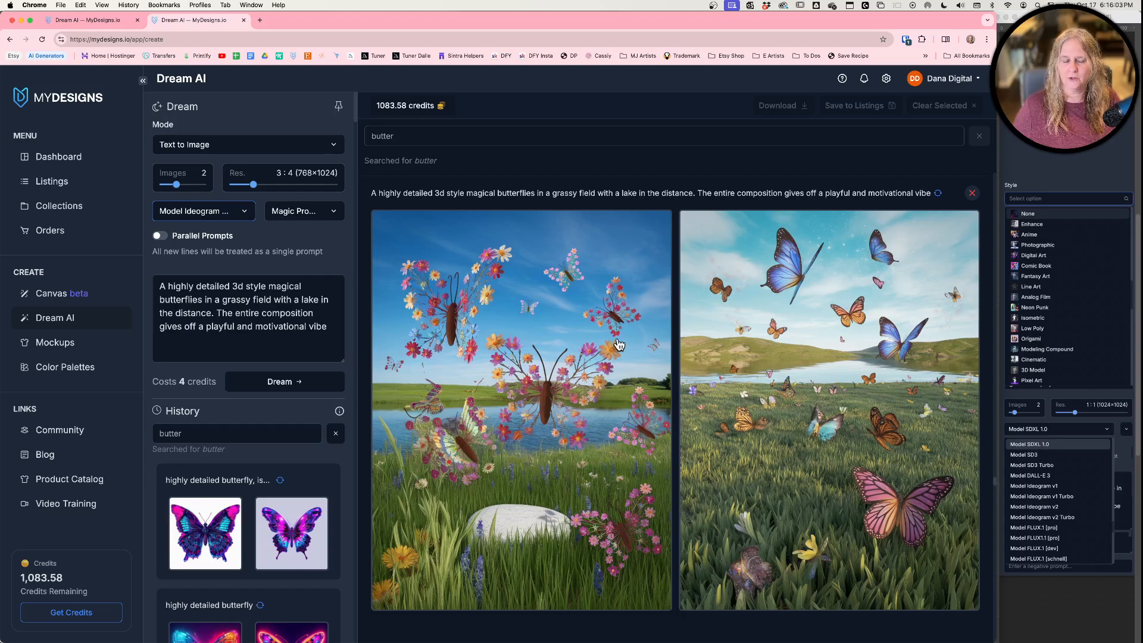
- Compare the FLUX.1 [pro] and FLUX1.1 [pro] grassy-field butterfly pairs by reusing the settings of each
scroll(620, 344, "up", 7)
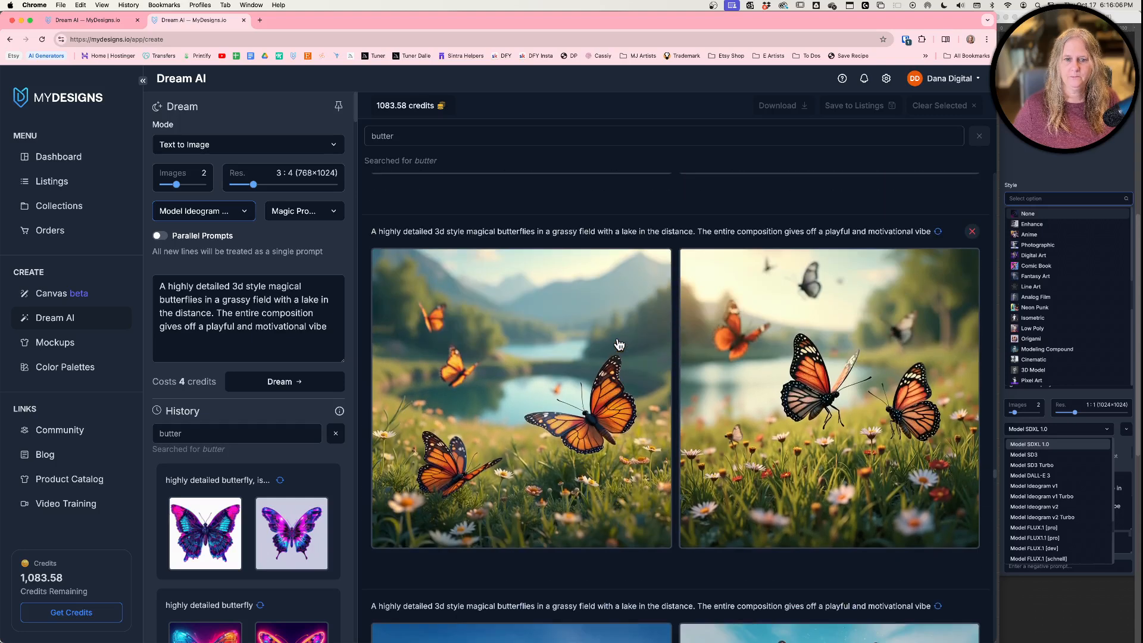
left_click(938, 232)
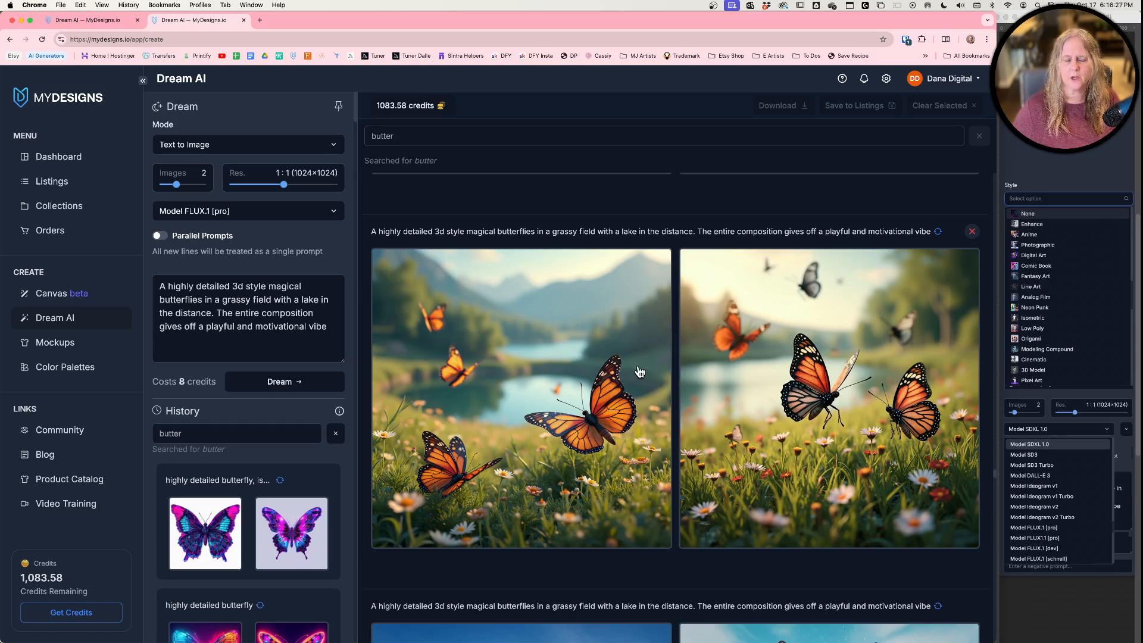
scroll(640, 372, "up", 7)
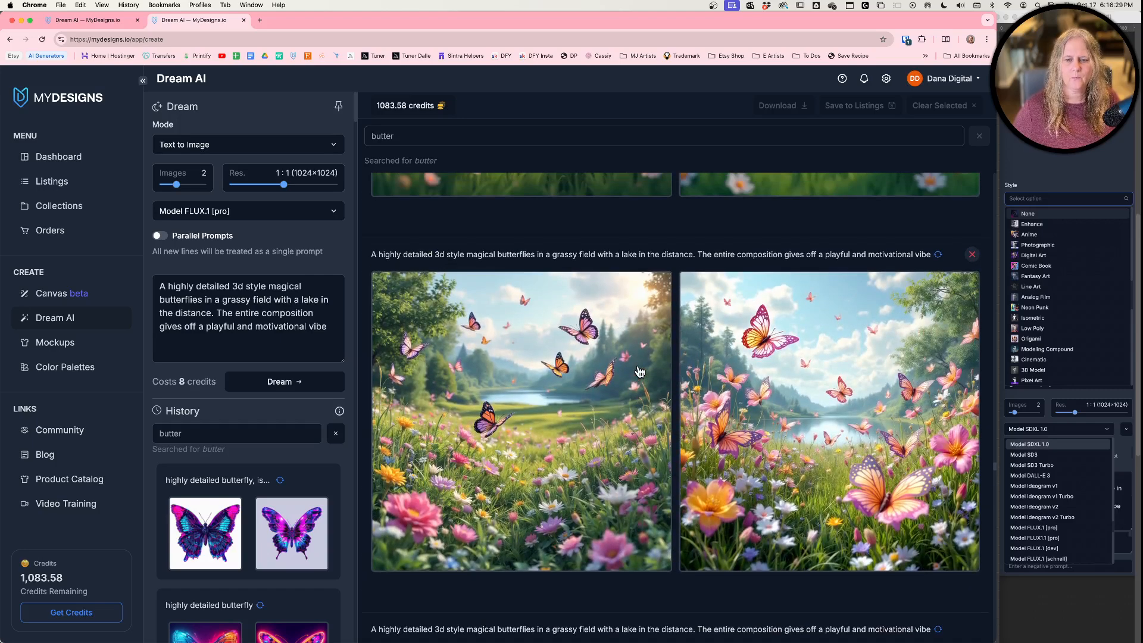
left_click(938, 255)
- Compare the FLUX.1 [dev] and FLUX.1 [schnell] grassy-field butterfly pairs by reusing the settings of each
scroll(553, 297, "up", 3)
scroll(552, 298, "up", 4)
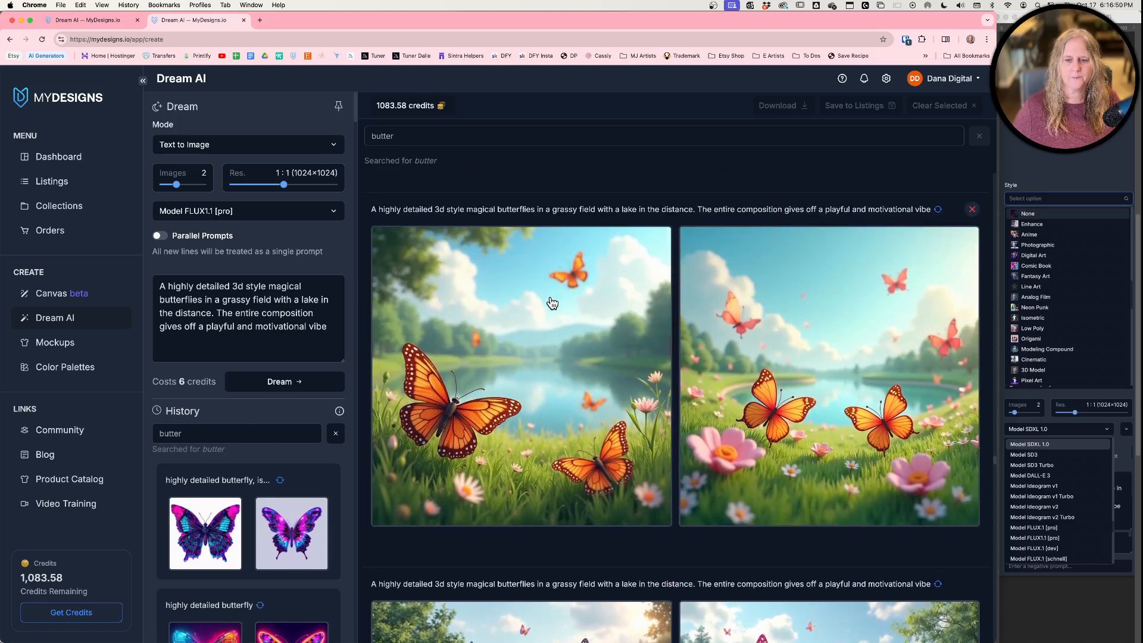
left_click(939, 209)
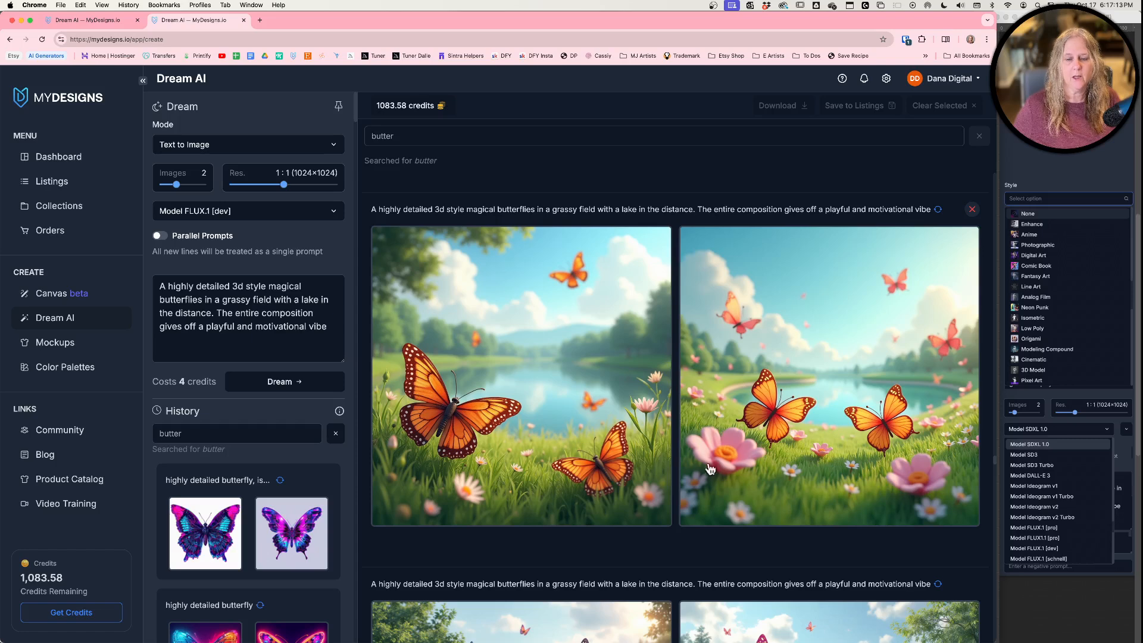
scroll(589, 415, "up", 1)
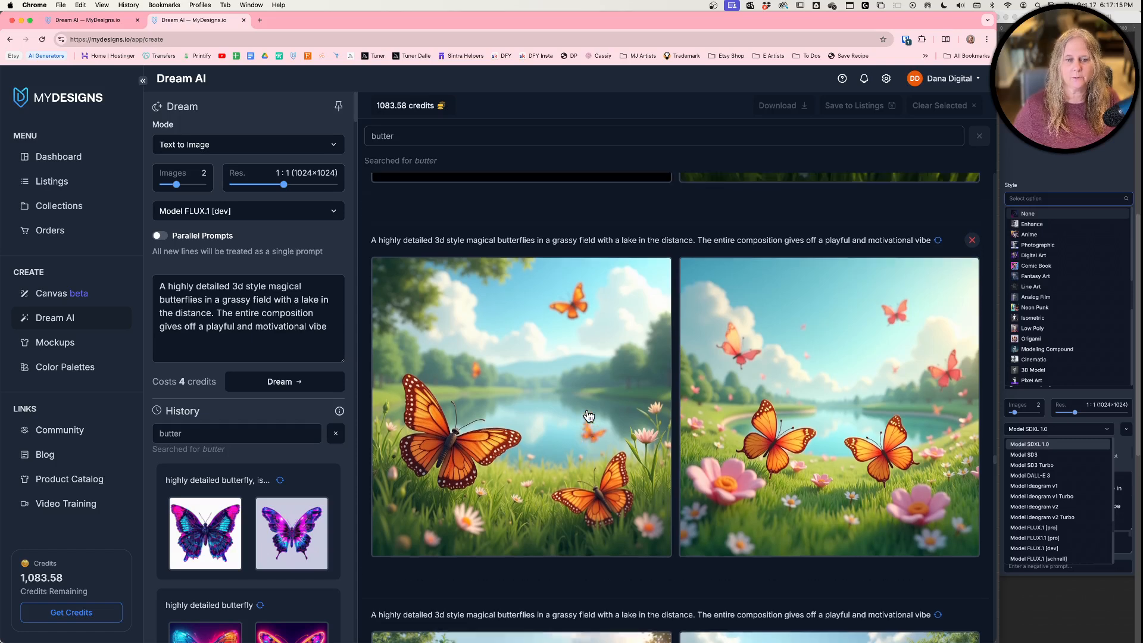
scroll(589, 415, "up", 10)
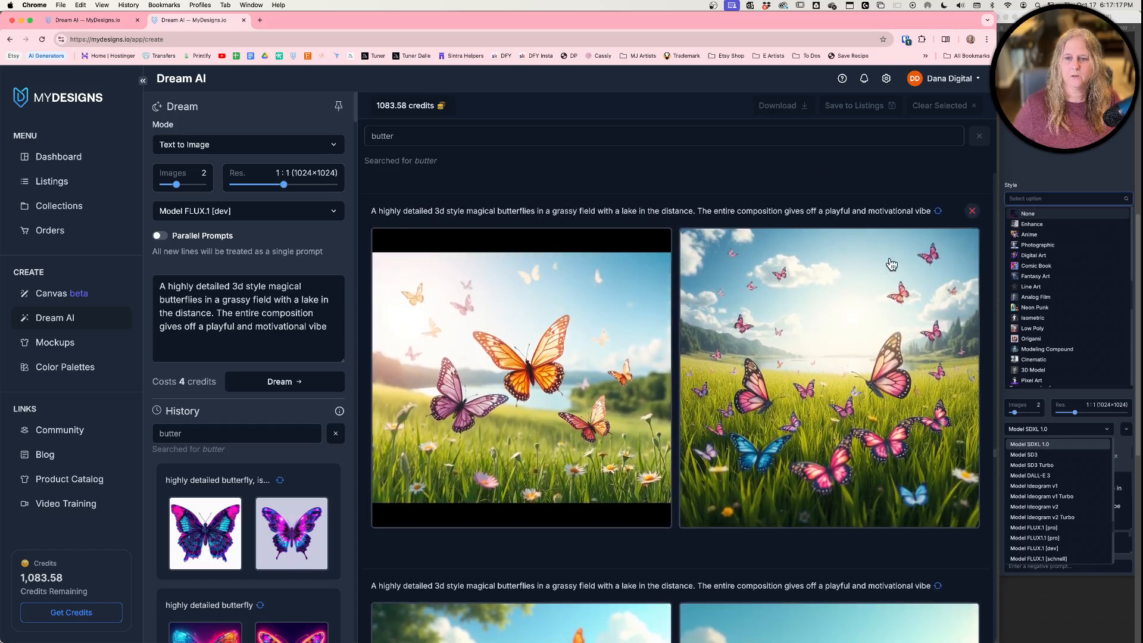
left_click(938, 211)
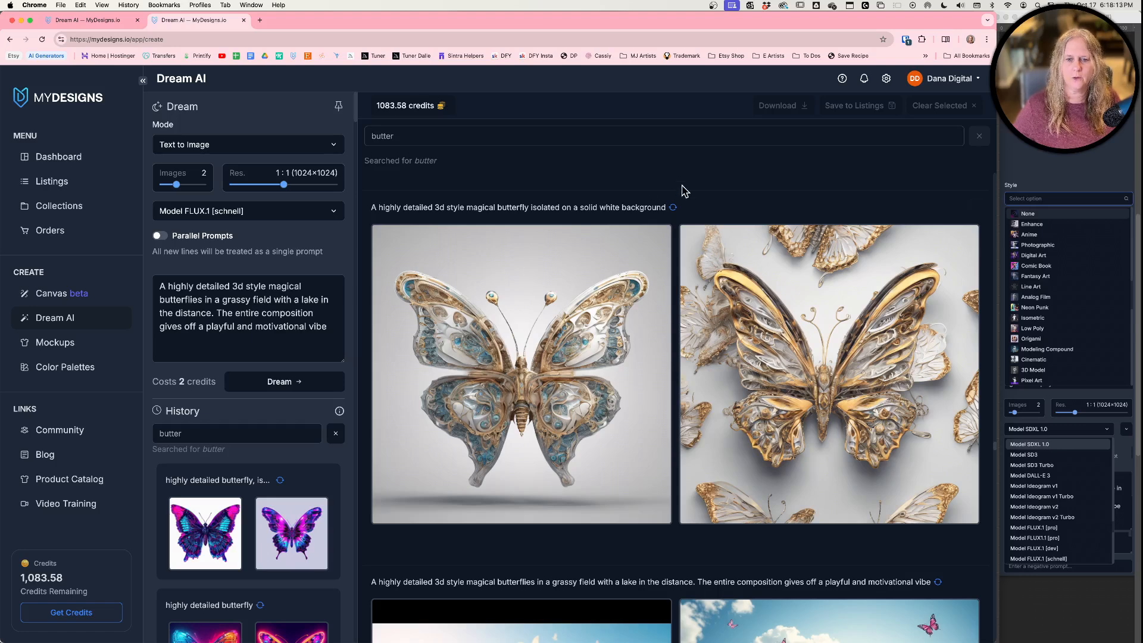
- Compare the SDXL 1.0, SD3 and SD3 Turbo pairs of the white-background butterfly prompt by reusing the settings of each
left_click(672, 207)
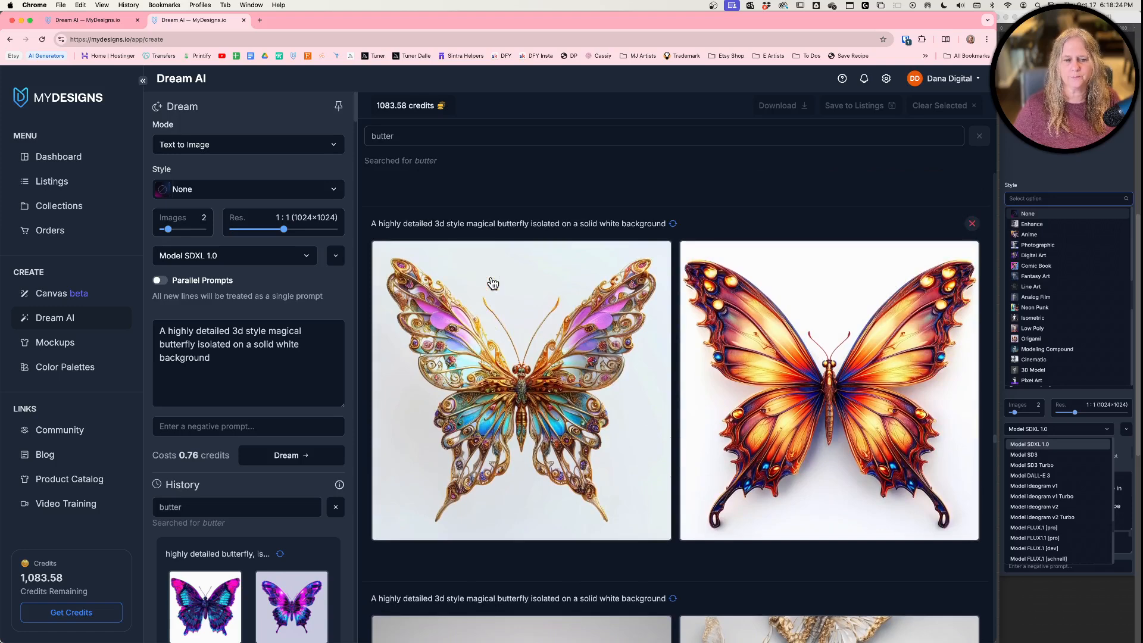
left_click(673, 223)
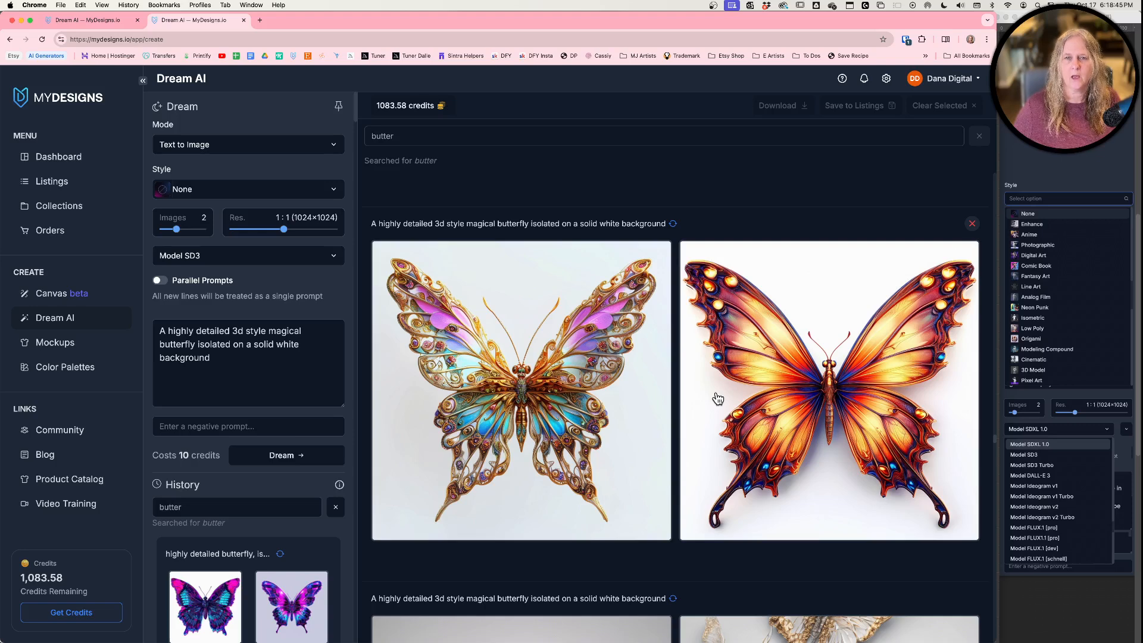
scroll(717, 398, "up", 6)
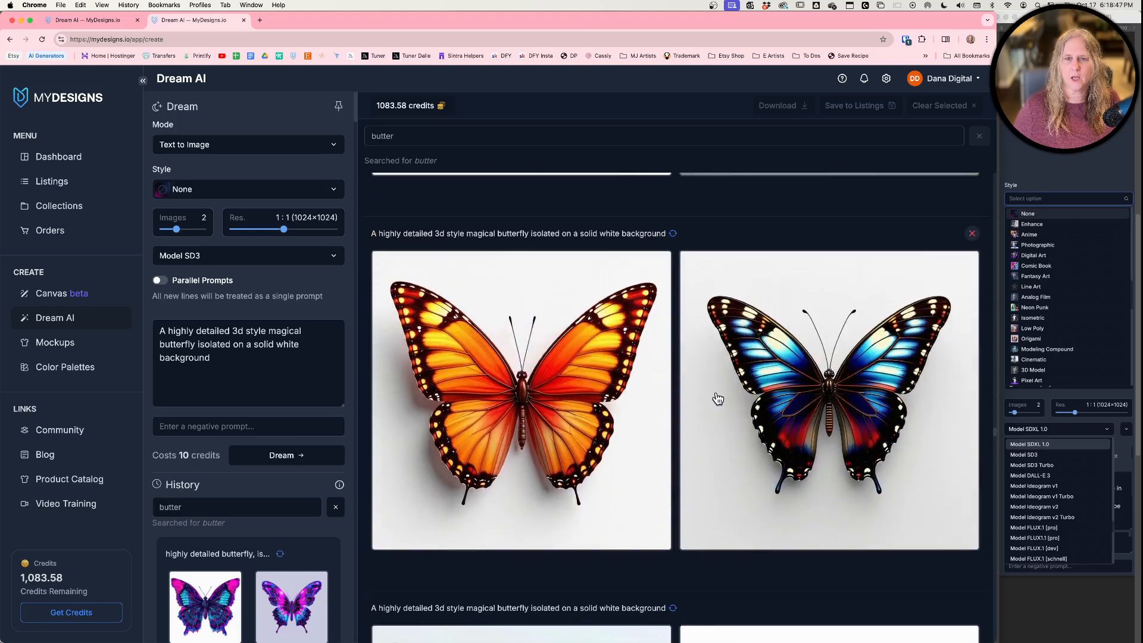
left_click(673, 234)
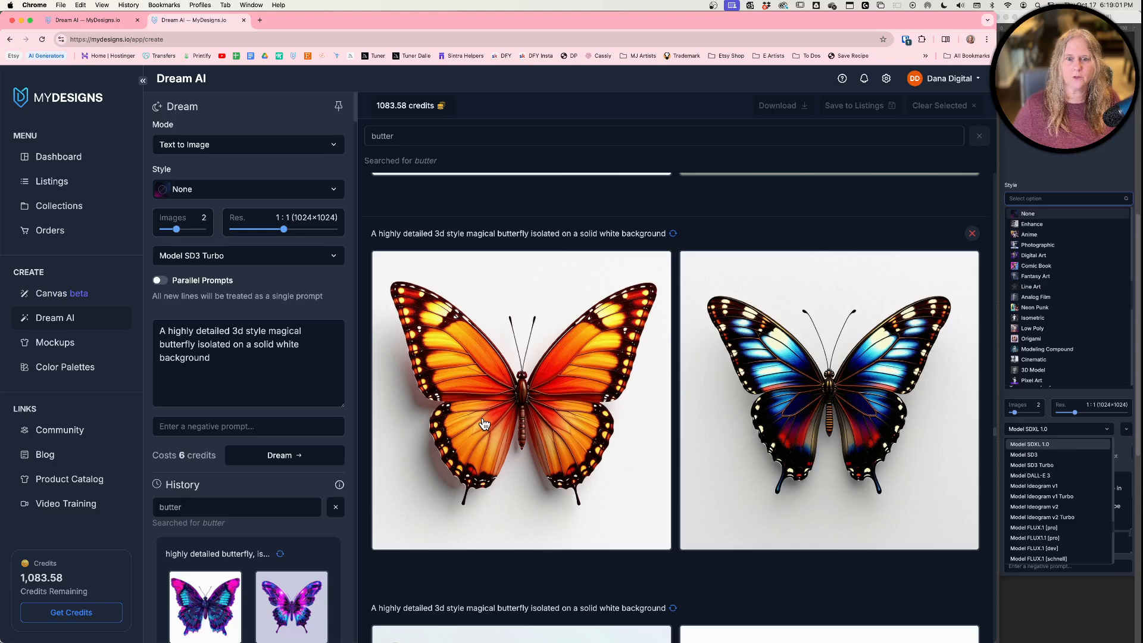
- Reapply the SD3 settings of the white-background butterfly pair, and compare them with the DALL-E 3 Vivid pair's settings
scroll(484, 424, "down", 5)
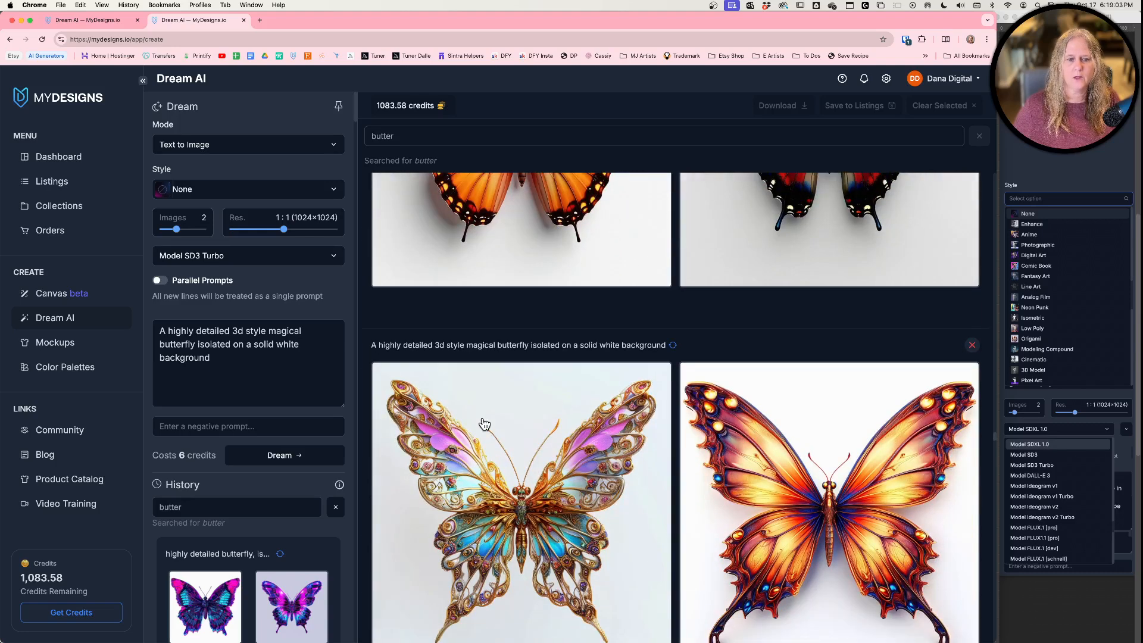
left_click(674, 346)
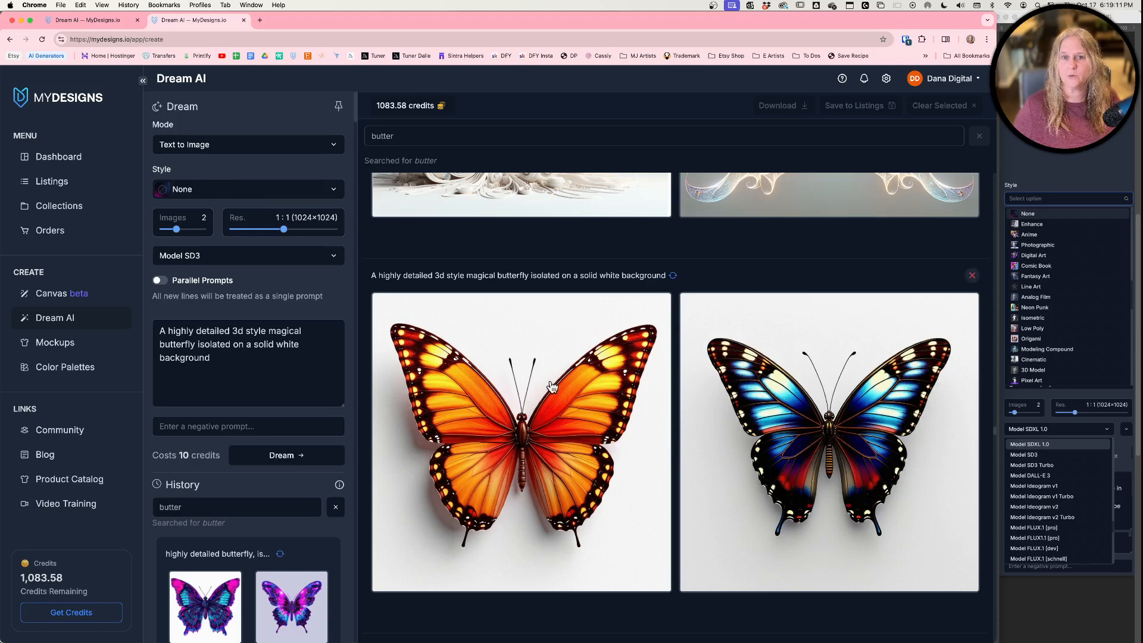
scroll(552, 385, "up", 5)
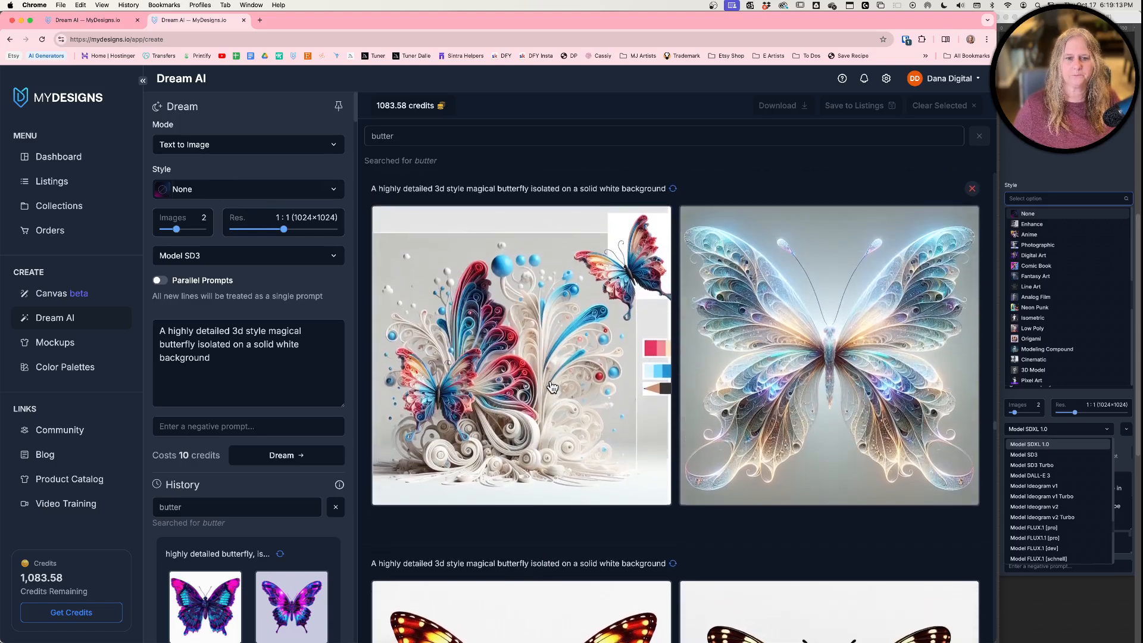
left_click(673, 227)
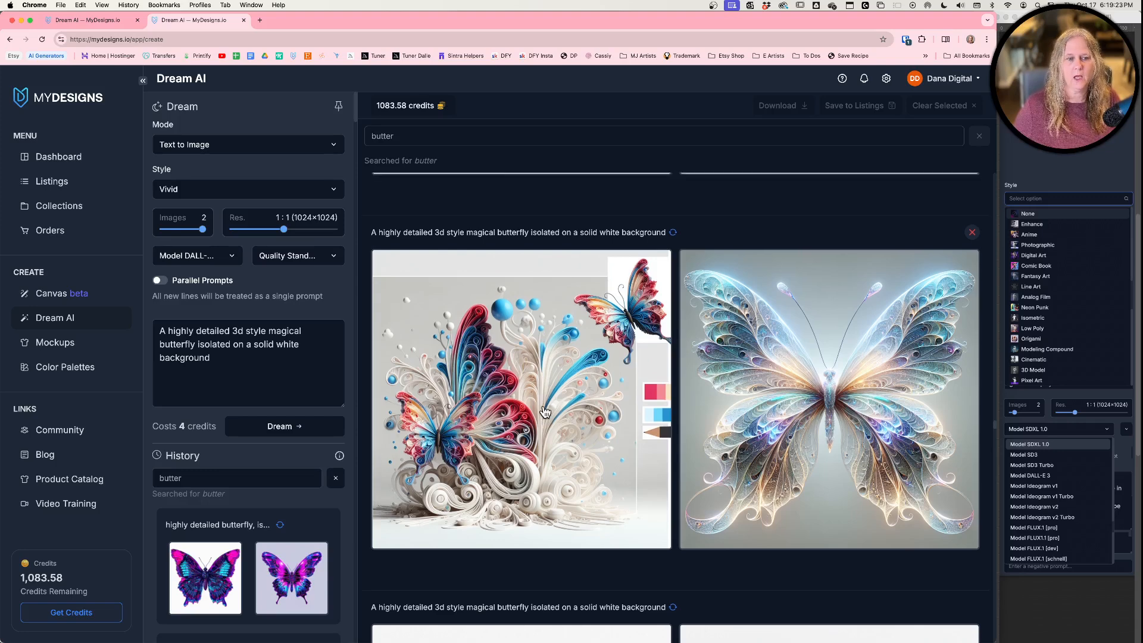
- Reuse the settings of the Ideogram v1 white-background butterfly pair, and check its selected model and credit cost
scroll(545, 410, "up", 1)
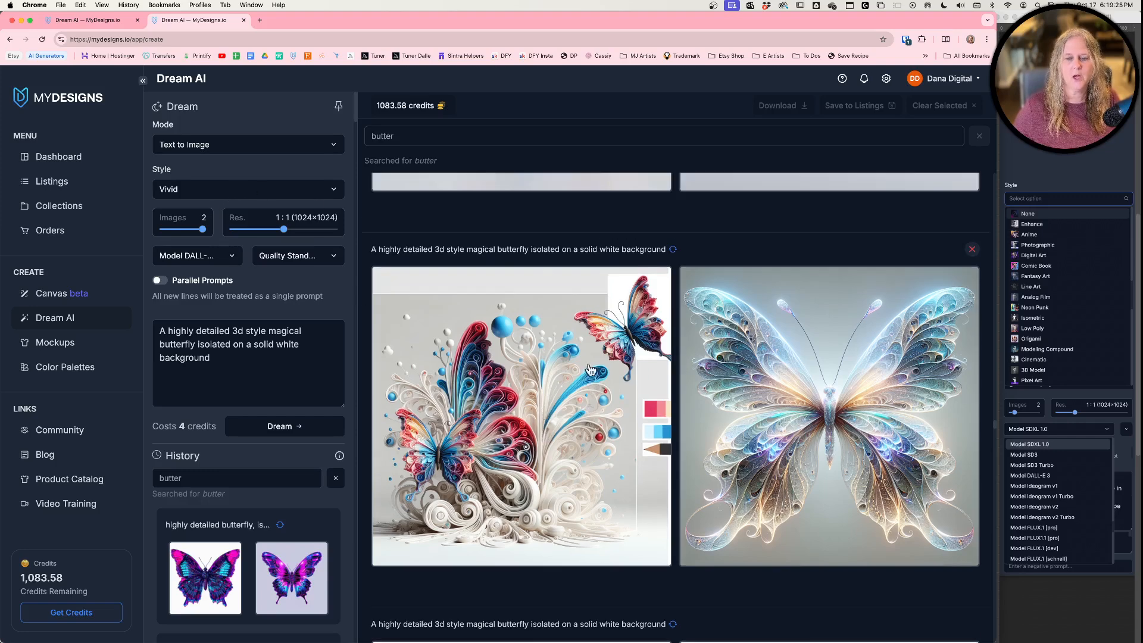
scroll(592, 388, "up", 5)
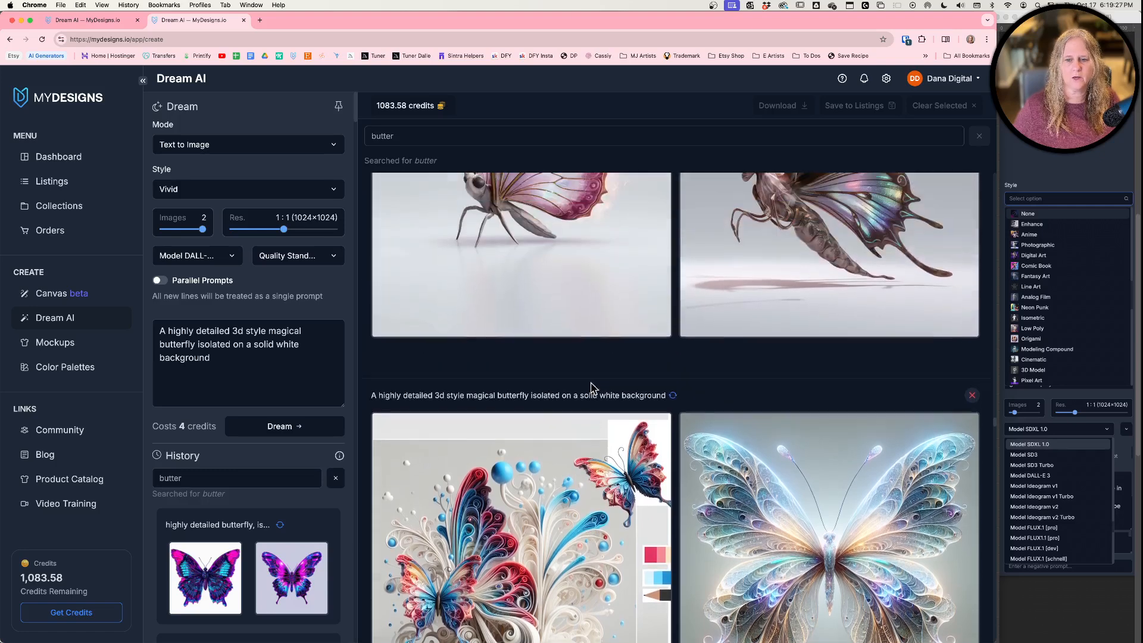
scroll(593, 388, "up", 2)
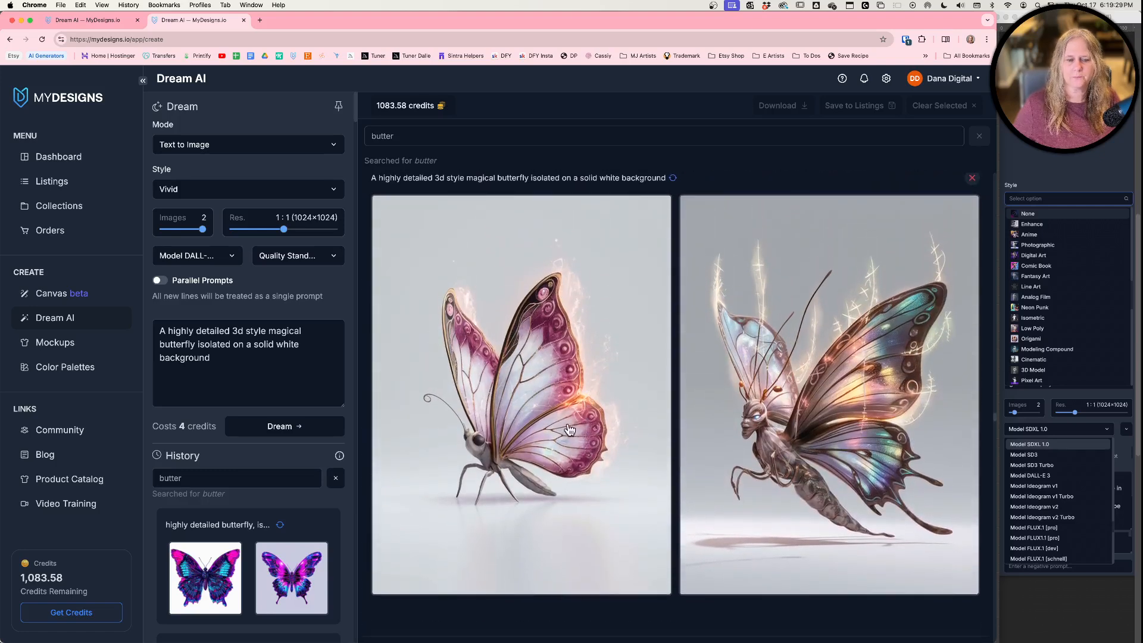
left_click(673, 178)
left_click(211, 213)
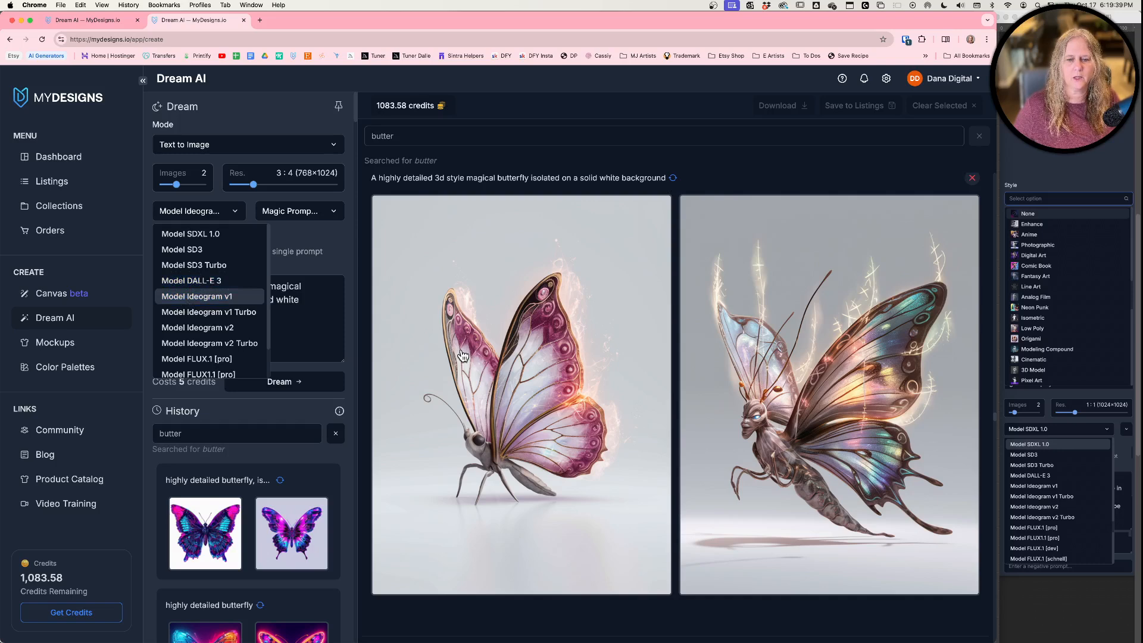
- Reuse the settings of the Ideogram v1 Turbo pink and white background butterfly pair, and check its model and credit cost
scroll(463, 355, "up", 8)
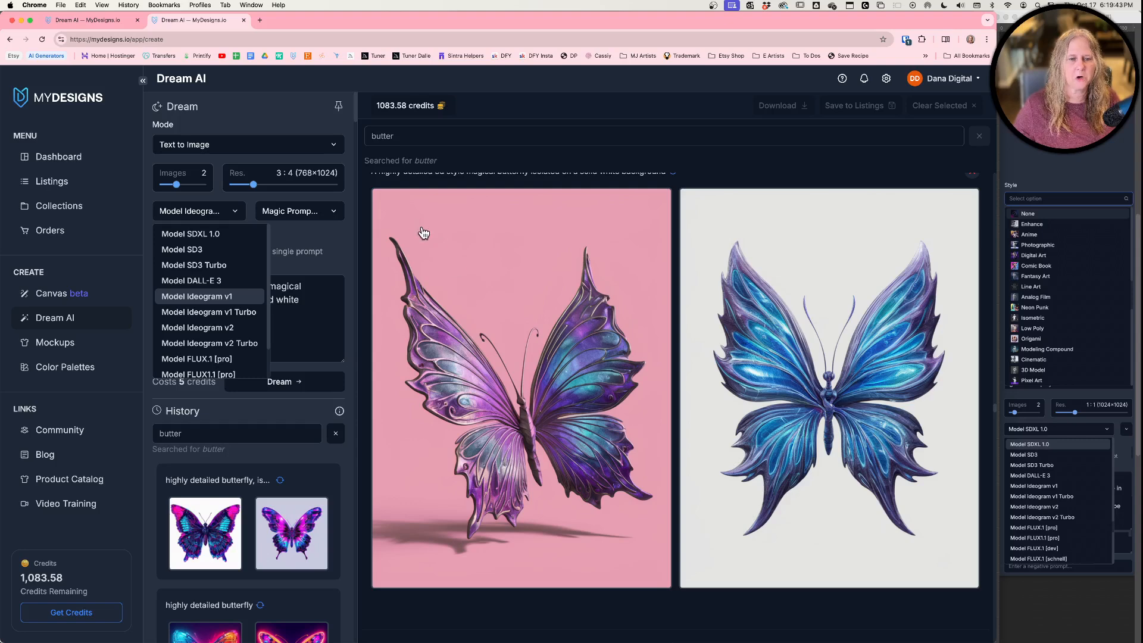
scroll(422, 228, "up", 2)
left_click(674, 230)
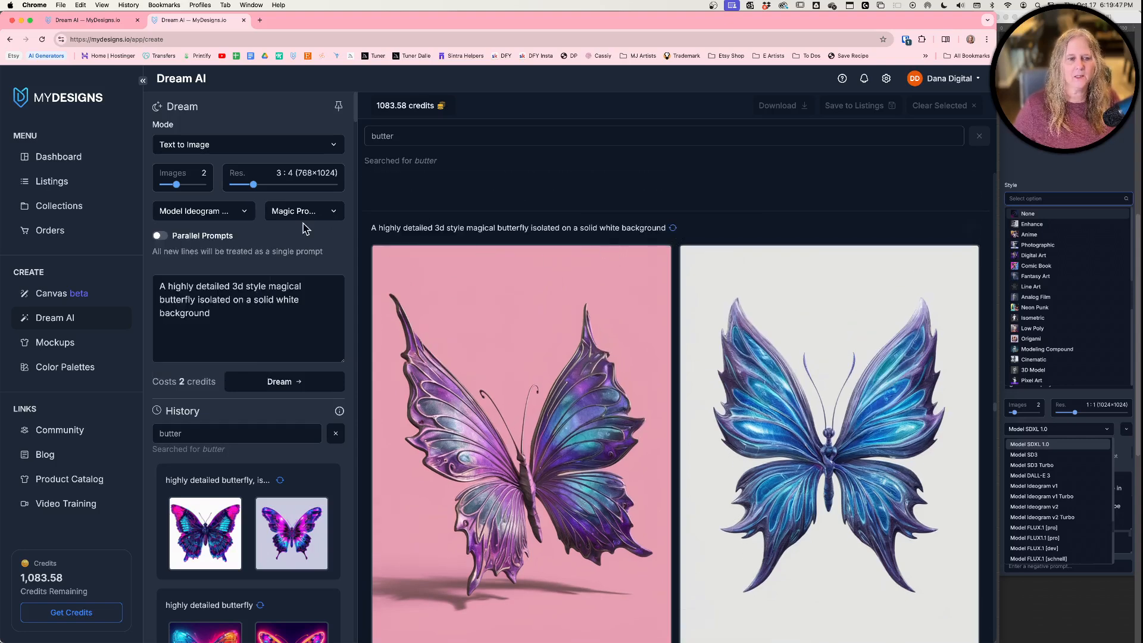
left_click(219, 216)
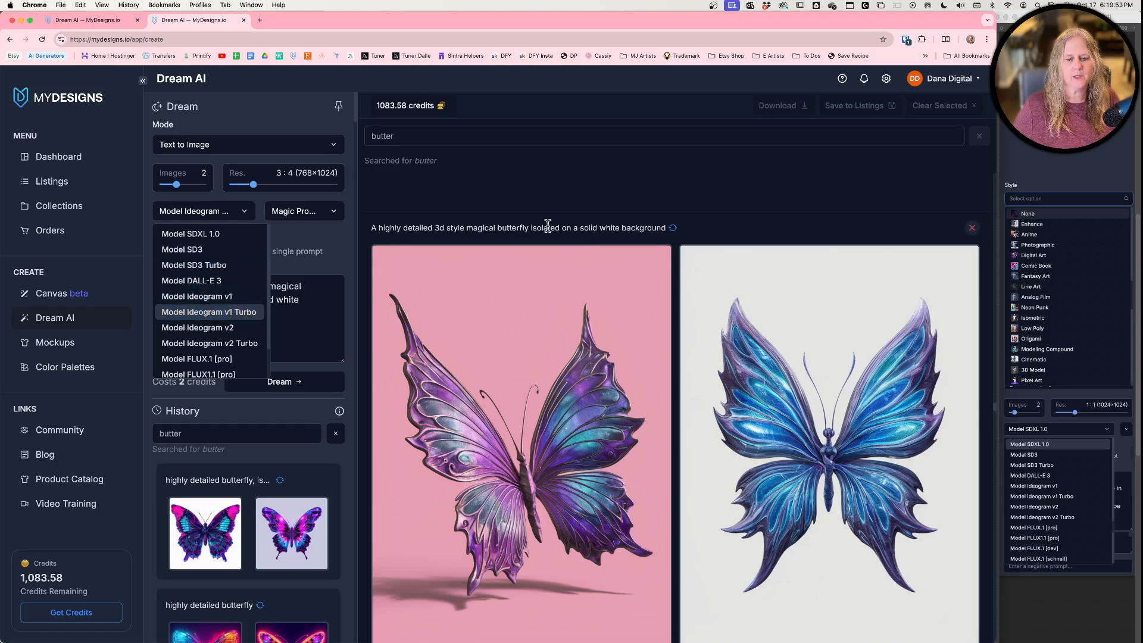
scroll(694, 232, "down", 1)
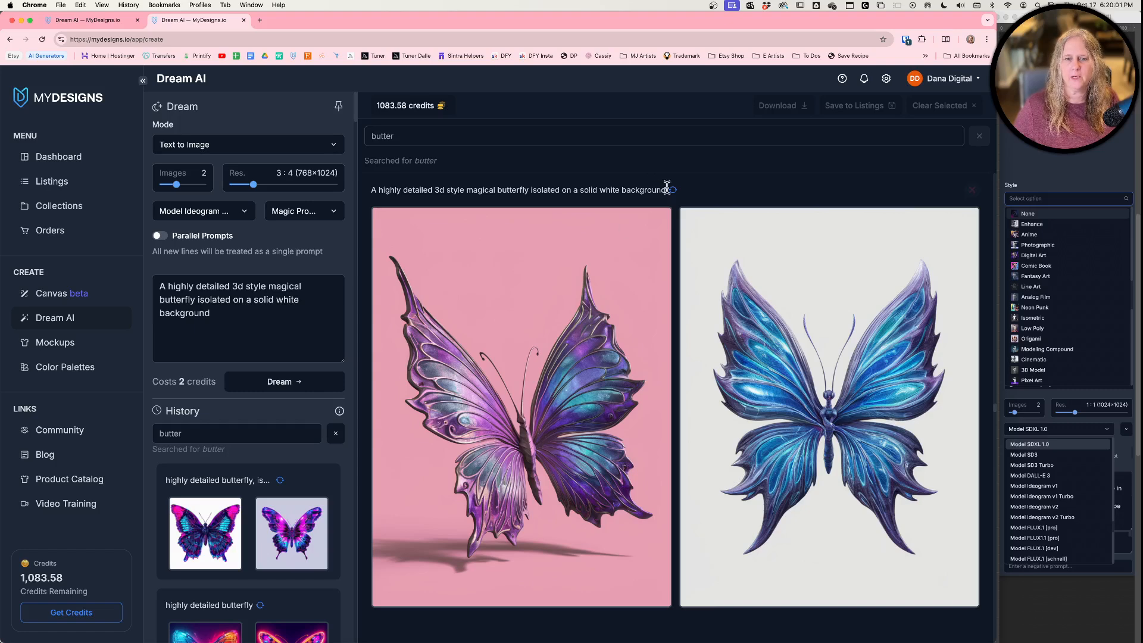
- Reuse the settings of the Ideogram v2 butterfly pair with pale green backgrounds, and check its model and credit cost
scroll(658, 204, "up", 5)
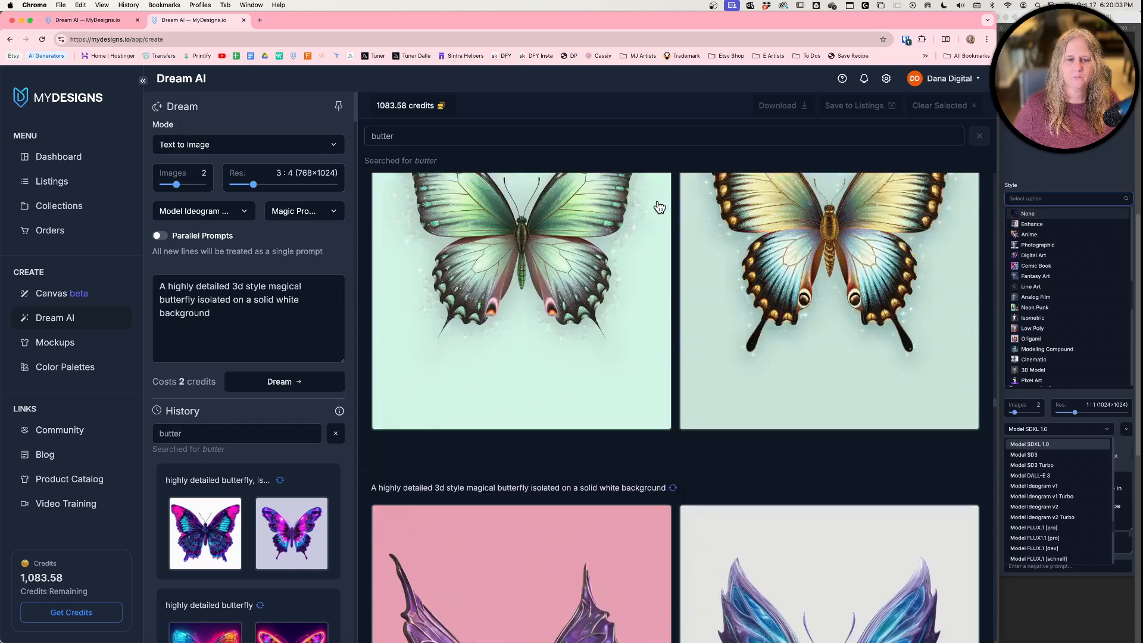
scroll(660, 207, "up", 1)
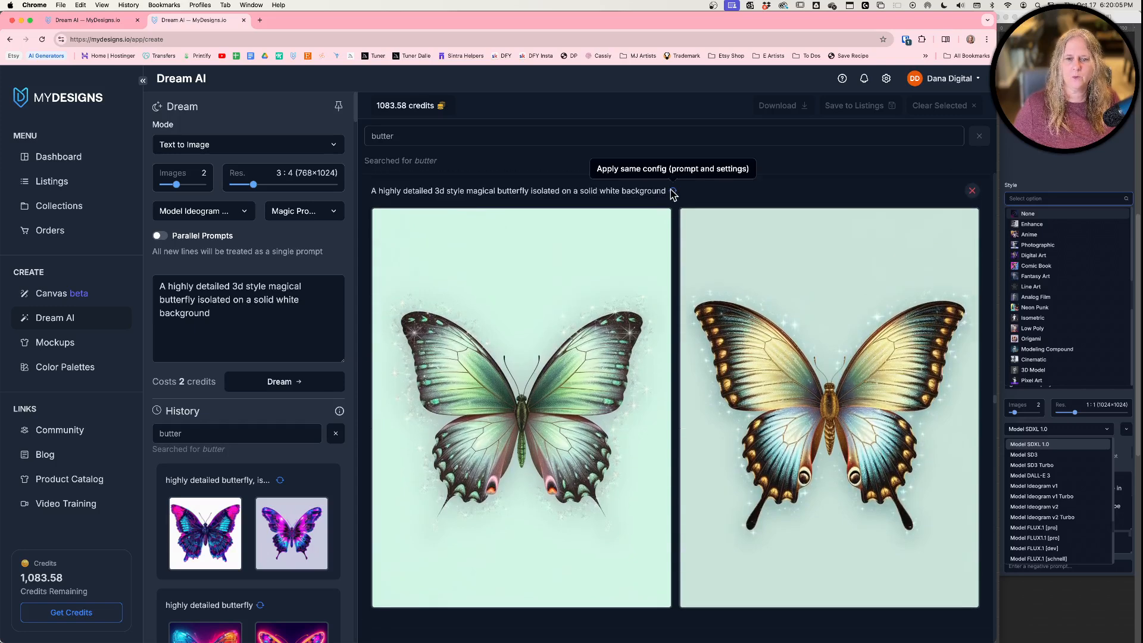
left_click(674, 192)
left_click(213, 214)
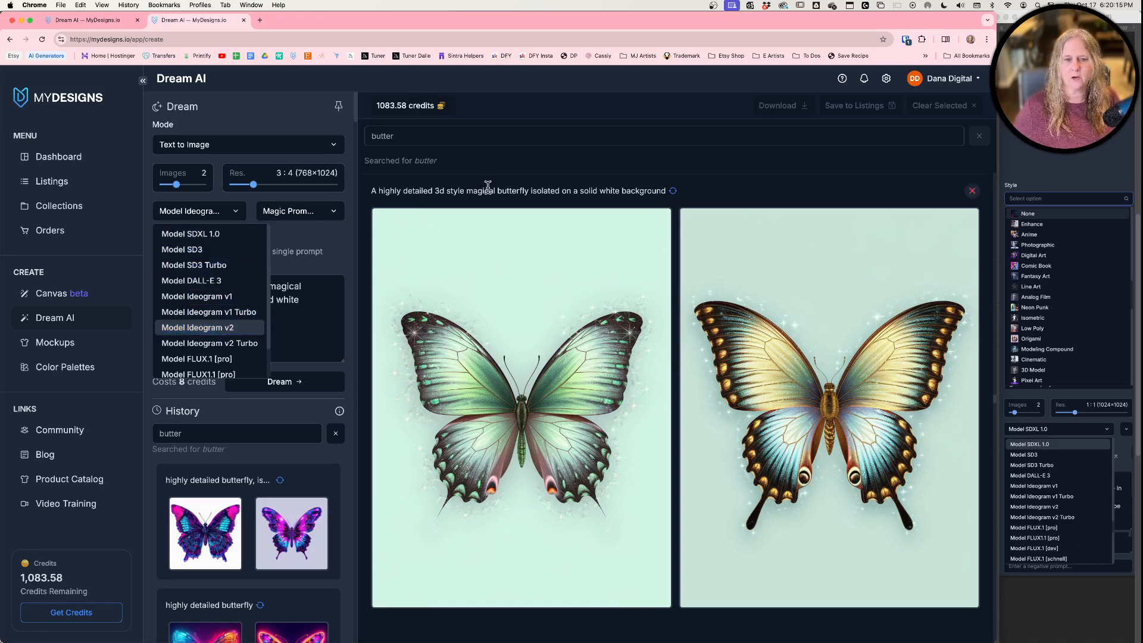
left_click(723, 199)
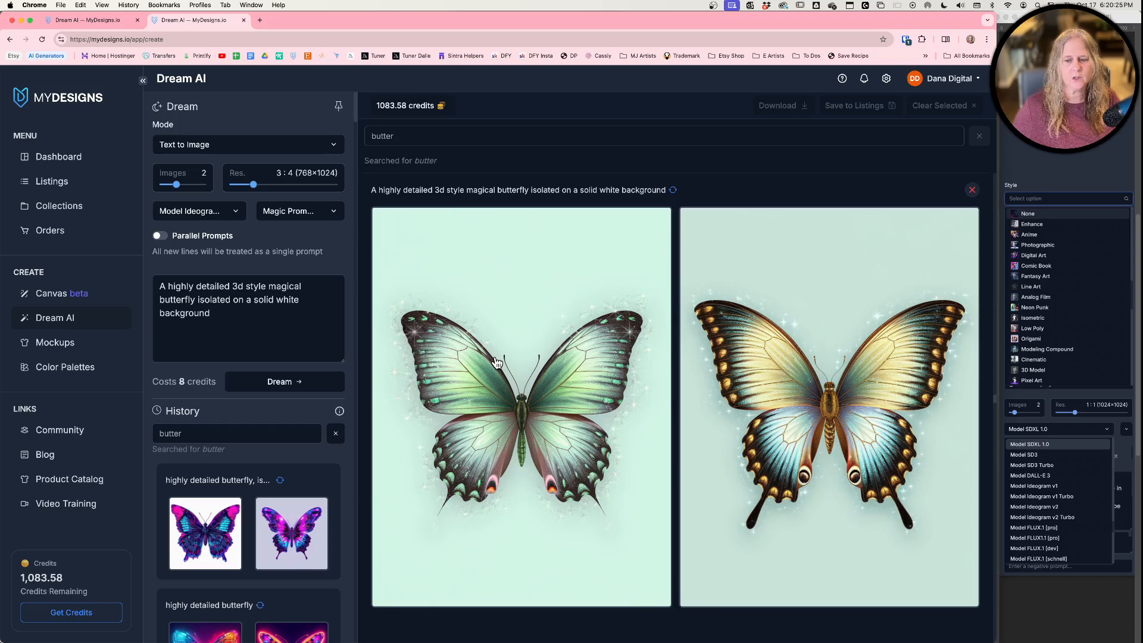
- Reuse the settings of the Ideogram v2 Turbo butterfly pair, and compare its images and credit cost with the Ideogram v2 pair
scroll(497, 363, "up", 7)
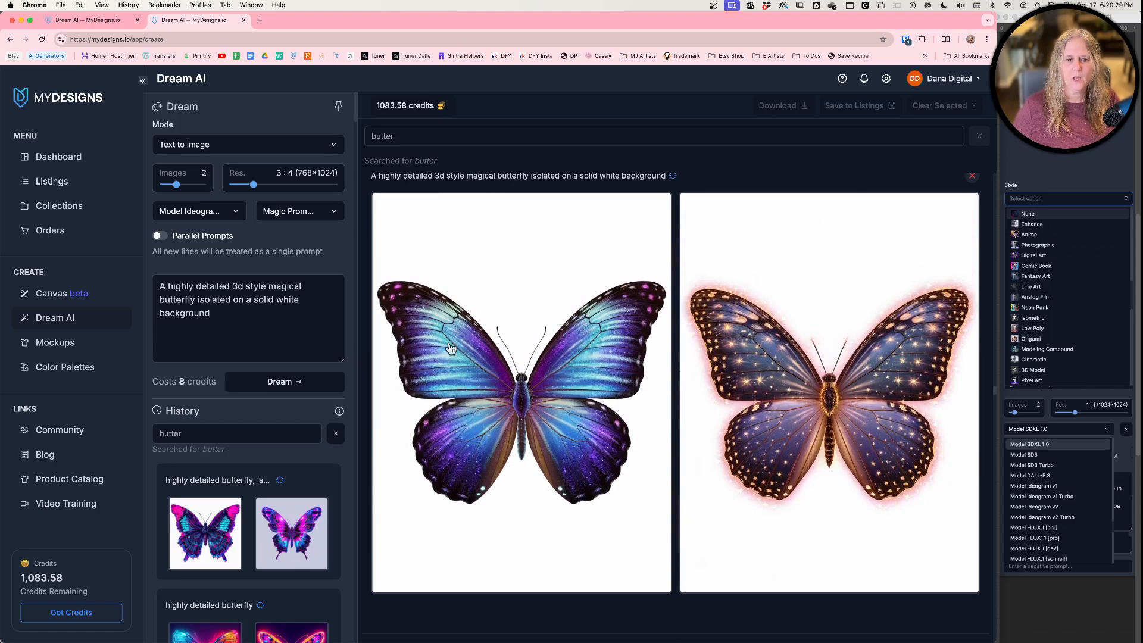
left_click(673, 177)
left_click(226, 212)
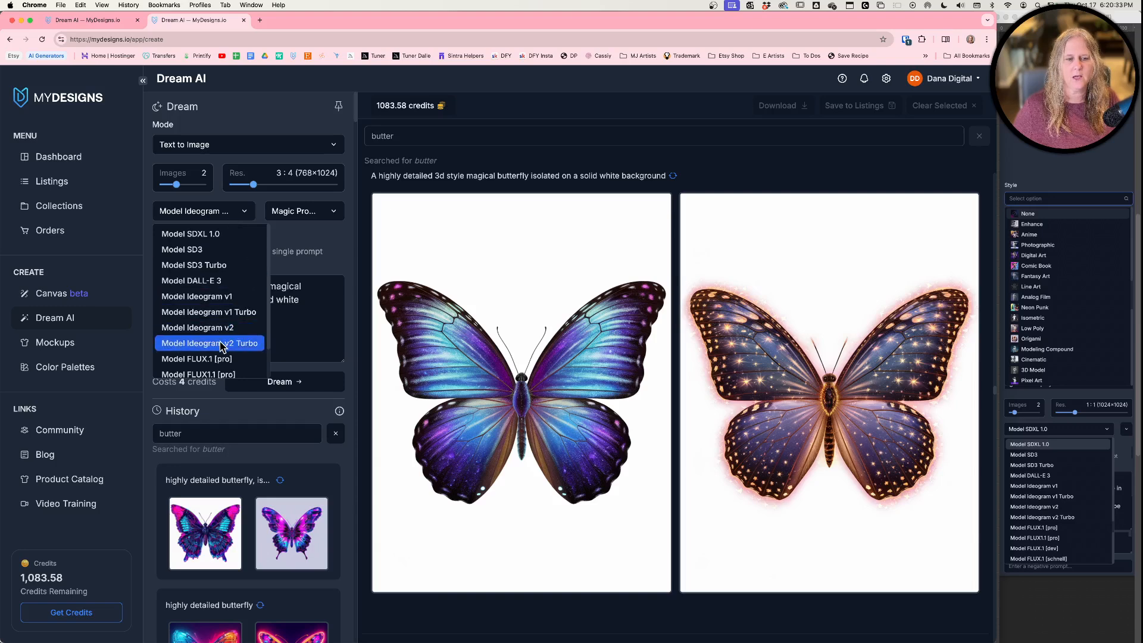
left_click(440, 186)
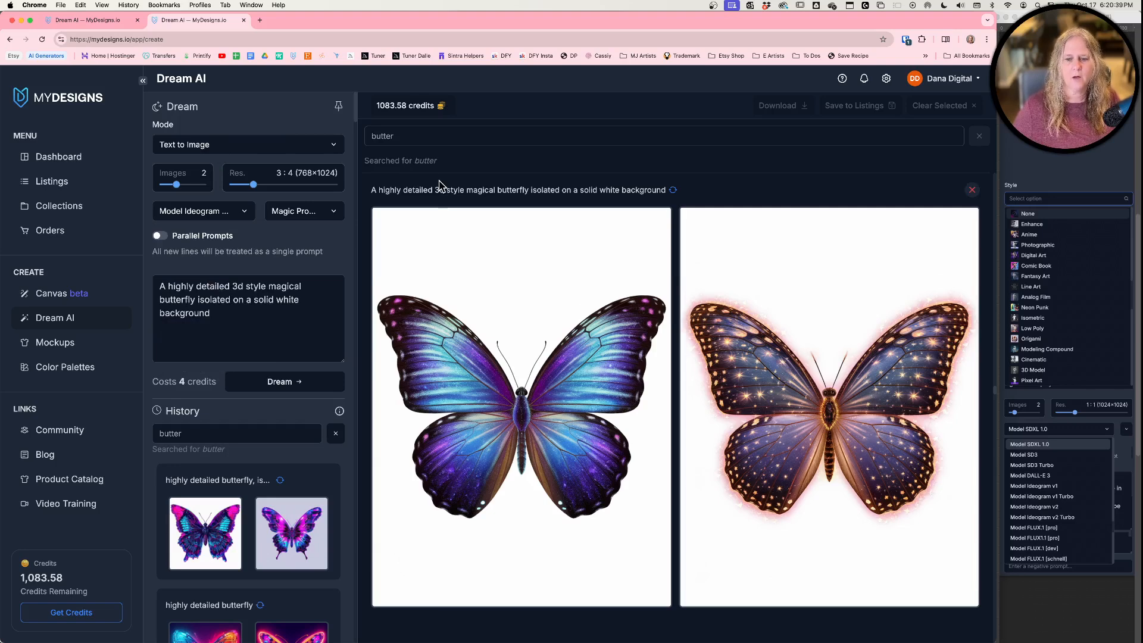
scroll(441, 186, "down", 4)
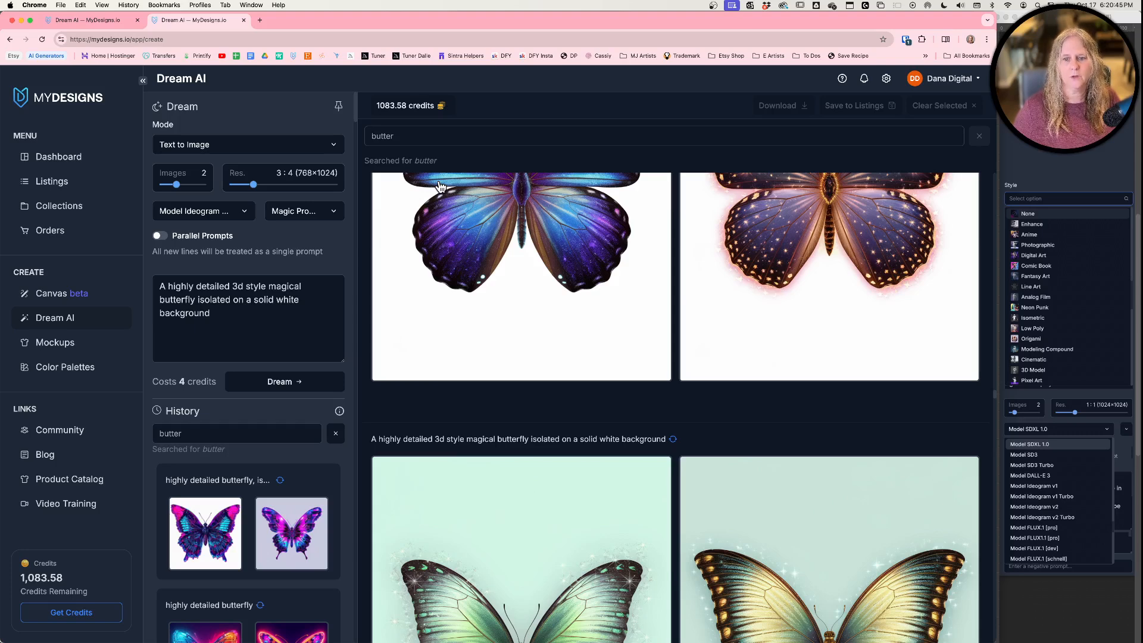
scroll(440, 185, "up", 1)
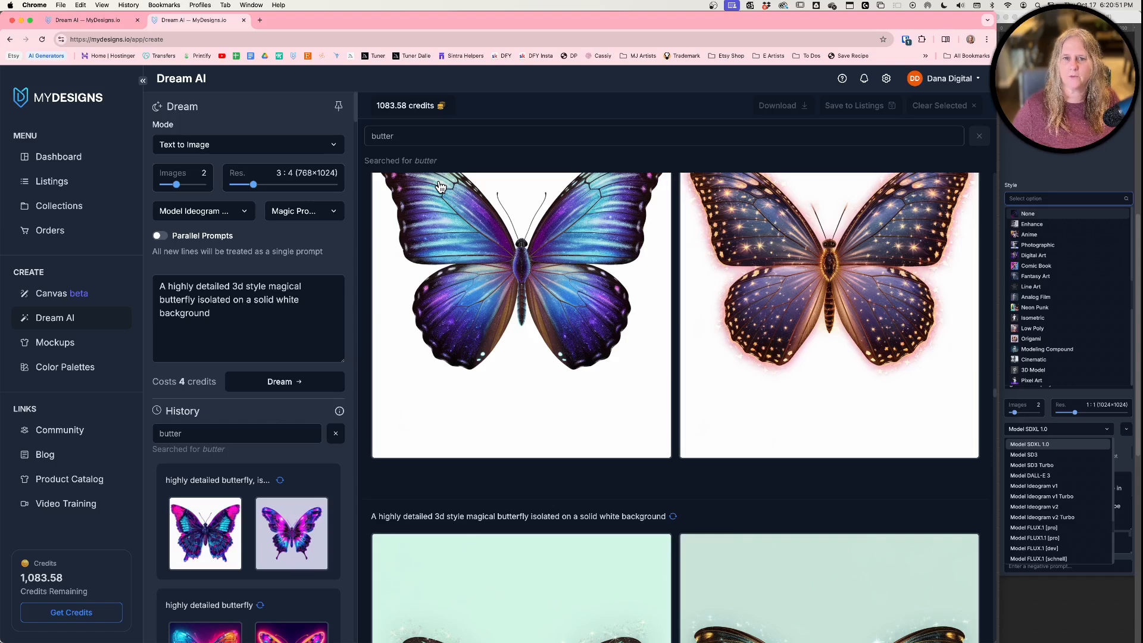
scroll(441, 186, "up", 2)
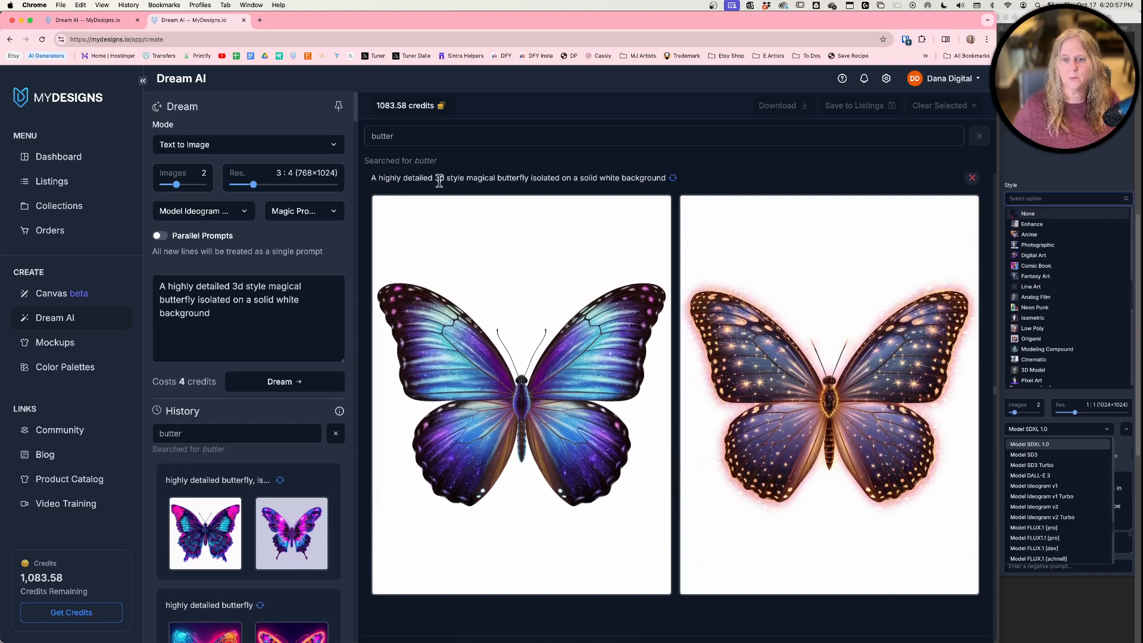
- Compare the FLUX.1 [pro] and FLUX1.1 [pro] pairs of the white-background butterfly prompt by reusing the settings of each
scroll(439, 183, "up", 6)
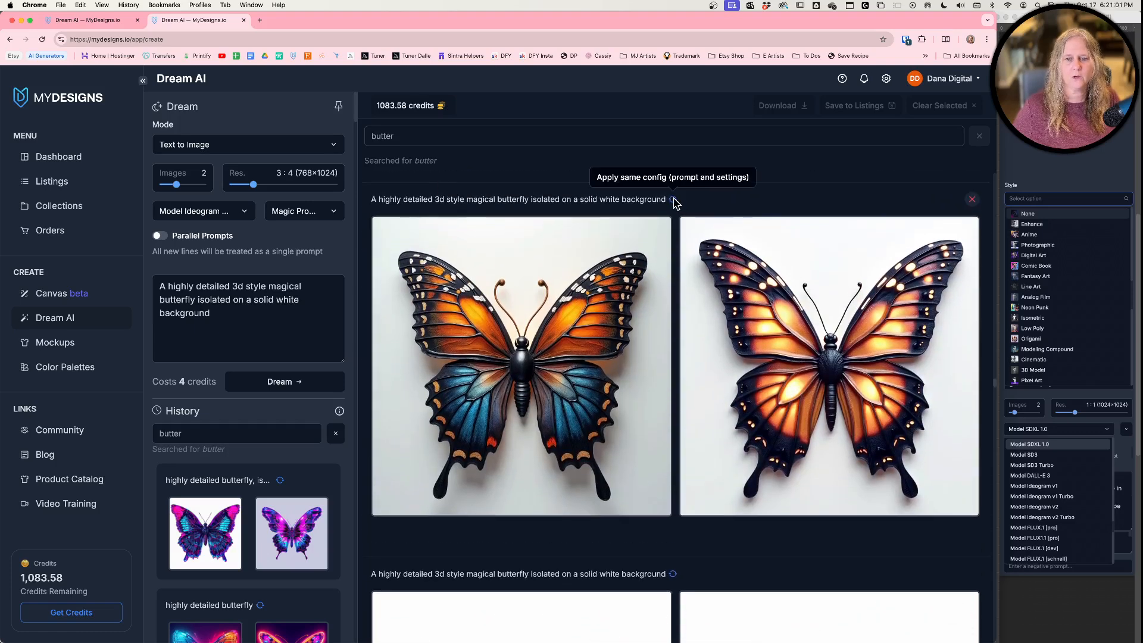
left_click(673, 199)
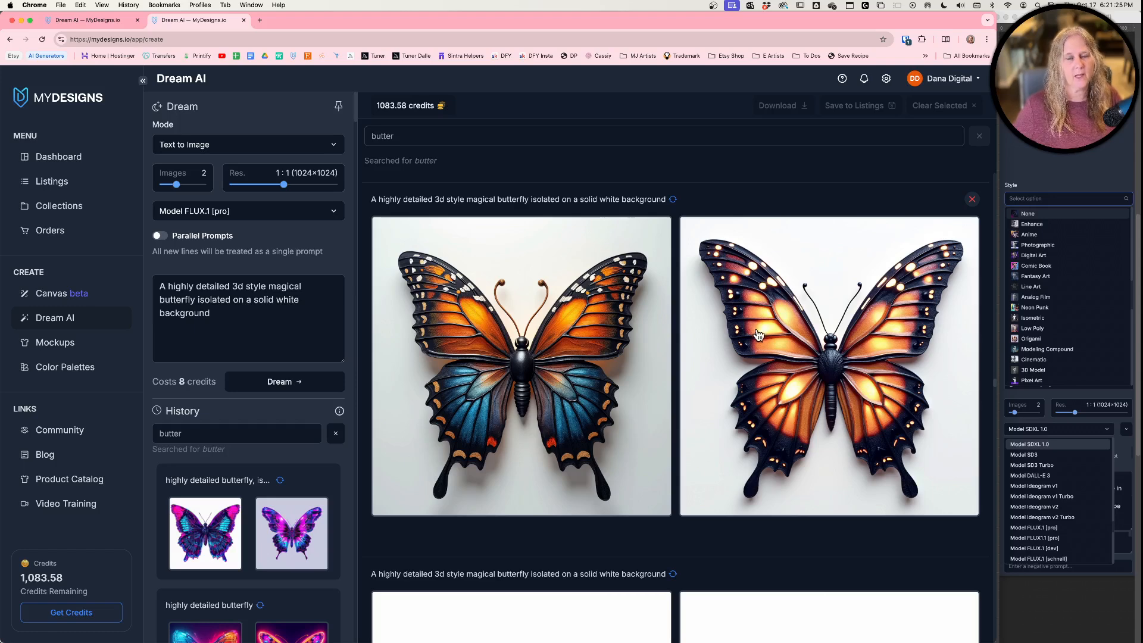
scroll(630, 397, "up", 5)
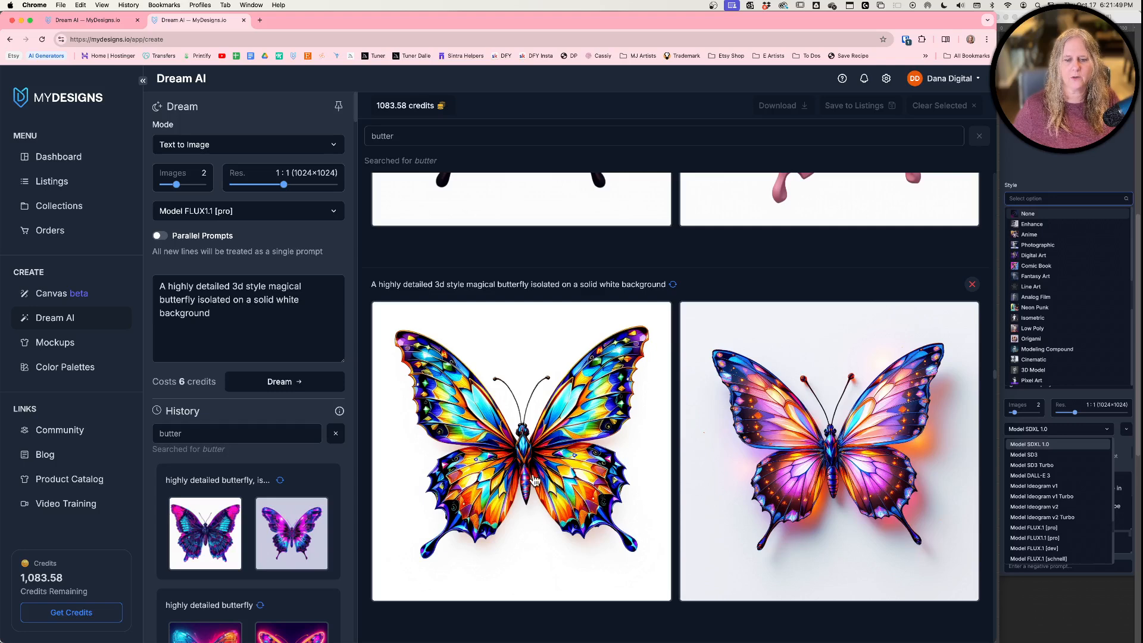
- Compare the FLUX.1 [dev] and FLUX.1 [schnell] pairs of the white-background butterfly prompt by reusing the settings of each
scroll(534, 476, "up", 3)
scroll(534, 474, "down", 3)
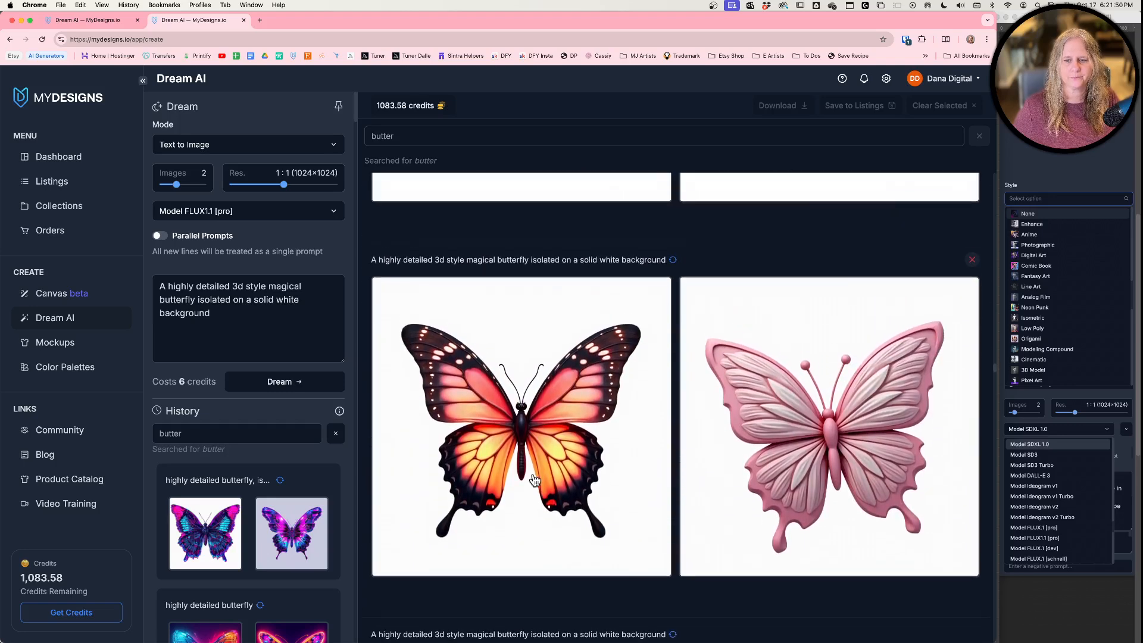
left_click(673, 264)
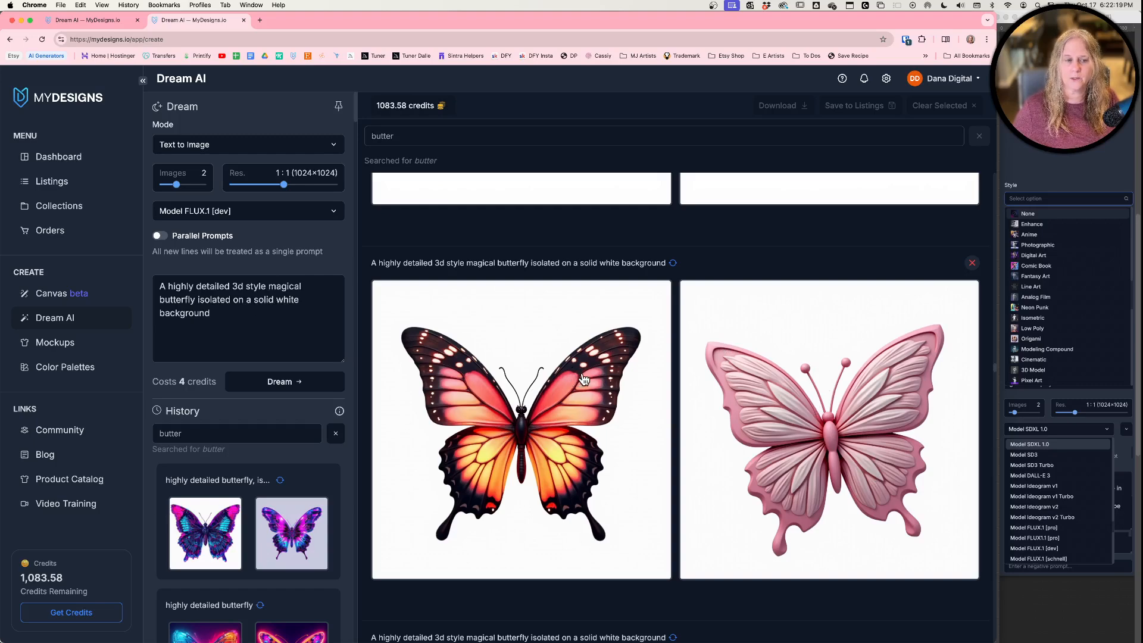
scroll(584, 379, "up", 1)
scroll(583, 379, "up", 1)
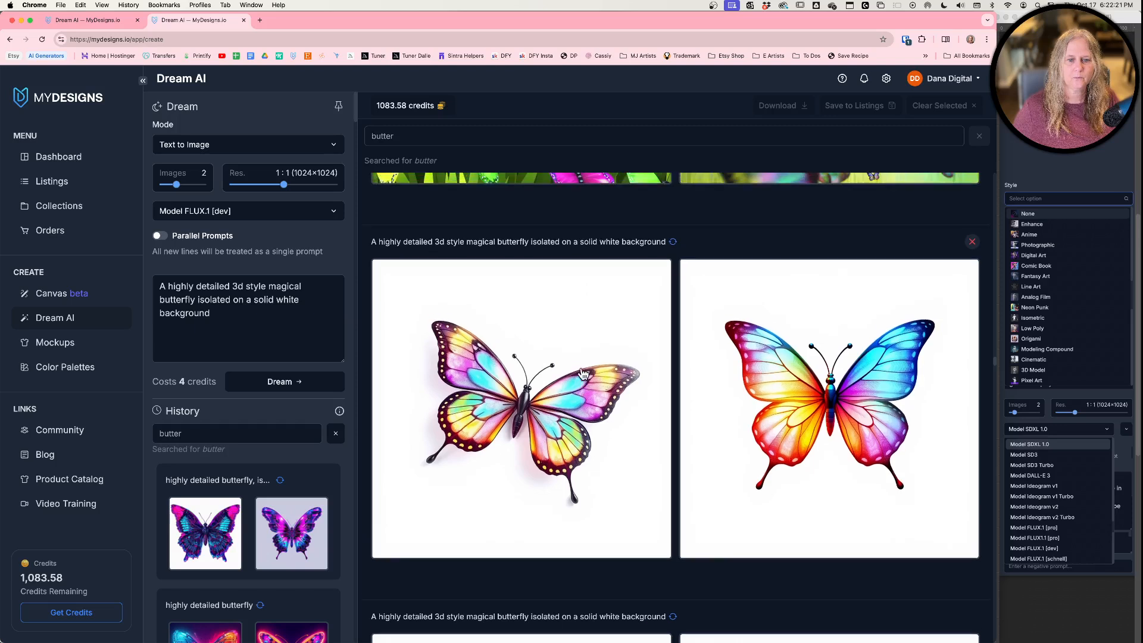
left_click(673, 243)
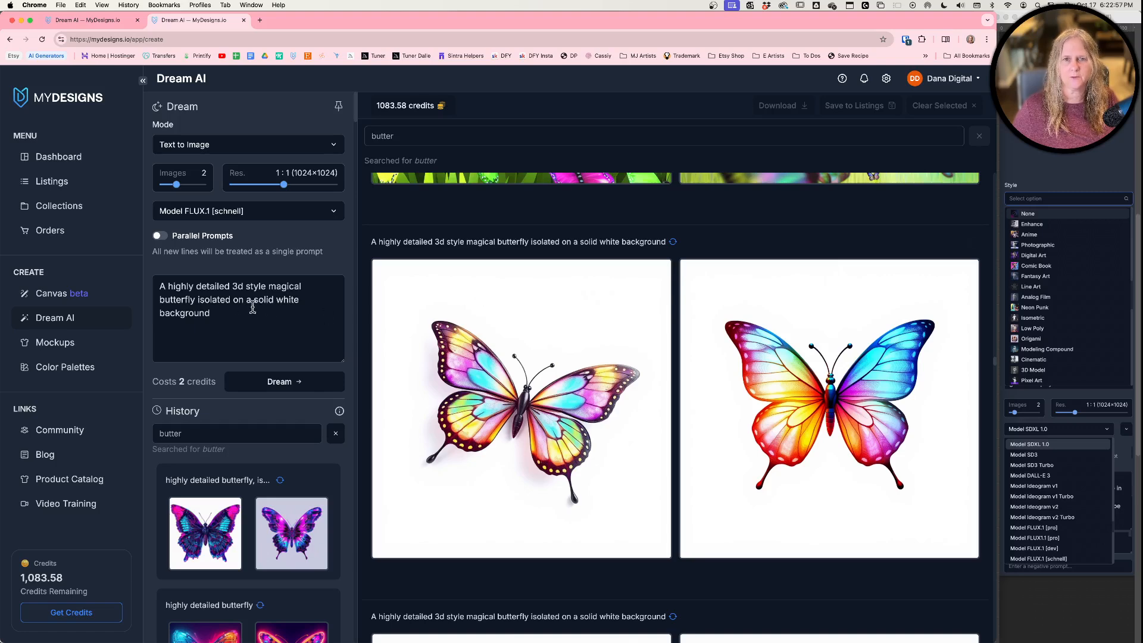
- Reuse the settings of the DALL-E 3 Natural grassy-field butterfly pair, and compare it with the neighbouring pair of the same prompt
scroll(468, 356, "up", 5)
scroll(468, 356, "up", 2)
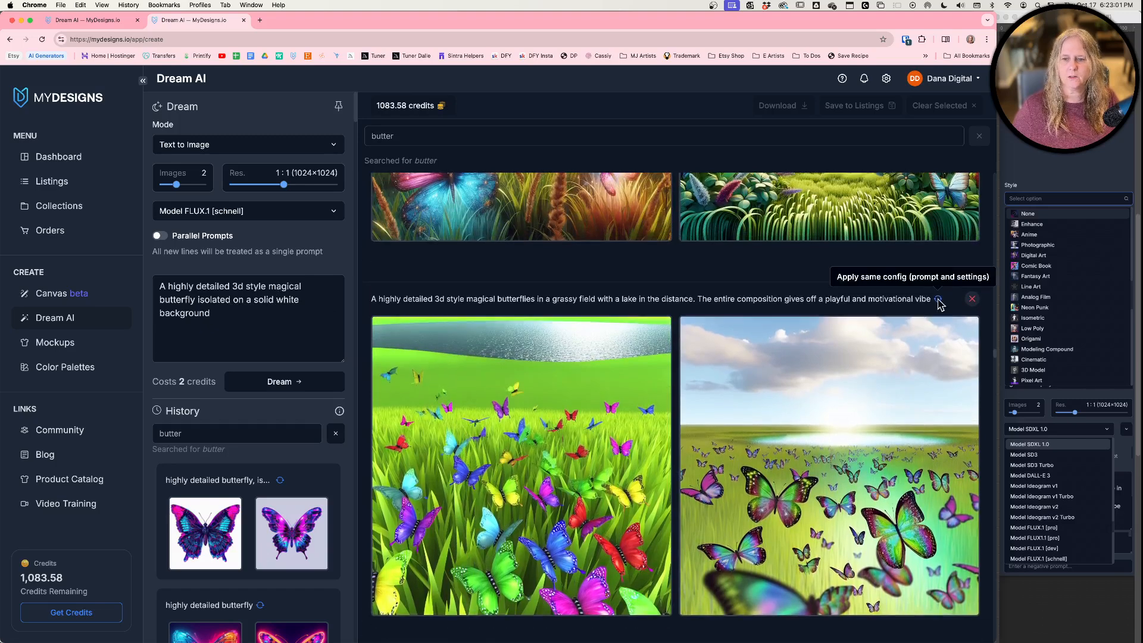
left_click(939, 300)
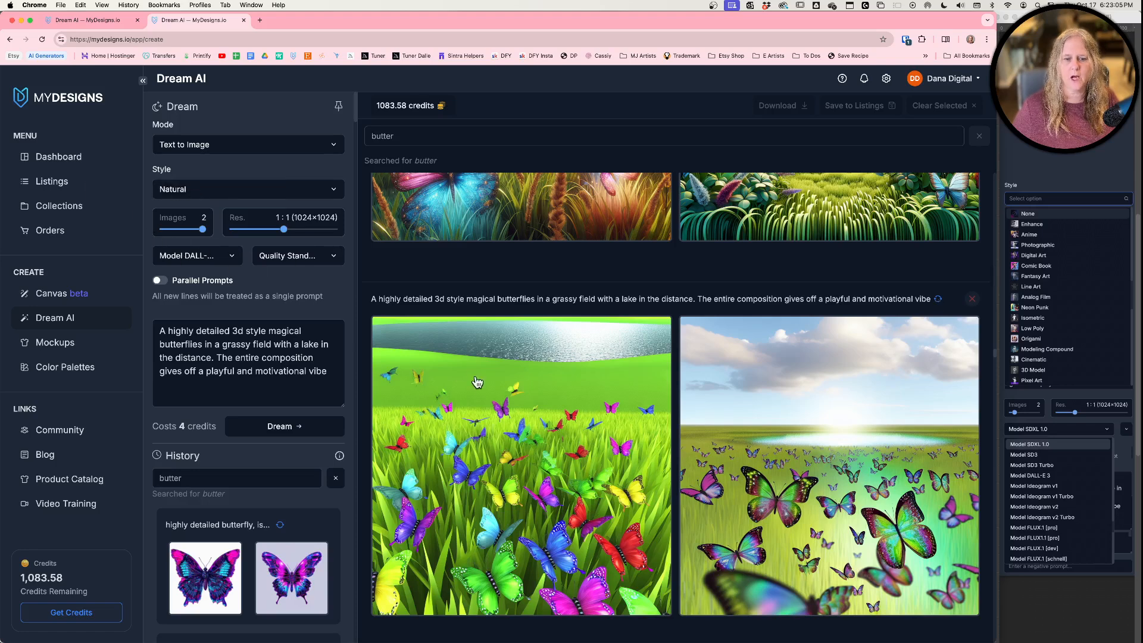
scroll(481, 383, "down", 1)
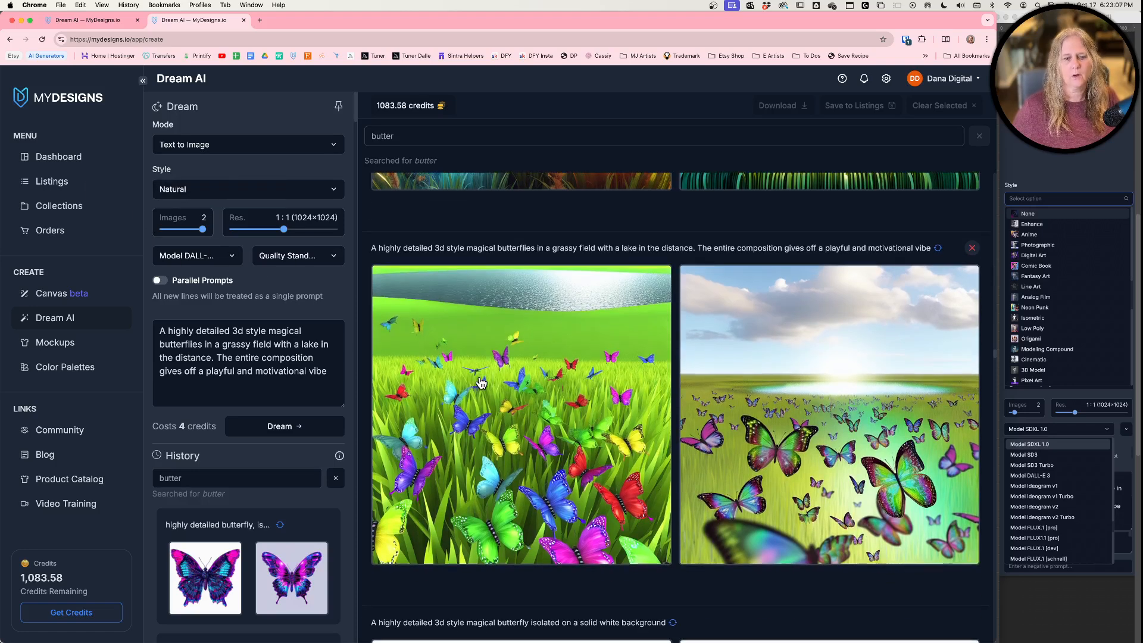
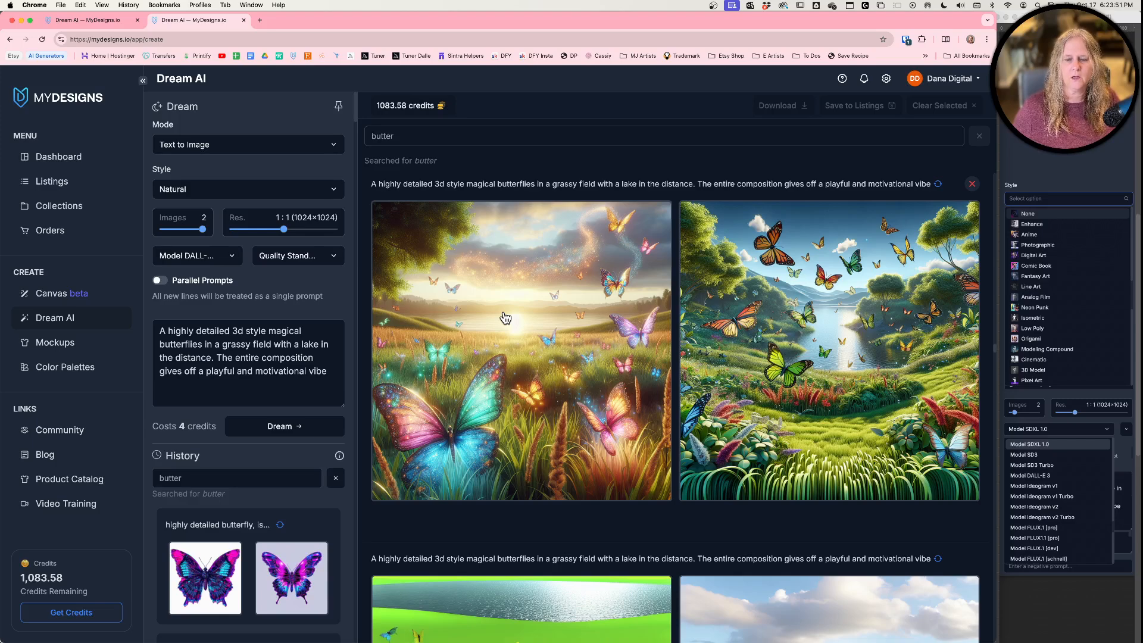
scroll(506, 318, "down", 1)
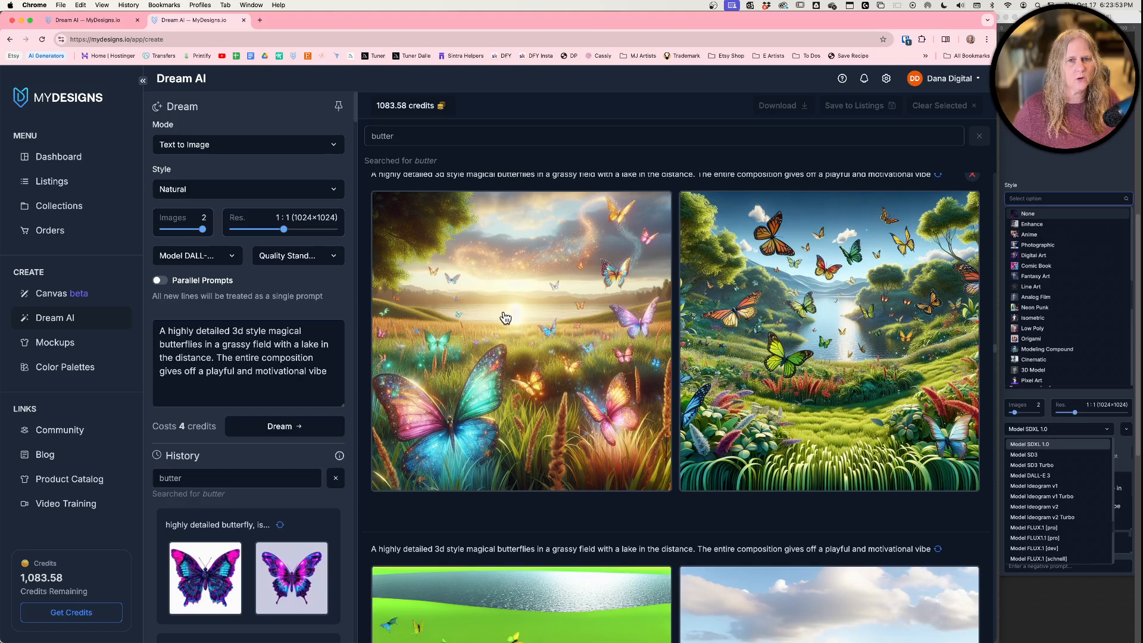
- Reuse the DALL-E 3 Natural settings of the "cartoon graphic" grassy-field butterfly pair, and compare it with the other cartoon graphic pair
scroll(506, 319, "up", 7)
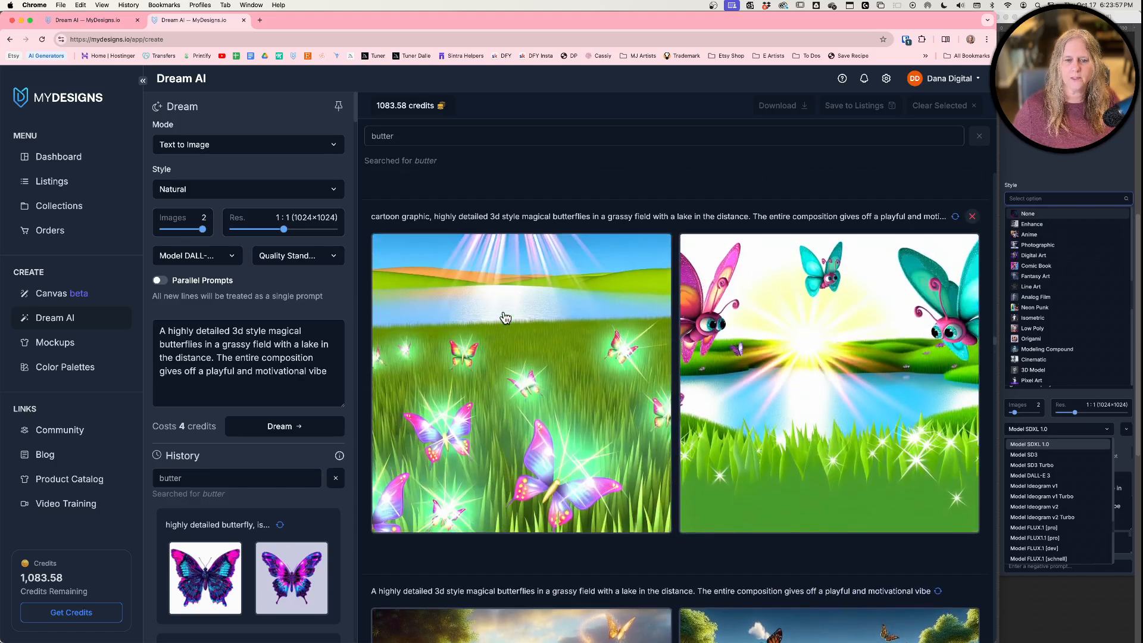
left_click(956, 217)
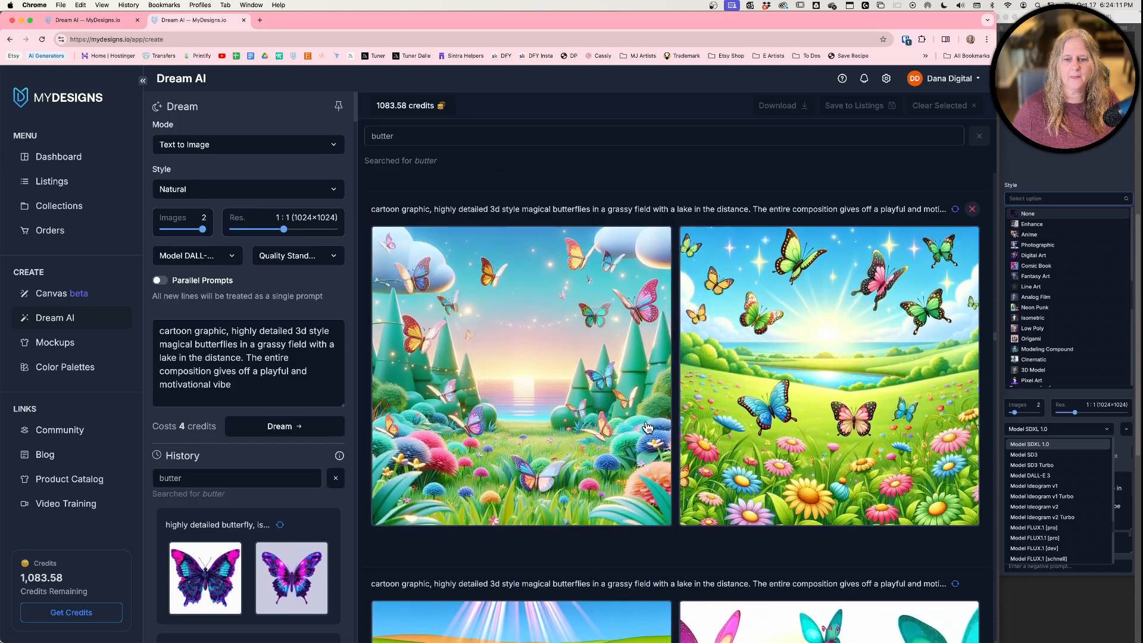
scroll(750, 416, "down", 3)
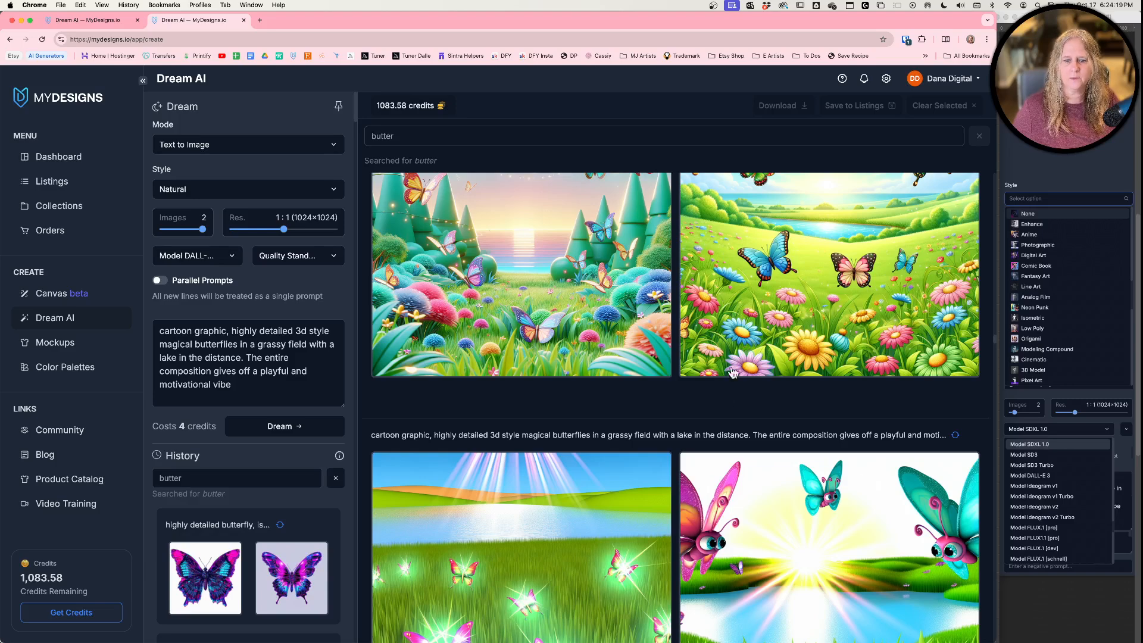
scroll(720, 435, "down", 2)
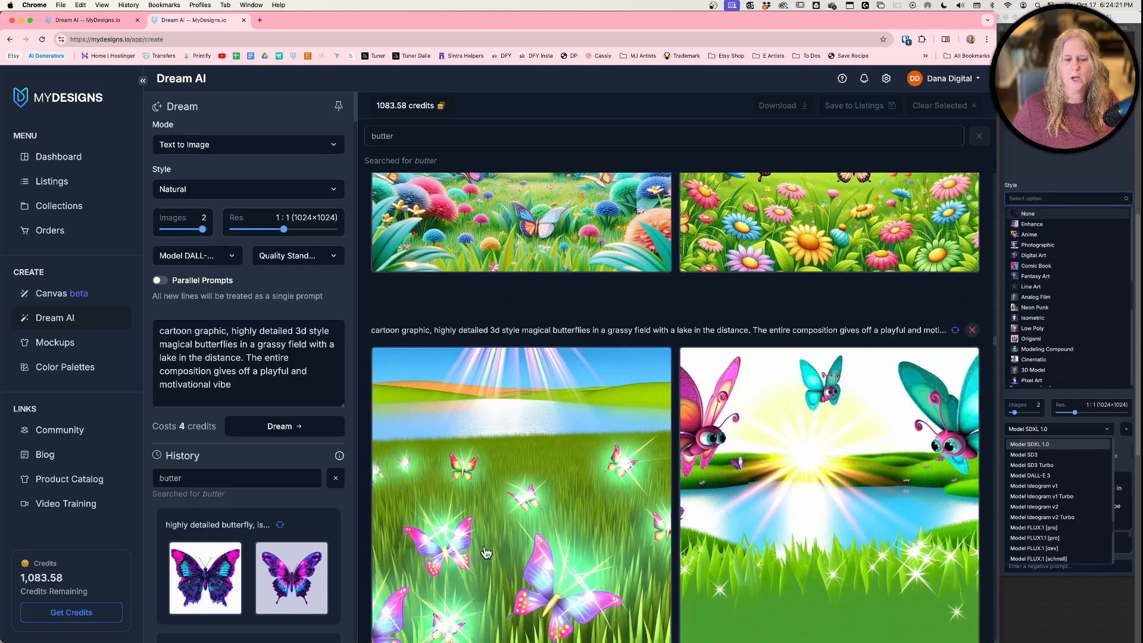
scroll(566, 503, "up", 5)
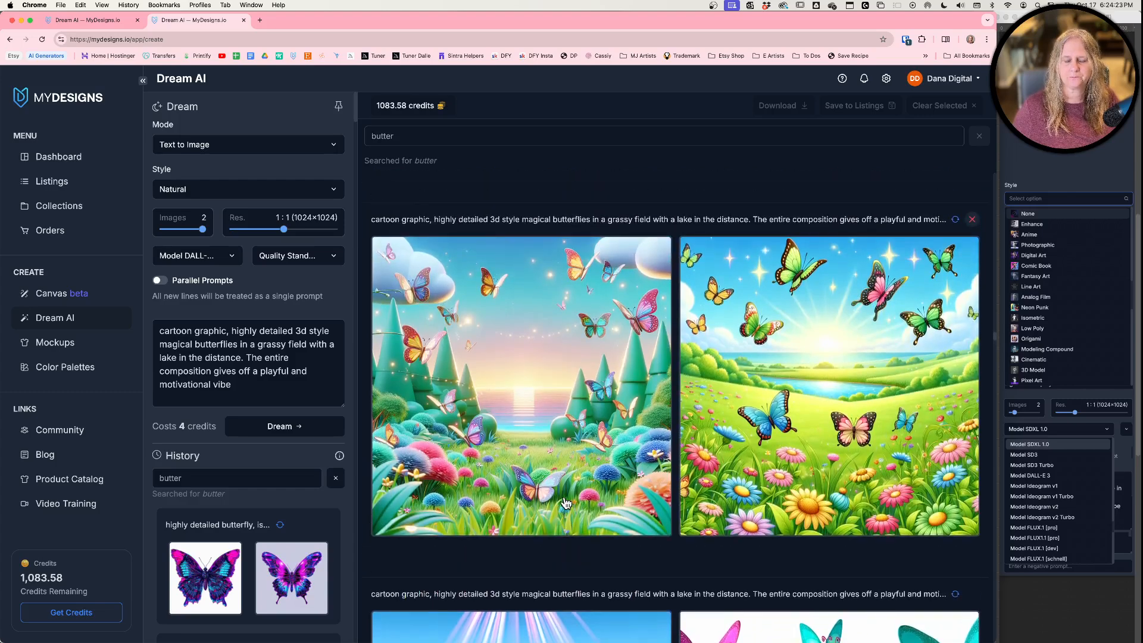
- Reuse the settings of the DALL-E 3 Vivid "cartoon graphic" butterfly pair, and those of the SD3 None-style grassy-field butterfly pair
left_click(956, 219)
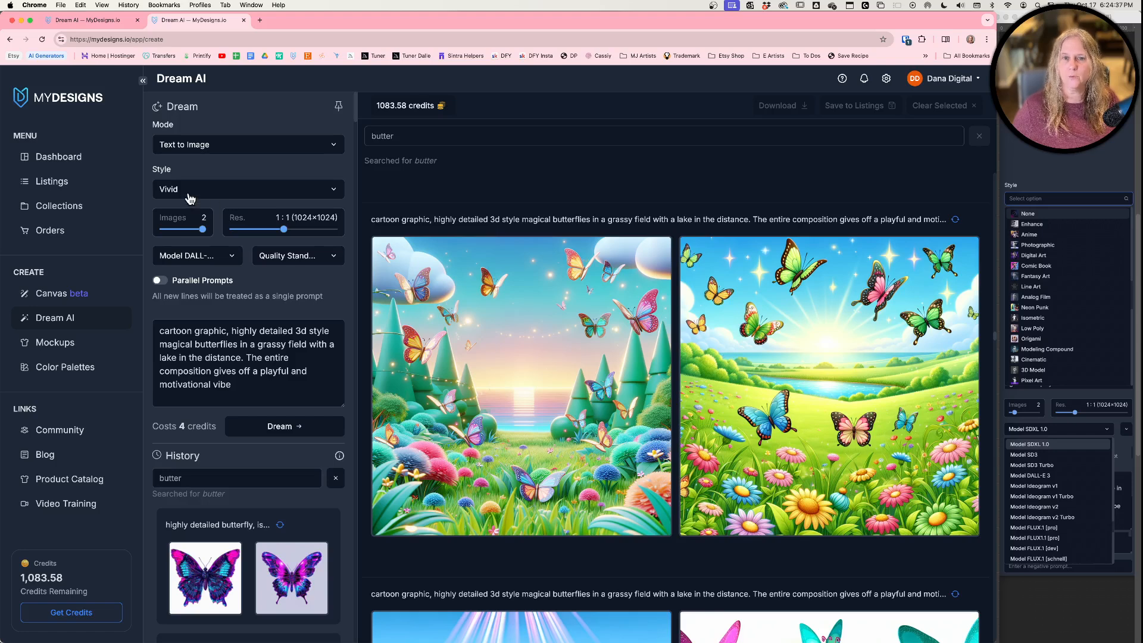
scroll(597, 331, "up", 4)
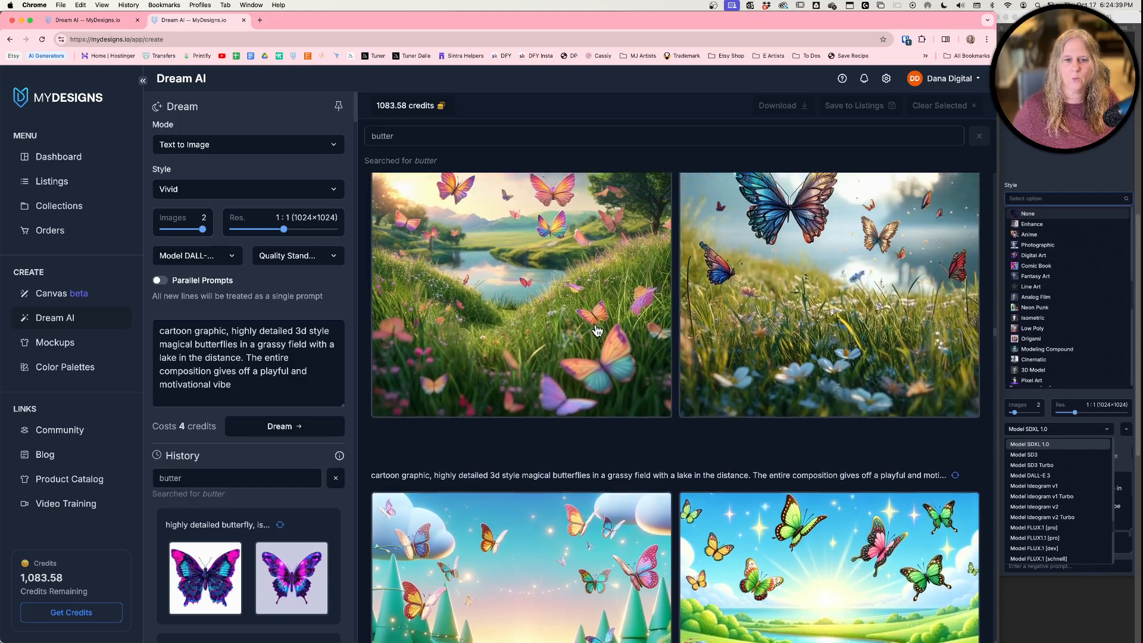
scroll(598, 331, "up", 3)
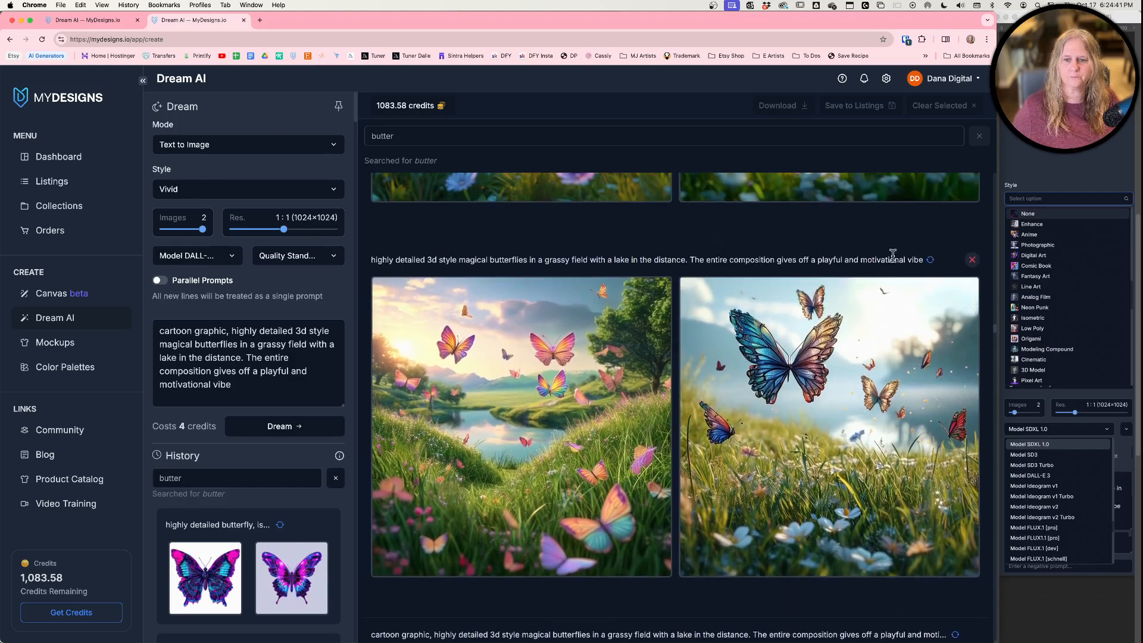
left_click(931, 261)
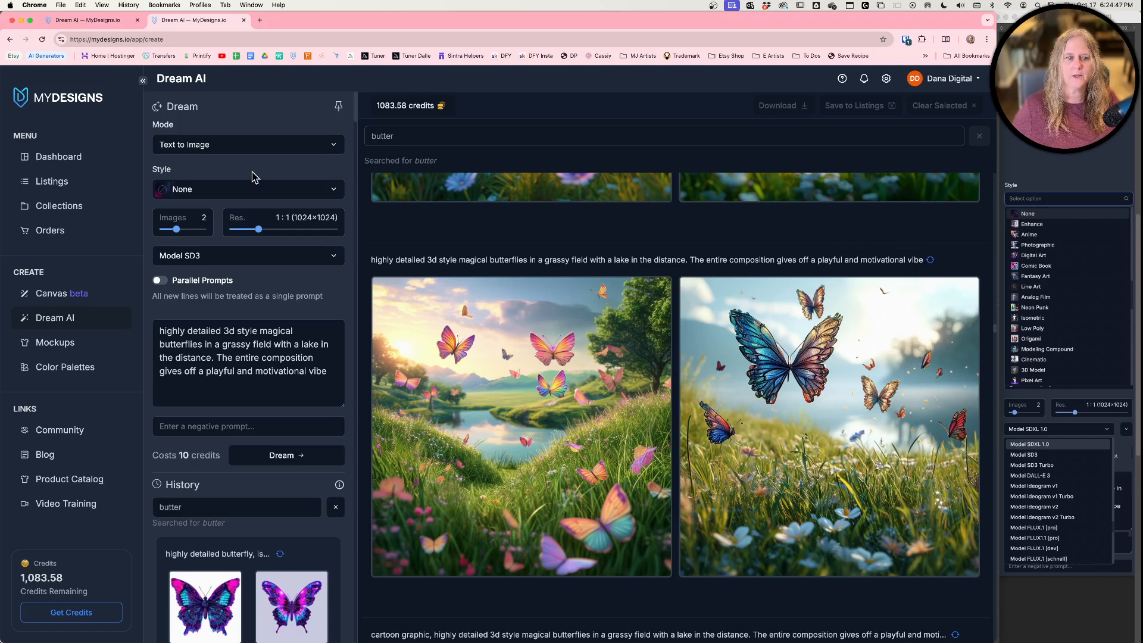
- Reuse the SD3 Enhance settings of the grassy-field blue butterfly pair, and compare it with the None-style pair of the same prompt
scroll(557, 348, "up", 4)
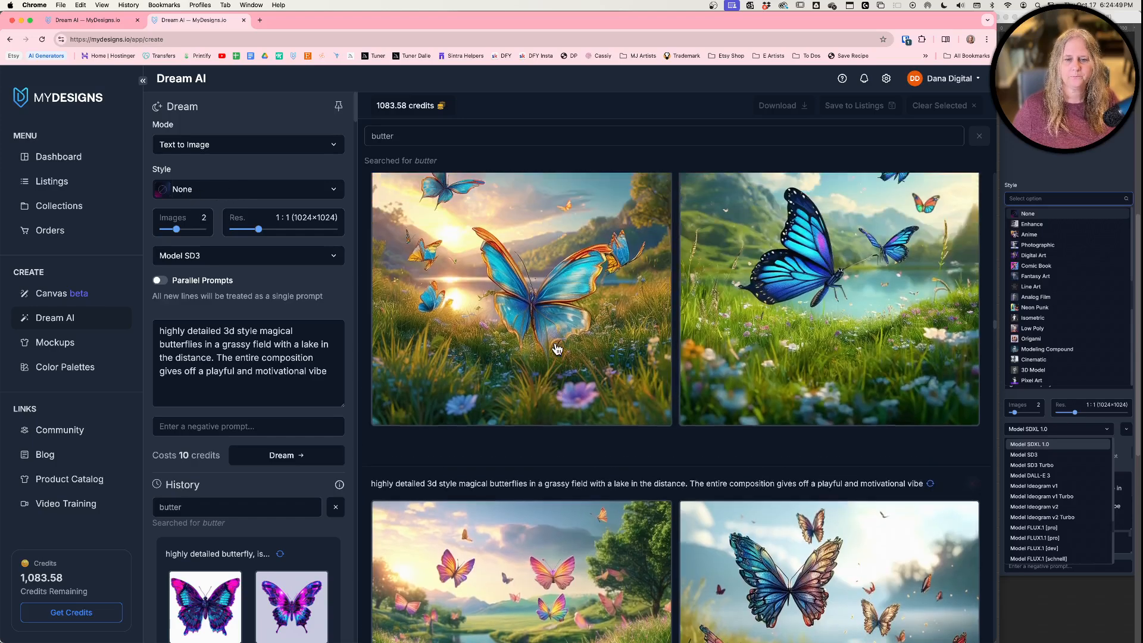
scroll(557, 348, "up", 2)
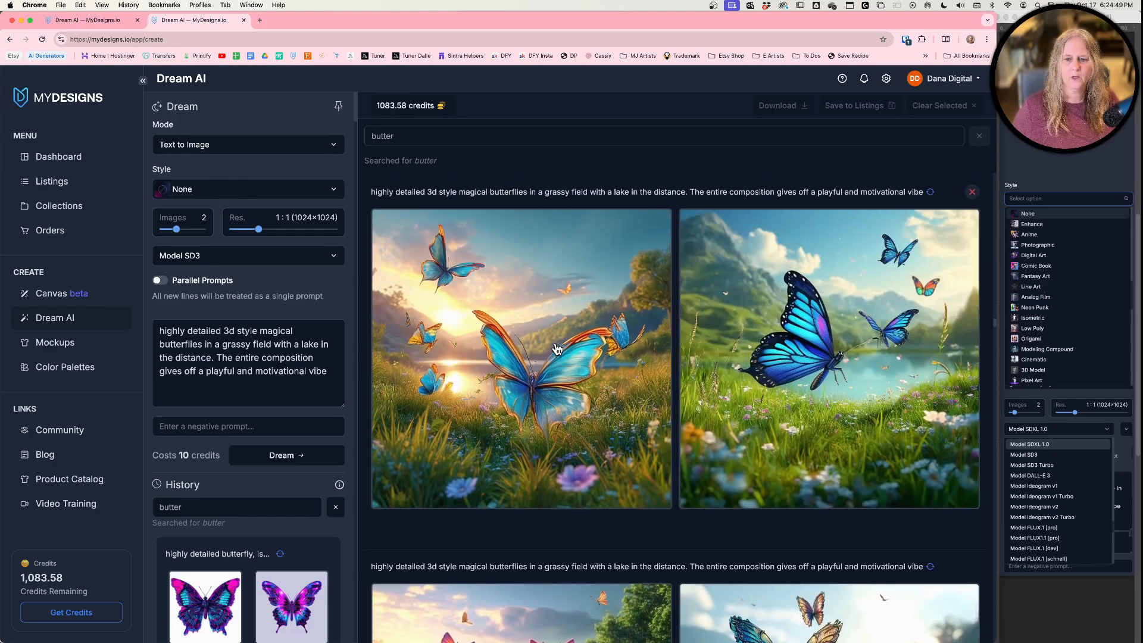
left_click(929, 193)
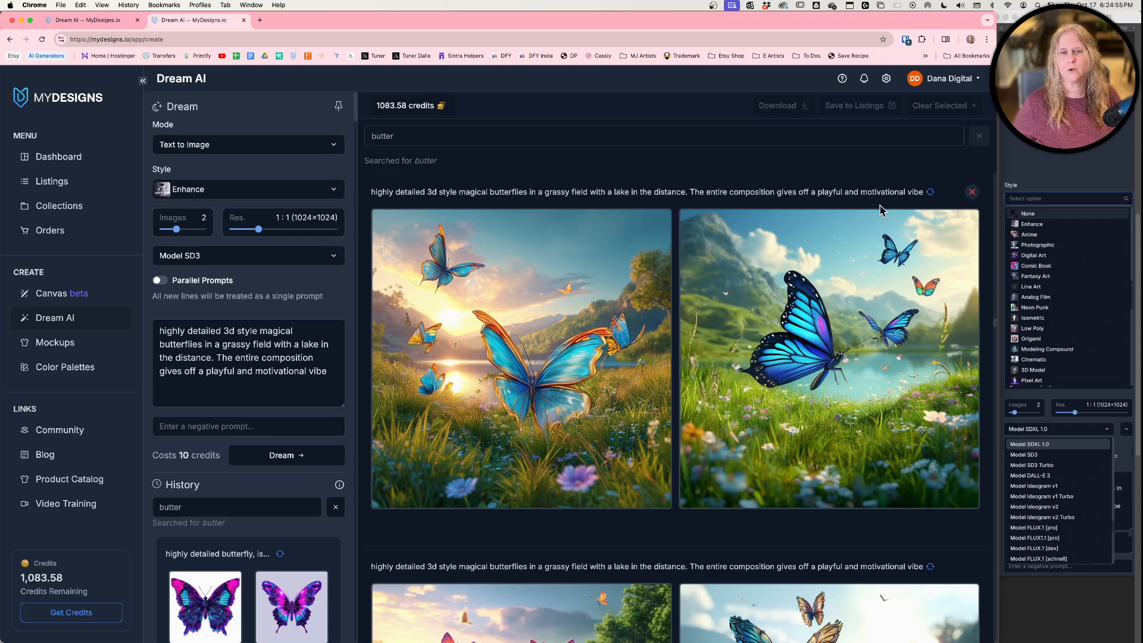
scroll(881, 209, "down", 5)
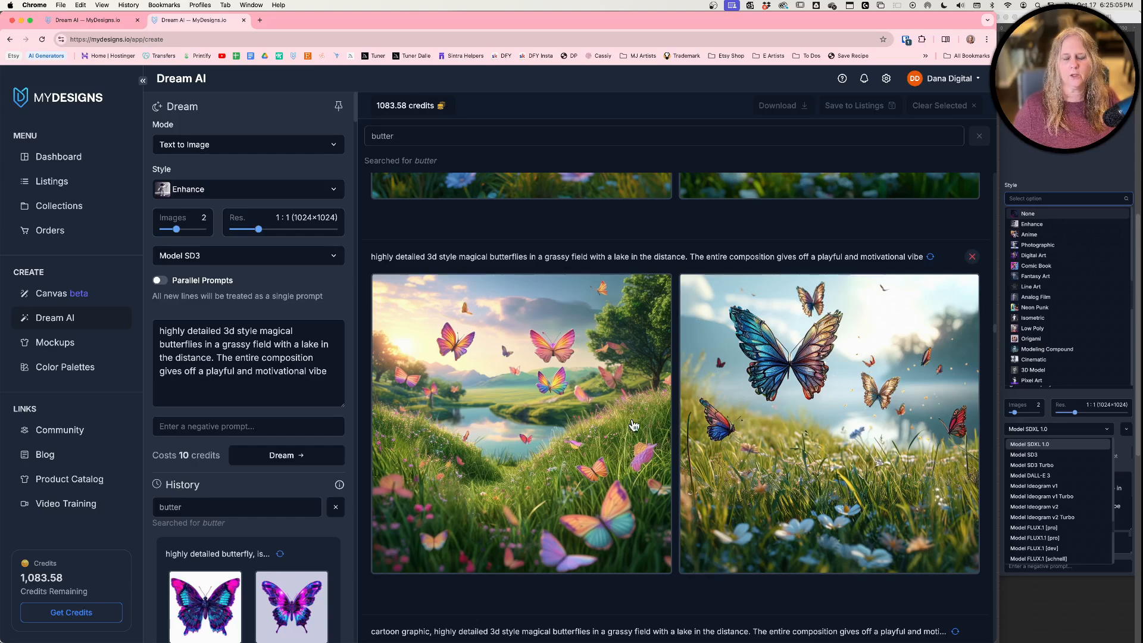
scroll(728, 348, "up", 5)
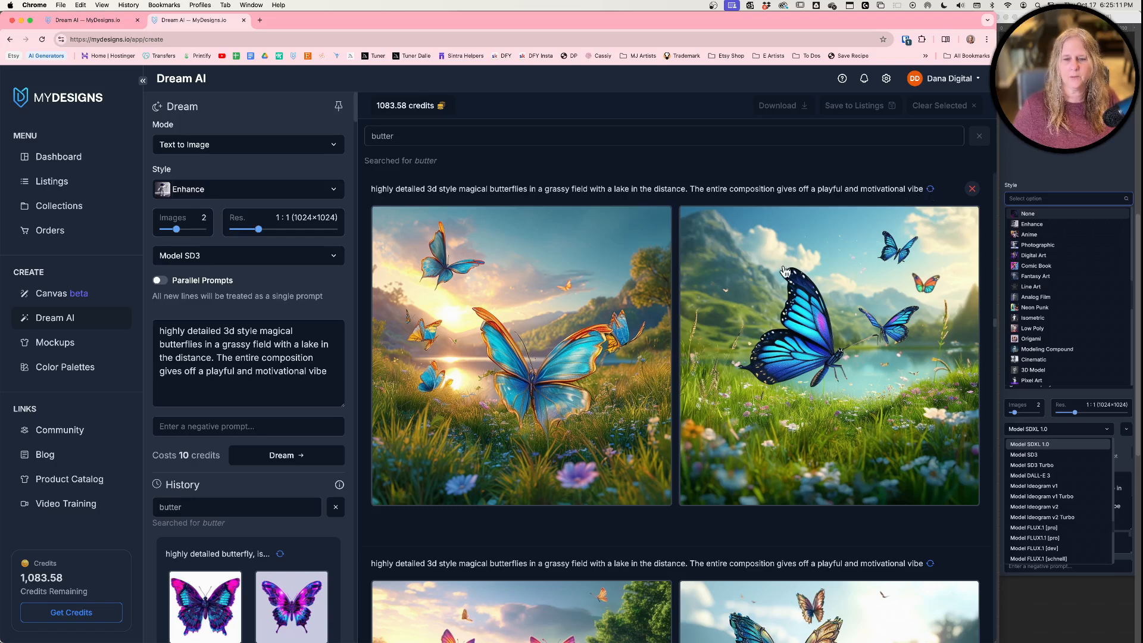
scroll(569, 348, "down", 3)
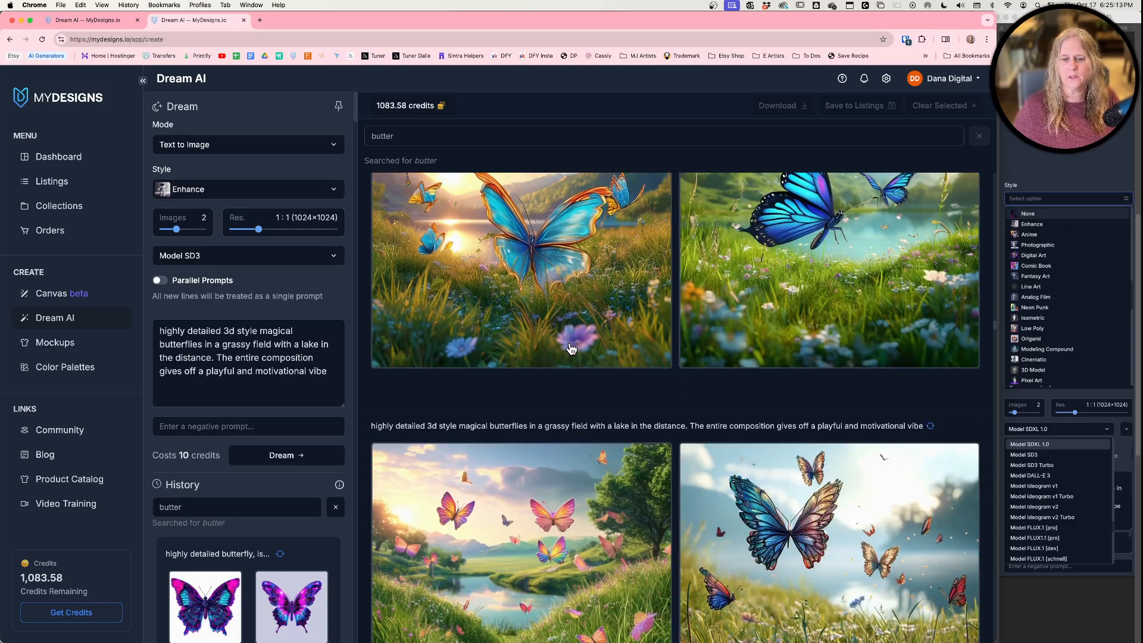
scroll(570, 348, "up", 3)
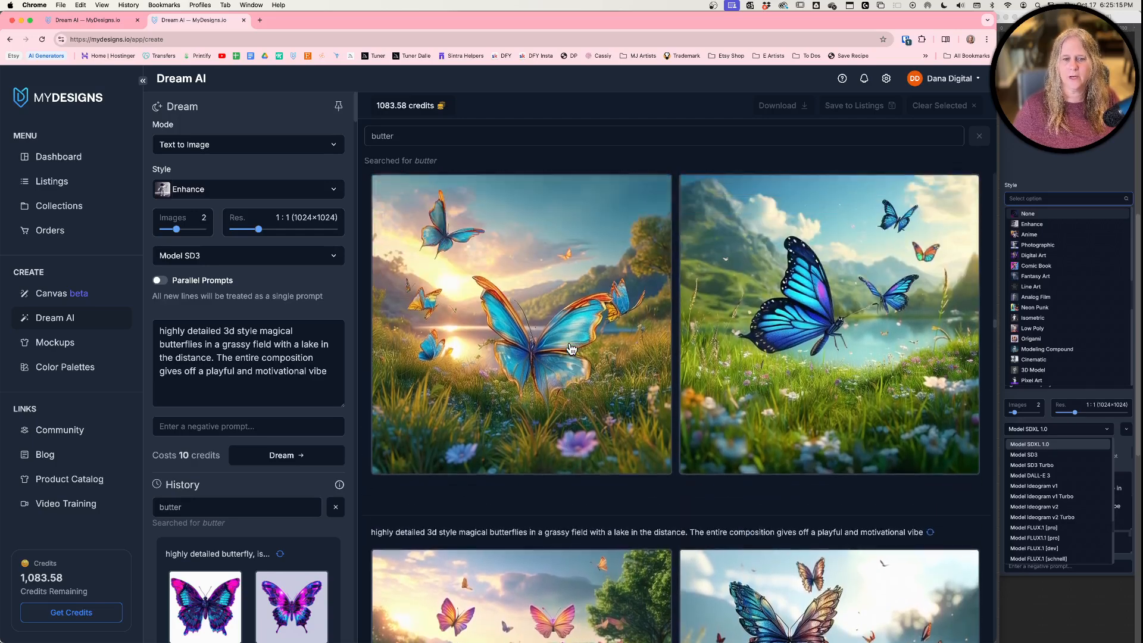
- Compare the SD3 Anime and Photographic pairs of the grassy-field butterfly prompt by reusing the settings of each
scroll(570, 348, "up", 5)
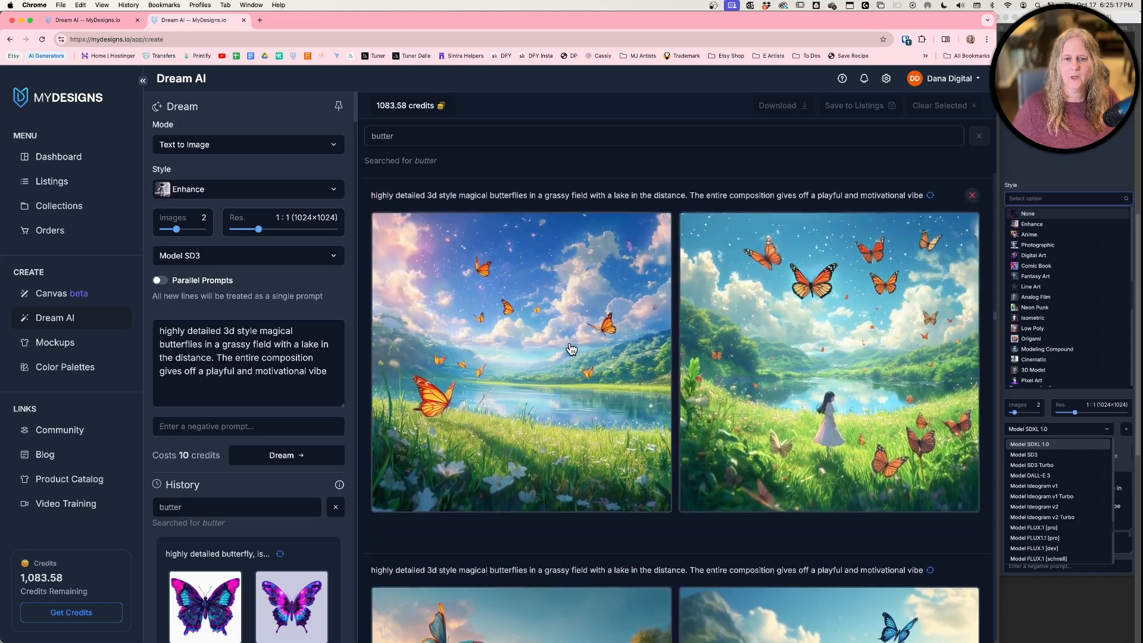
left_click(930, 196)
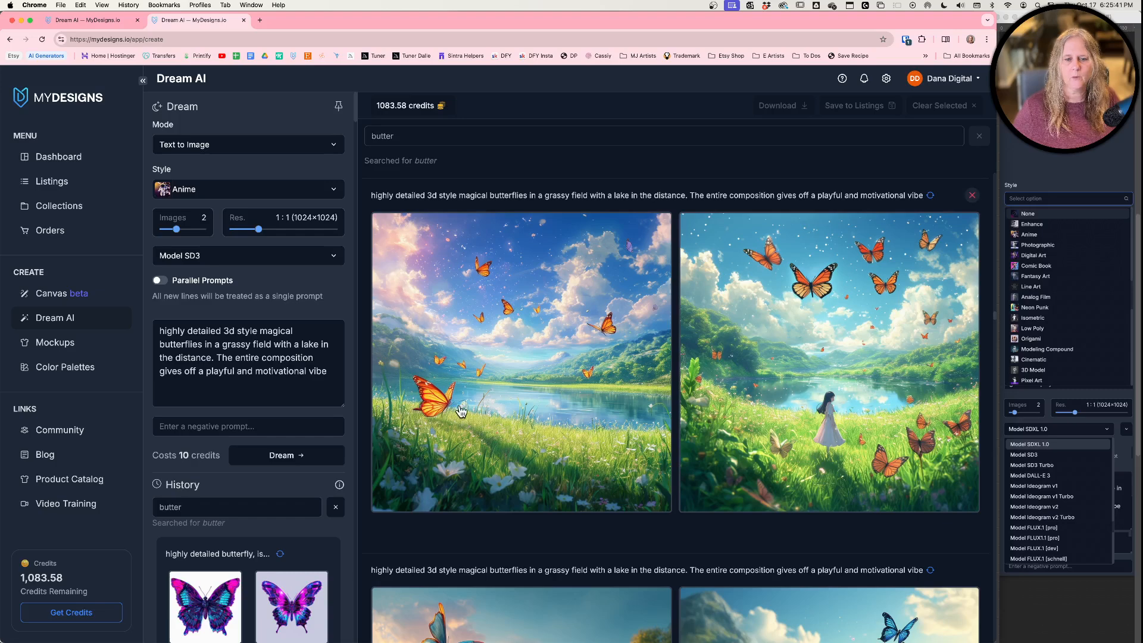
scroll(562, 408, "up", 1)
scroll(562, 408, "up", 10)
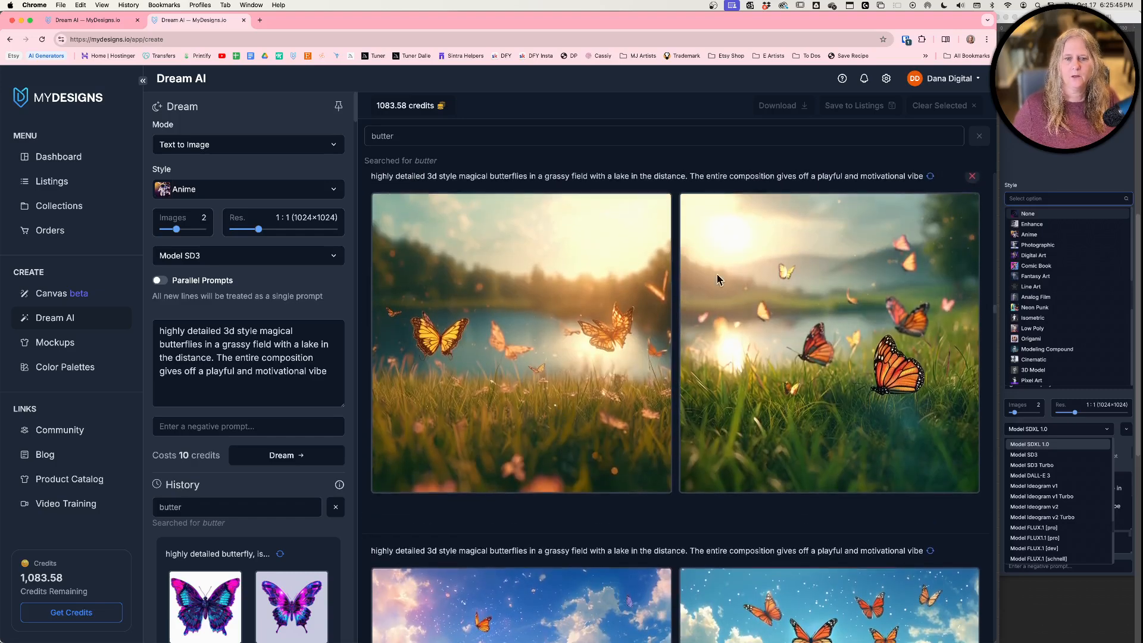
left_click(931, 177)
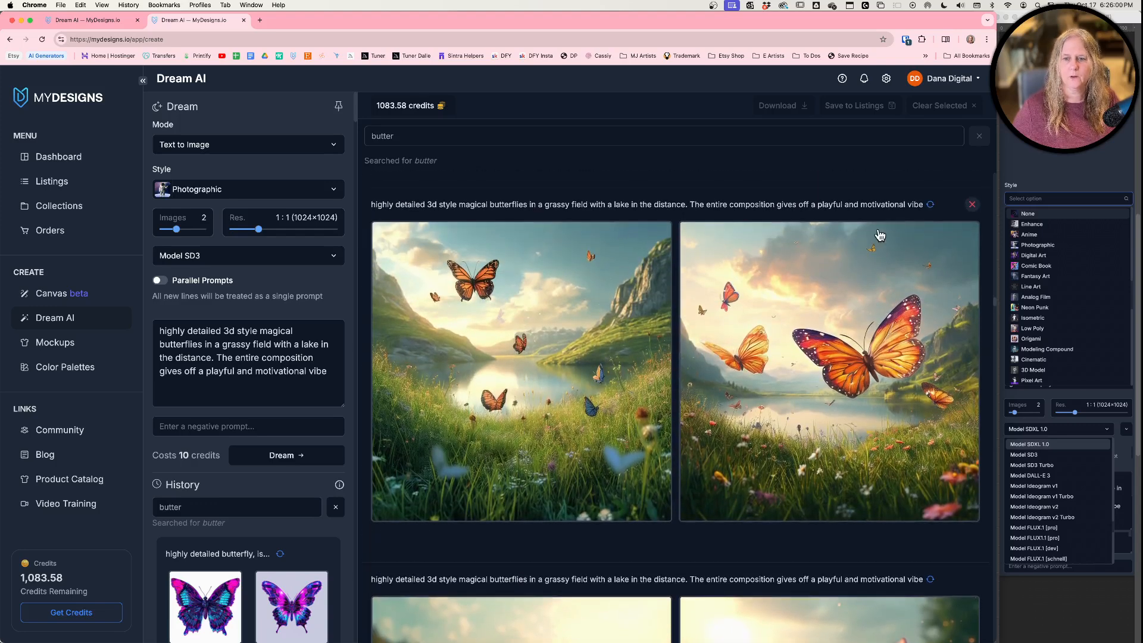
- Reuse the SD3 Digital Art settings of the grassy-field butterfly pair, and look through the available styles without changing the selection
left_click(932, 206)
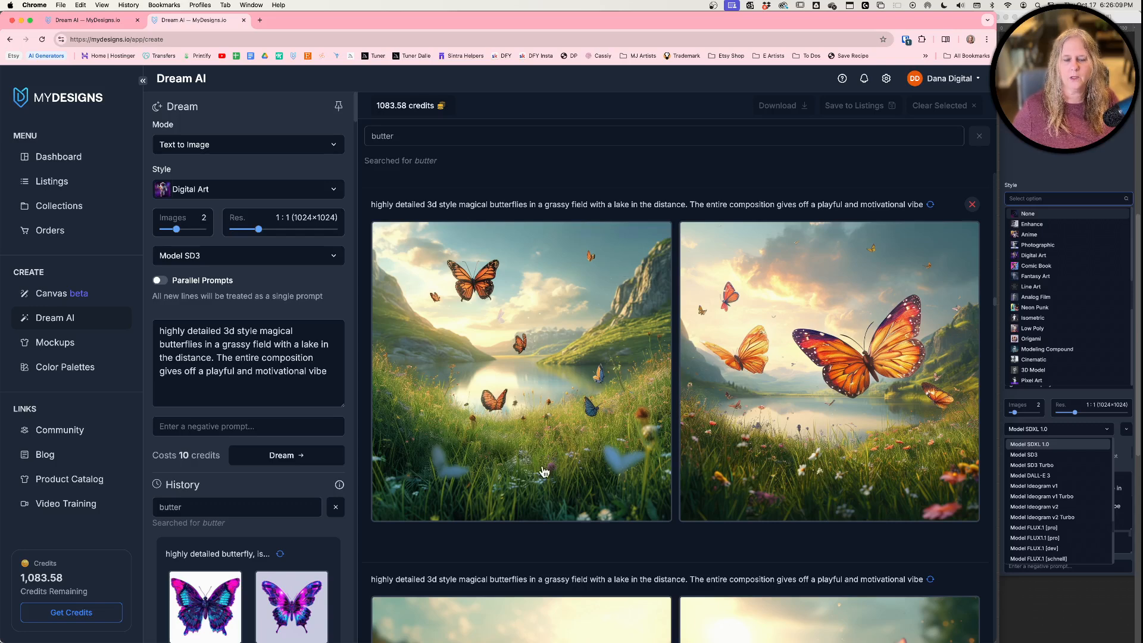
left_click(217, 189)
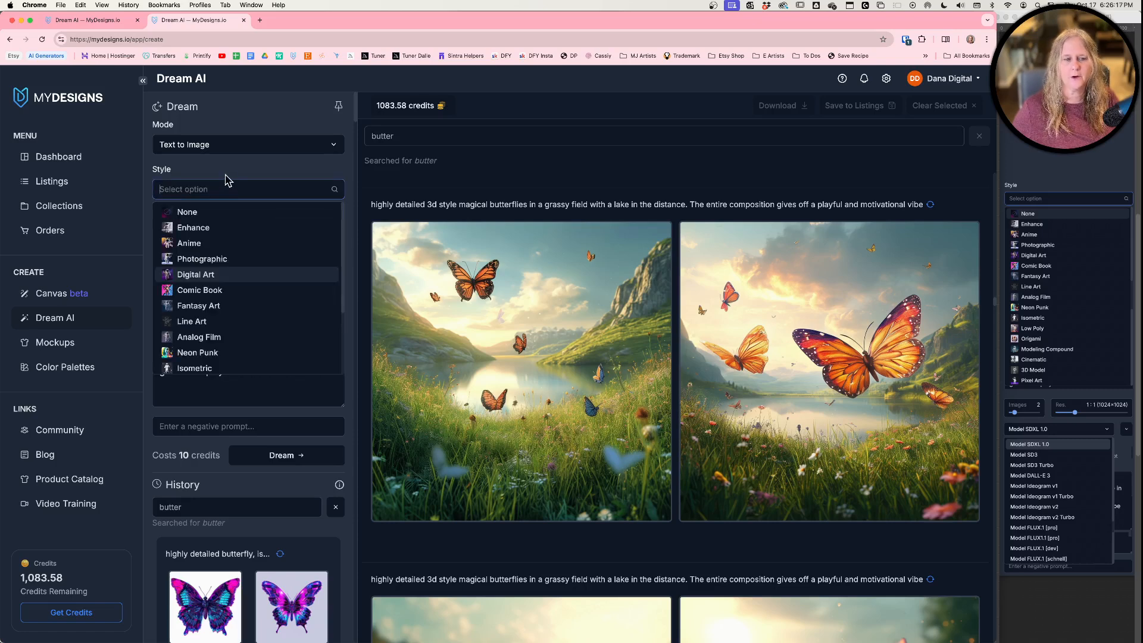
left_click(262, 194)
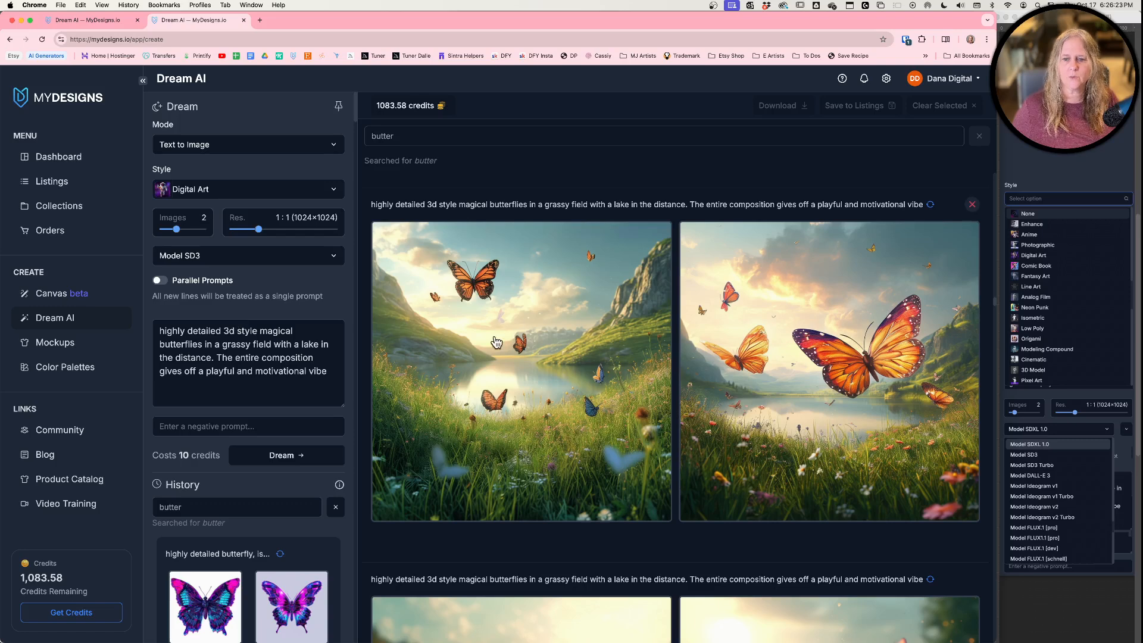
- Compare the SD3 Comic Book and Fantasy Art pairs of the grassy-field butterfly prompt by reusing the settings of each
scroll(496, 343, "up", 6)
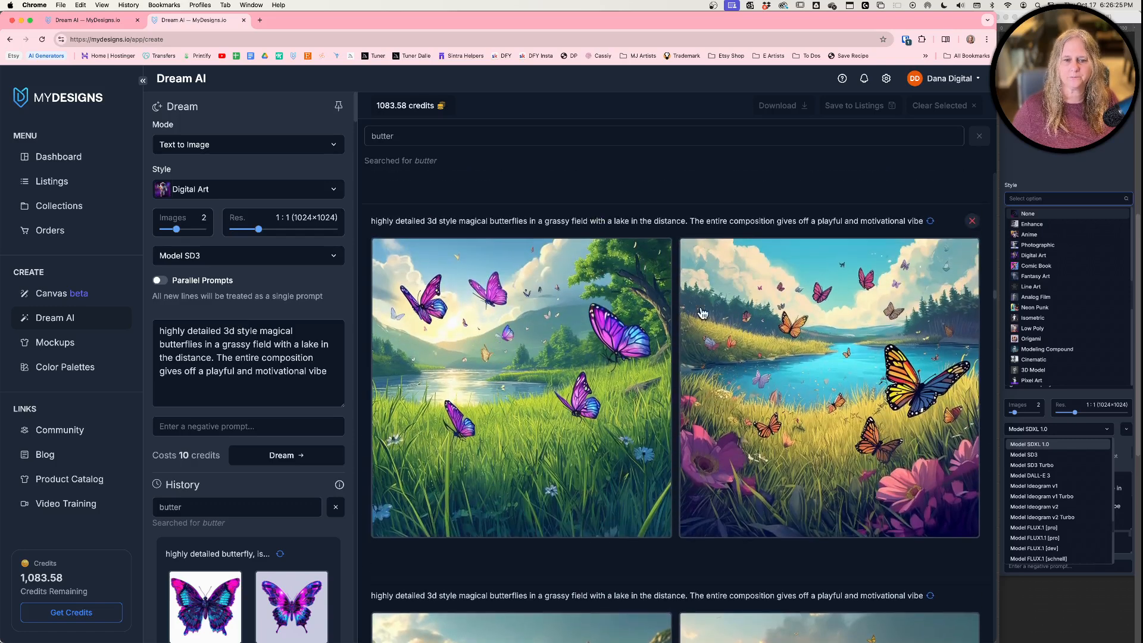
left_click(931, 221)
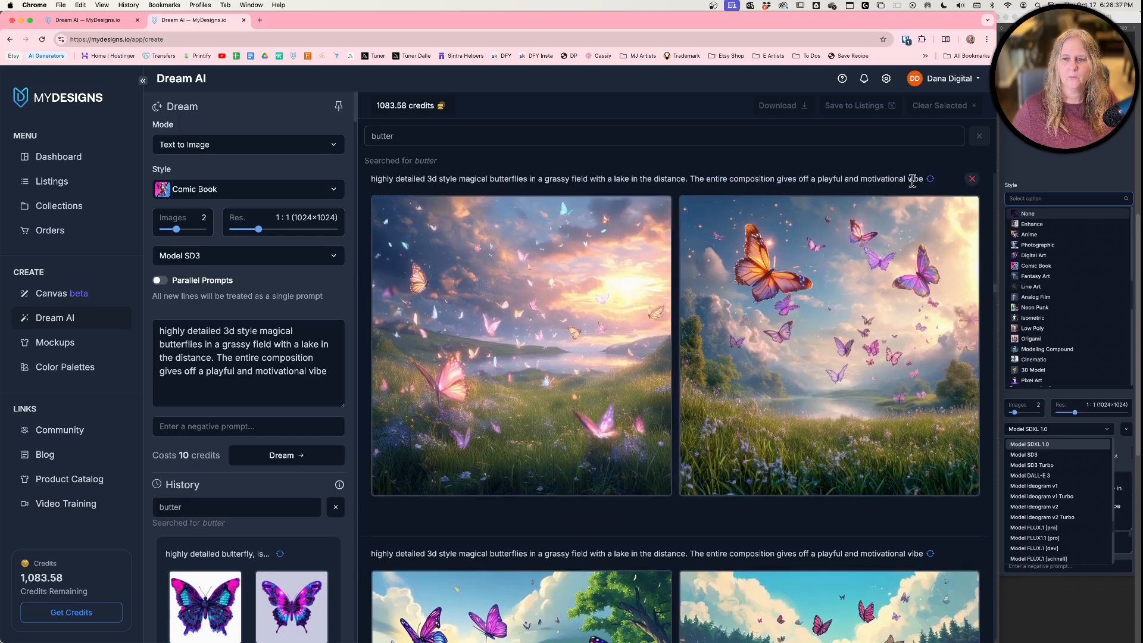
left_click(931, 179)
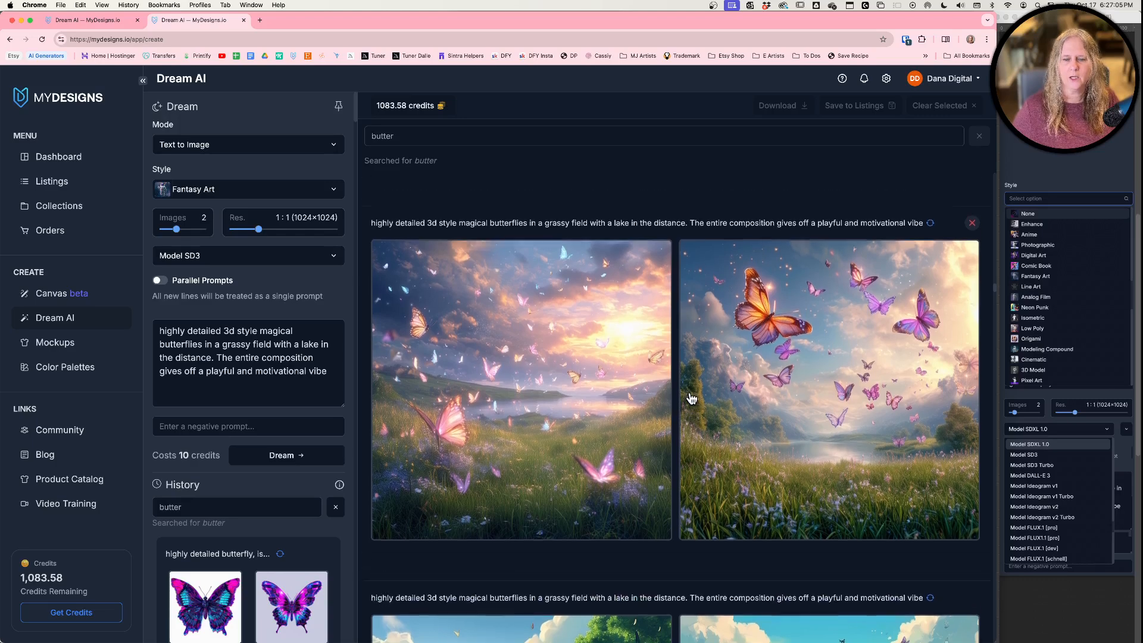
- Reuse the SD3 Line Art settings of the black-and-white butterfly pair, and set the resolution to 4:5 (896×1152)
scroll(691, 398, "up", 8)
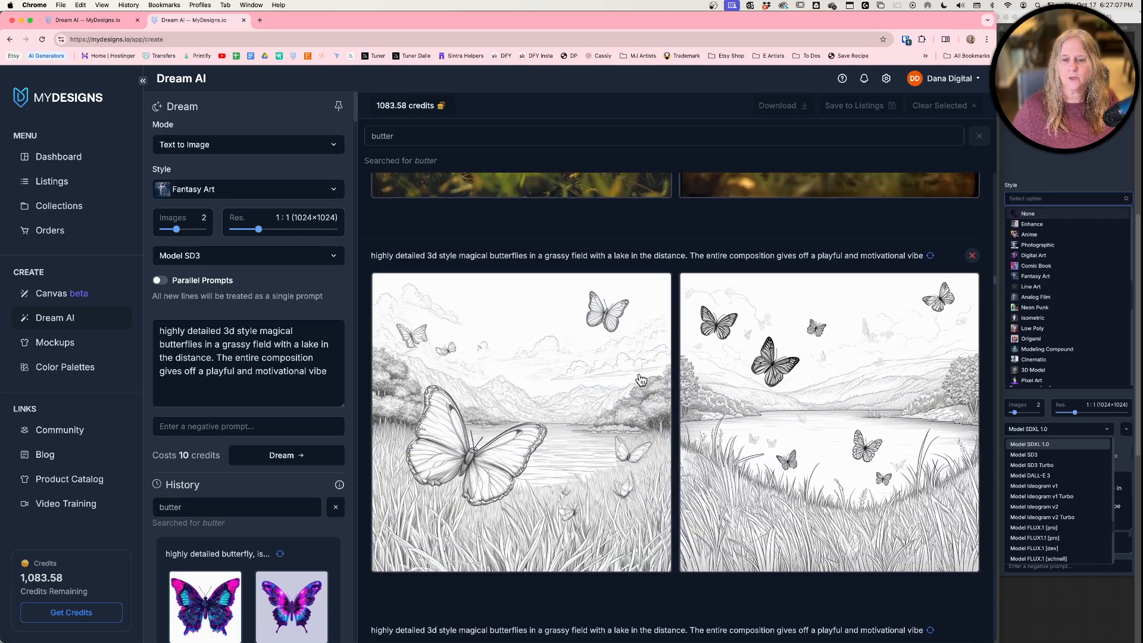
left_click(931, 256)
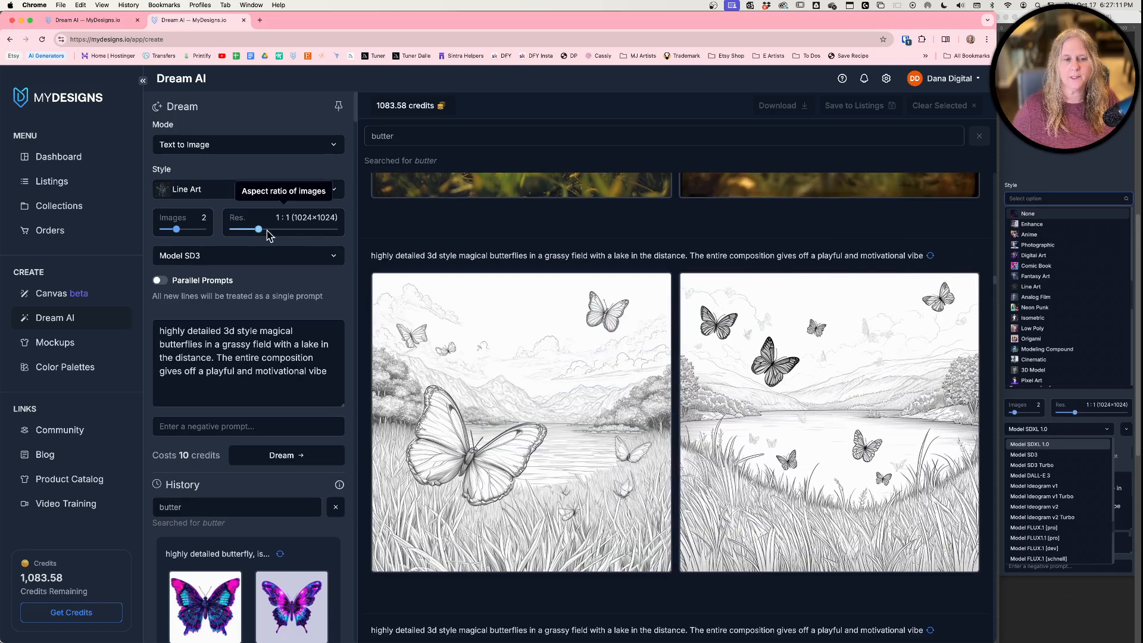
left_click_drag(253, 234, 296, 234)
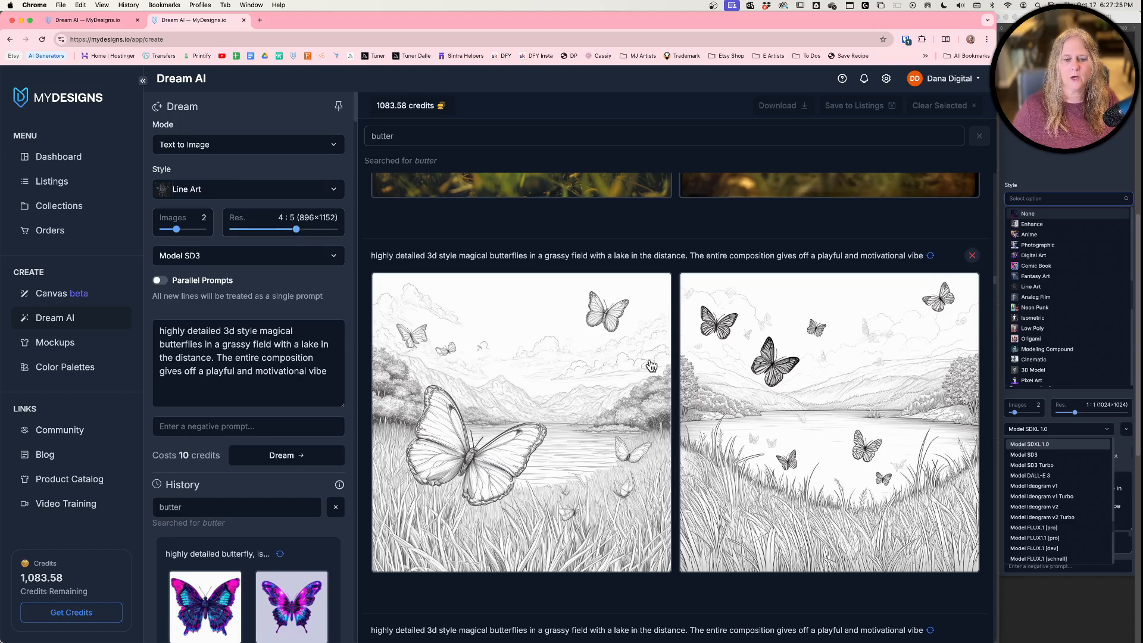
- Compare the SD3 Analog Film and Neon Punk pairs of the grassy-field butterfly prompt by reusing the settings of each
scroll(653, 366, "up", 2)
scroll(653, 366, "up", 7)
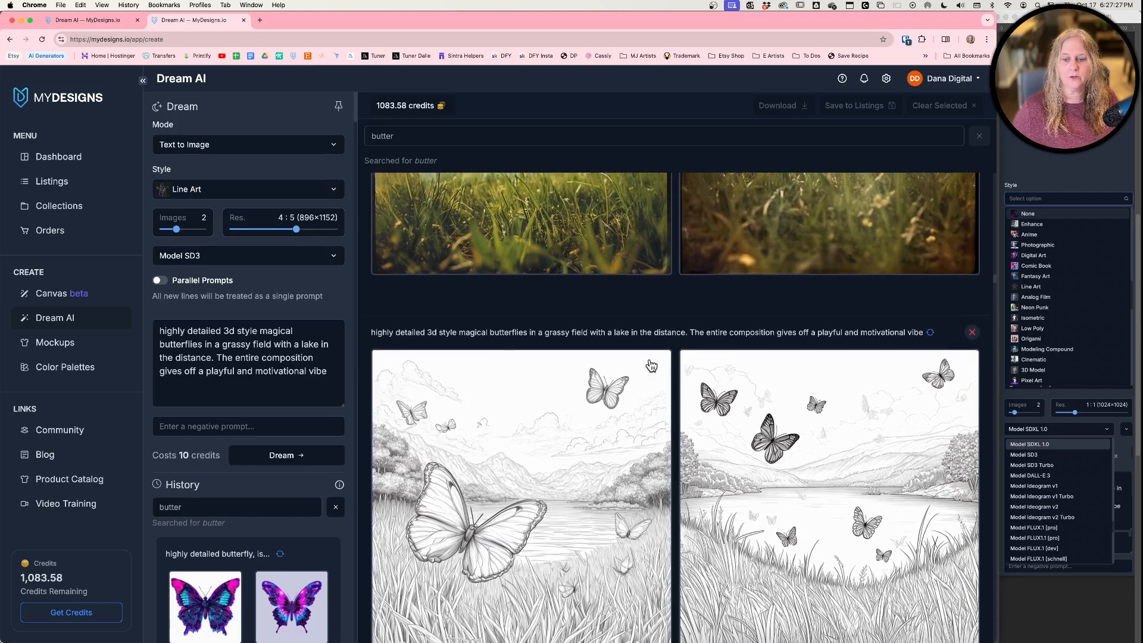
scroll(652, 366, "up", 3)
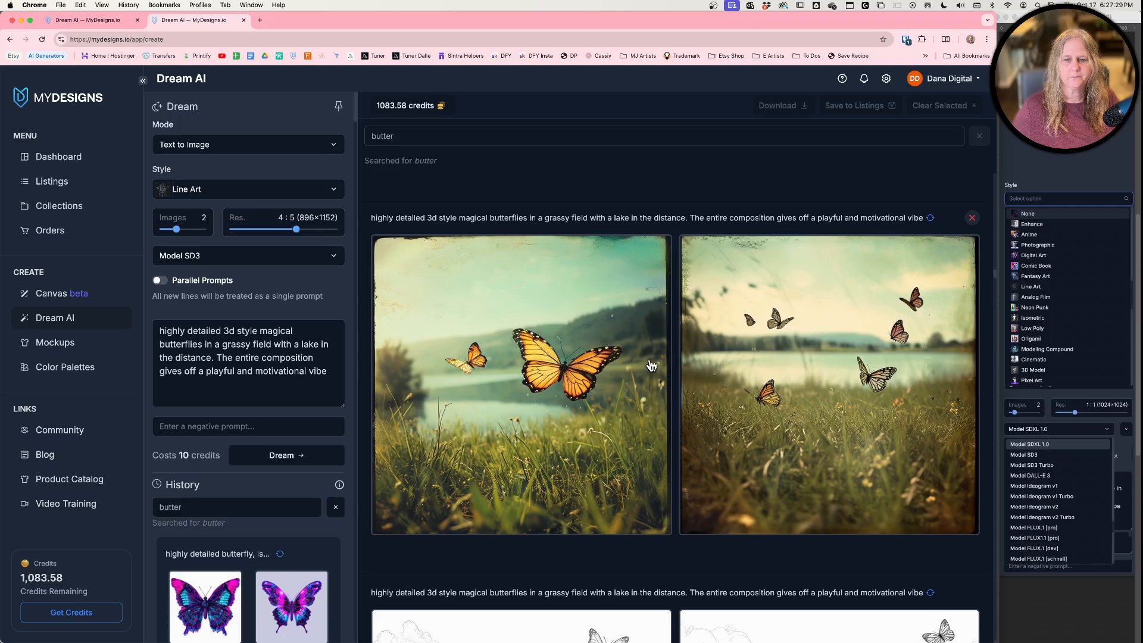
left_click(931, 219)
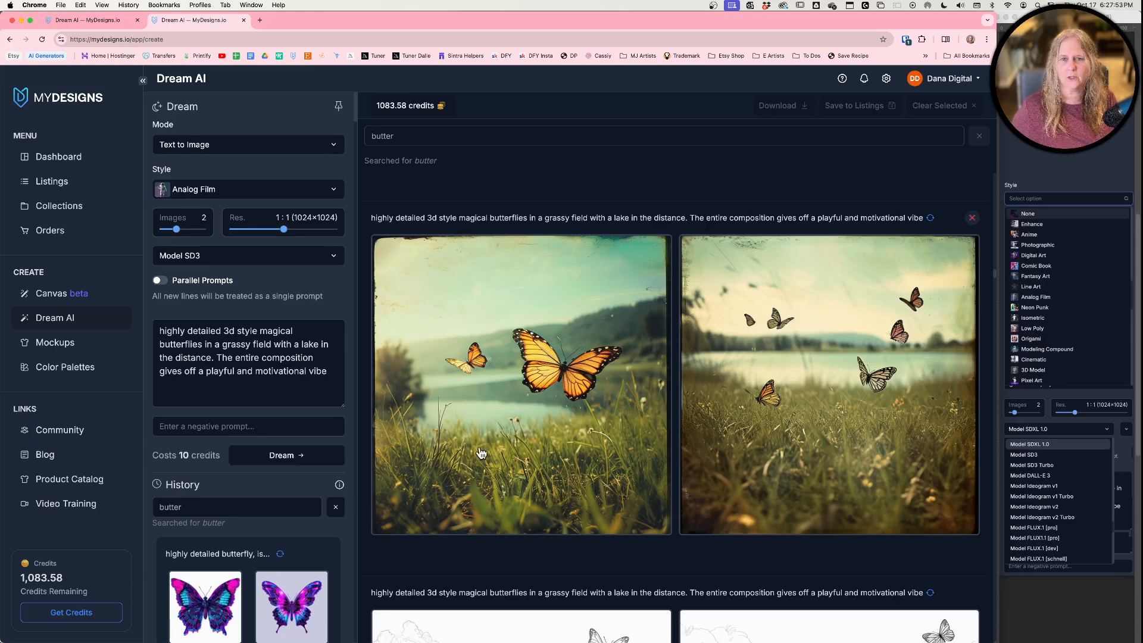
scroll(482, 452, "up", 3)
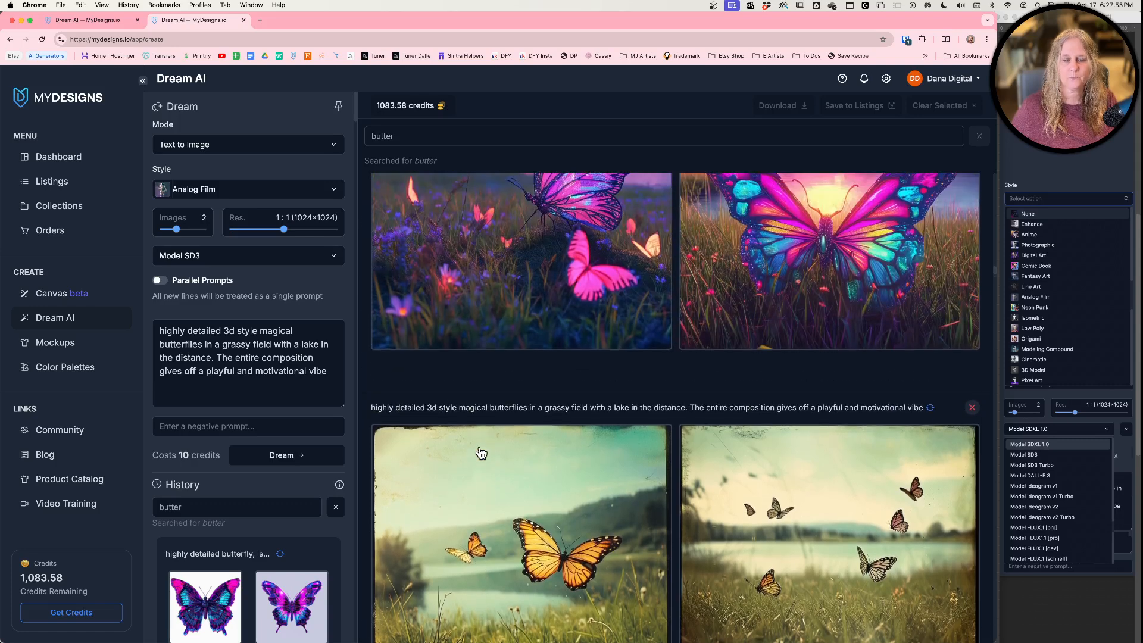
scroll(481, 452, "up", 3)
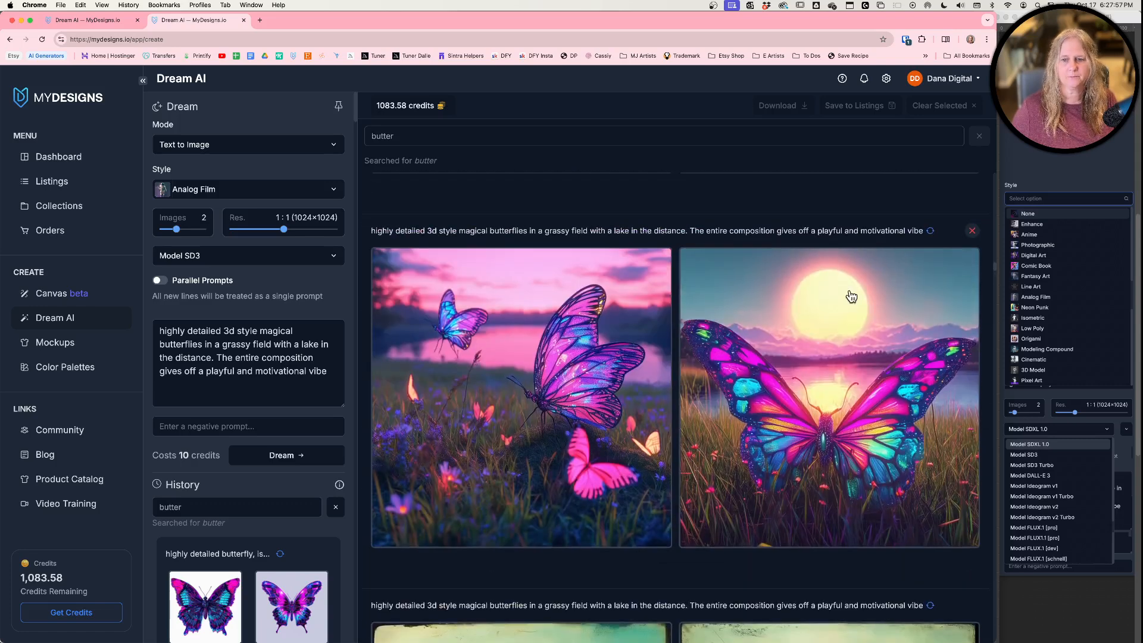
left_click(931, 232)
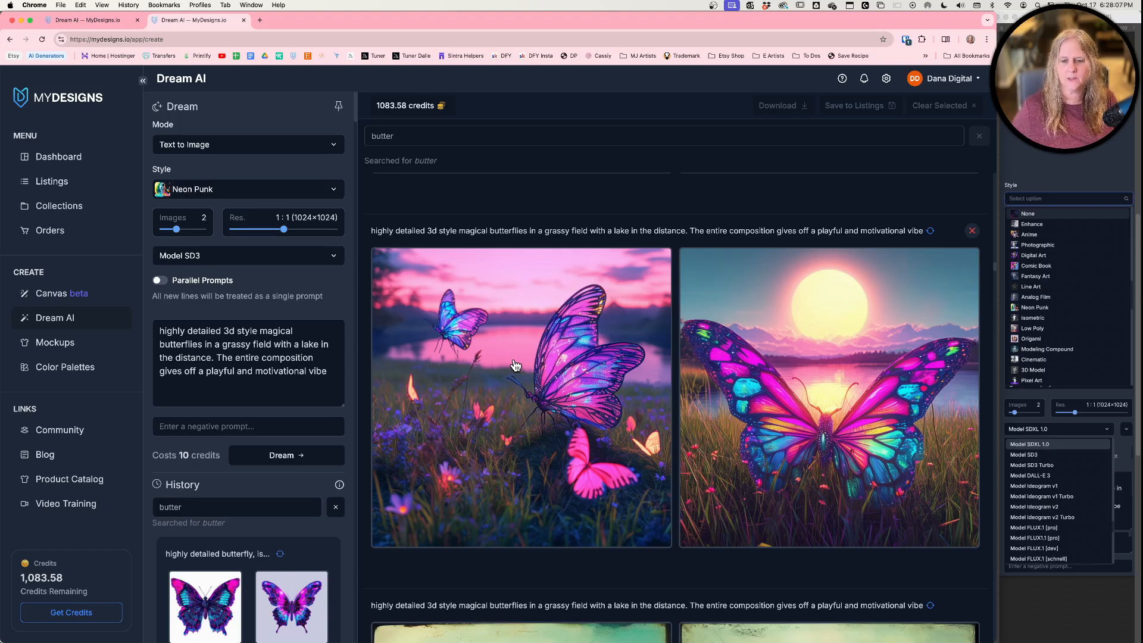
- Reuse the SD3 Isometric settings of the grassy-field butterfly pair, and view the faceted butterfly pair of the same prompt
scroll(515, 366, "up", 1)
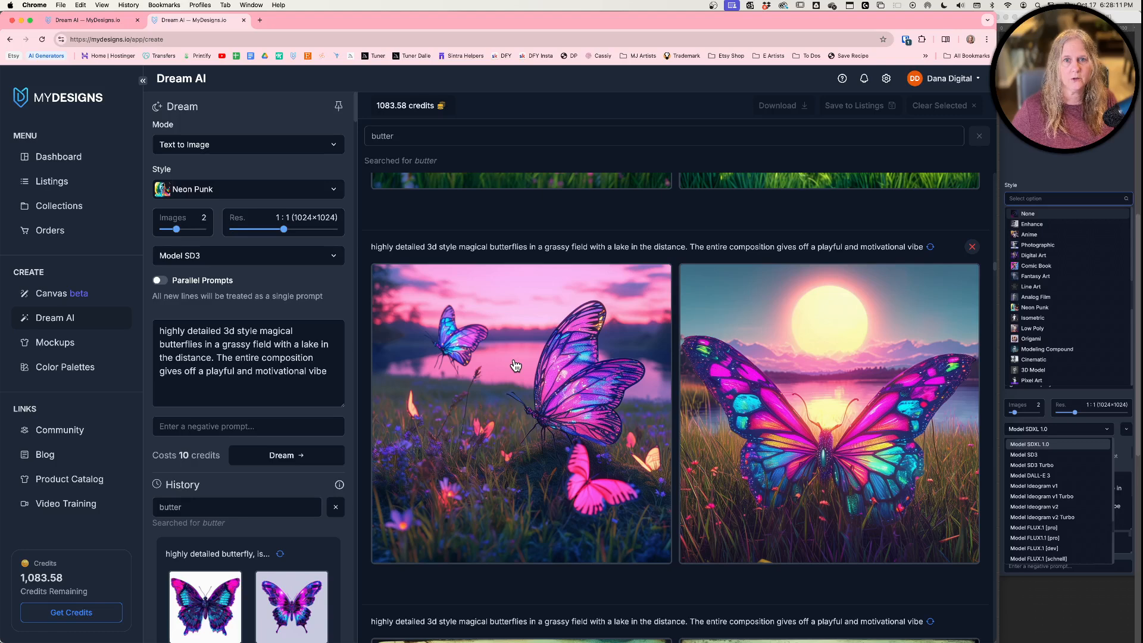
scroll(515, 365, "up", 1)
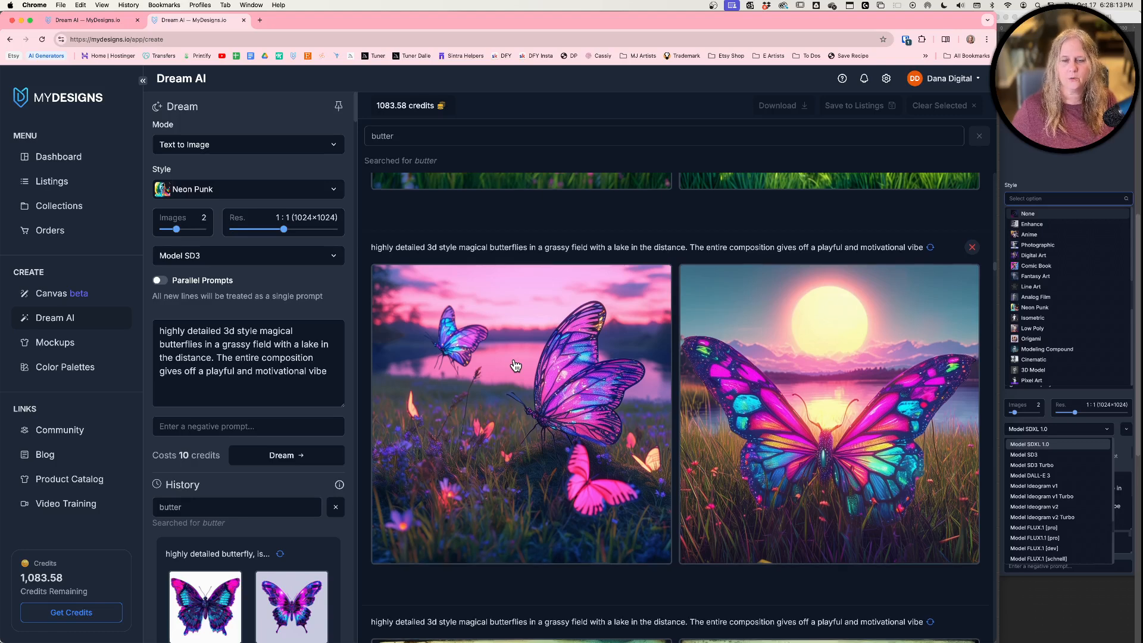
scroll(515, 366, "up", 10)
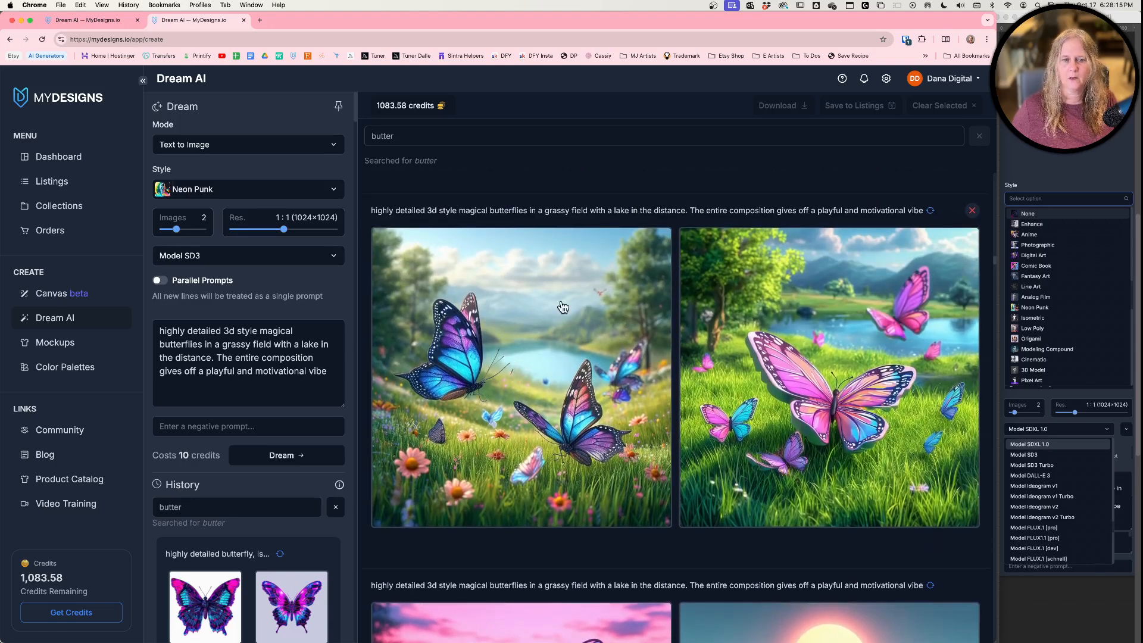
left_click(930, 211)
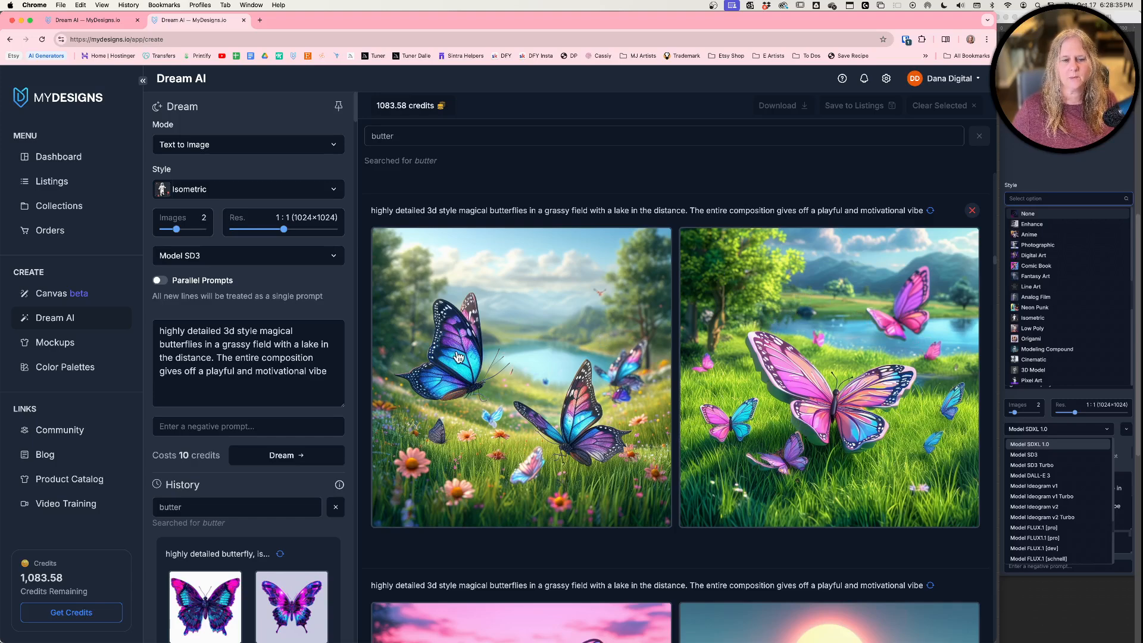
scroll(511, 396, "up", 7)
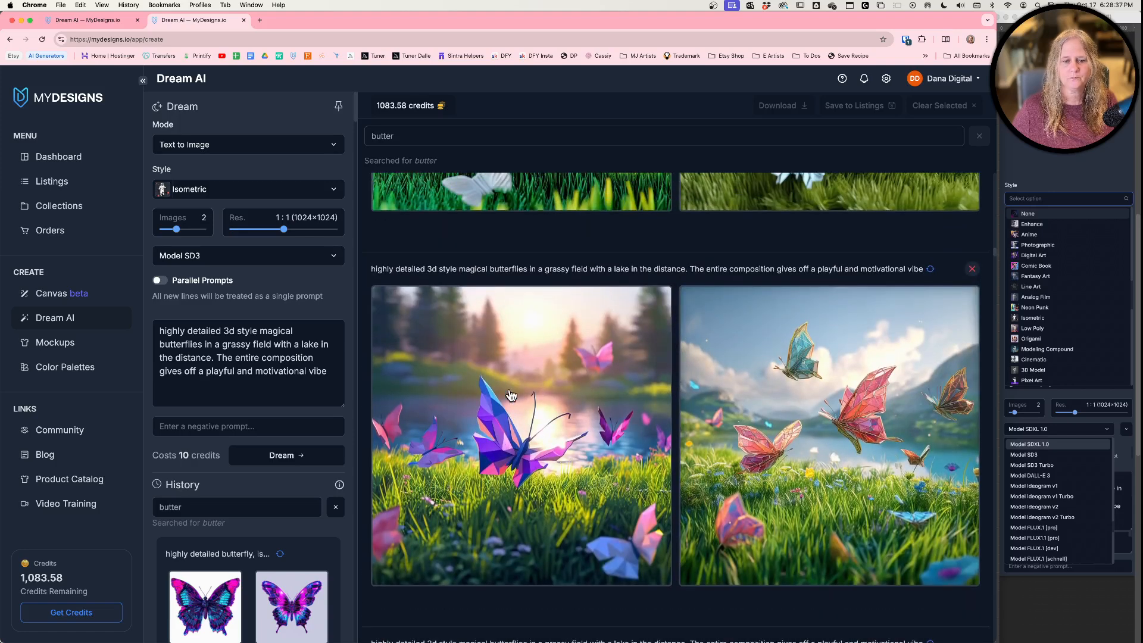
- Compare the SD3 Low Poly and Origami pairs of the grassy-field butterfly prompt by reusing the settings of each
left_click(930, 270)
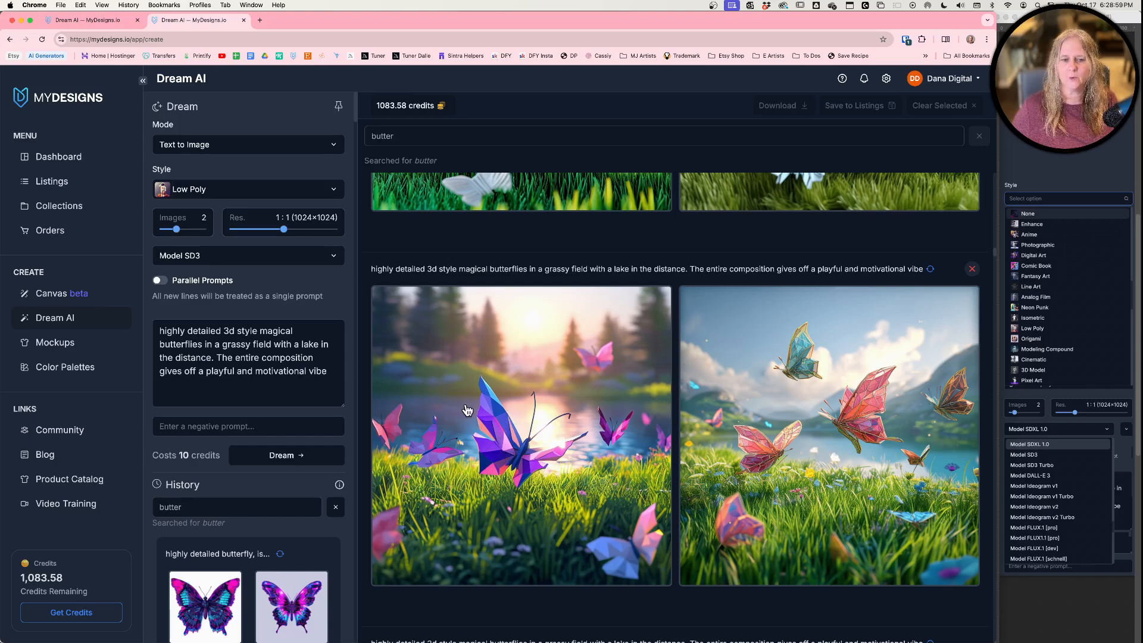
scroll(467, 409, "up", 4)
scroll(468, 410, "up", 1)
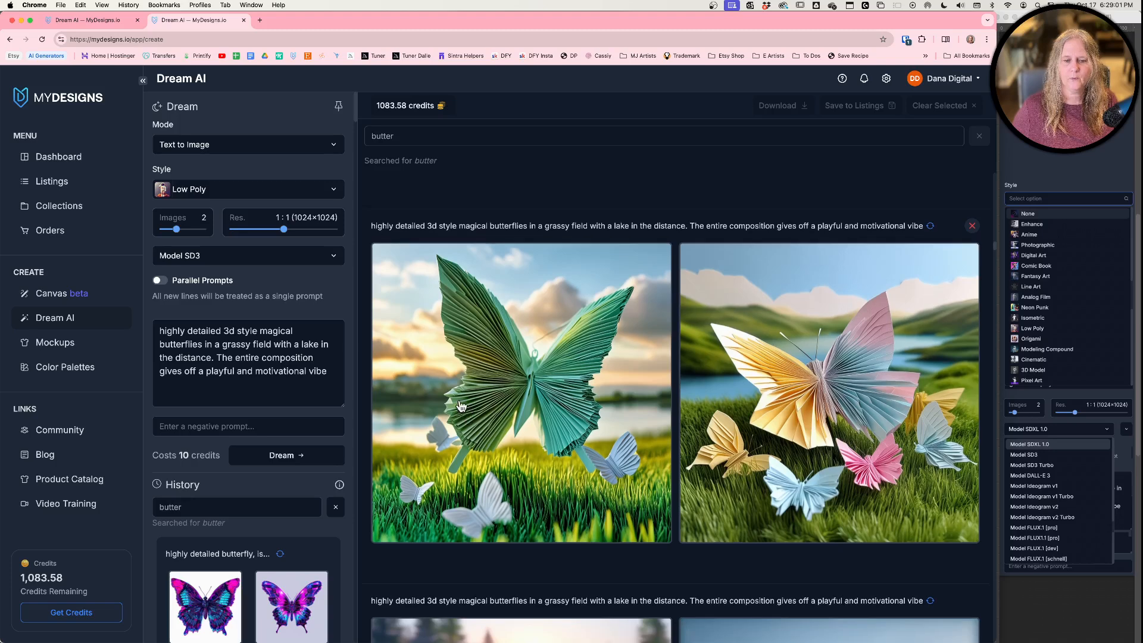
left_click(931, 227)
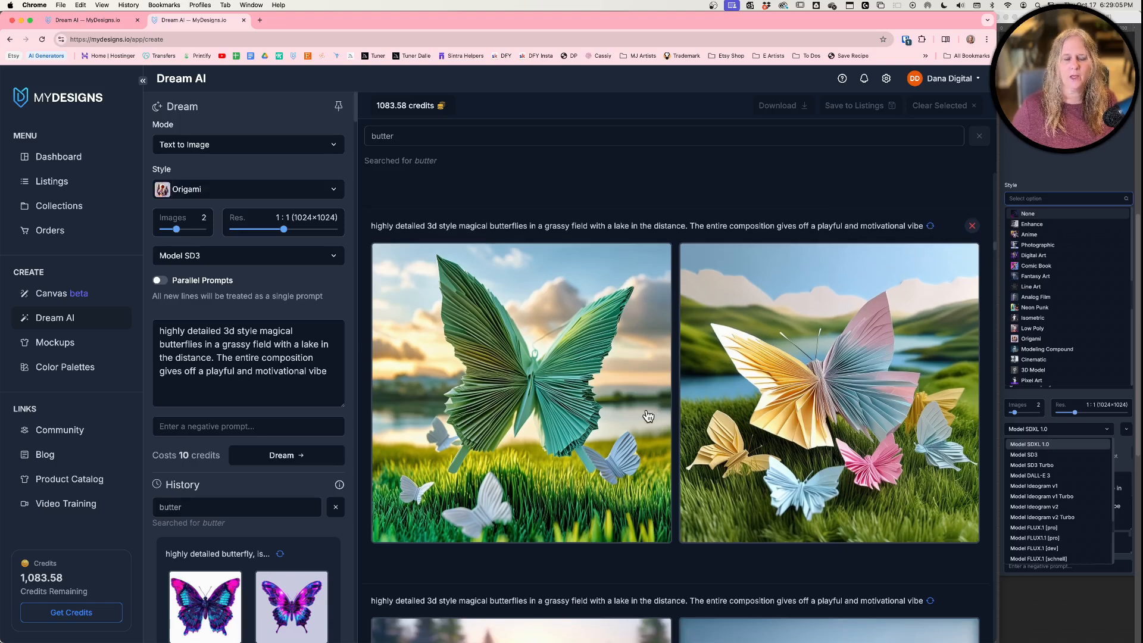
scroll(639, 416, "up", 1)
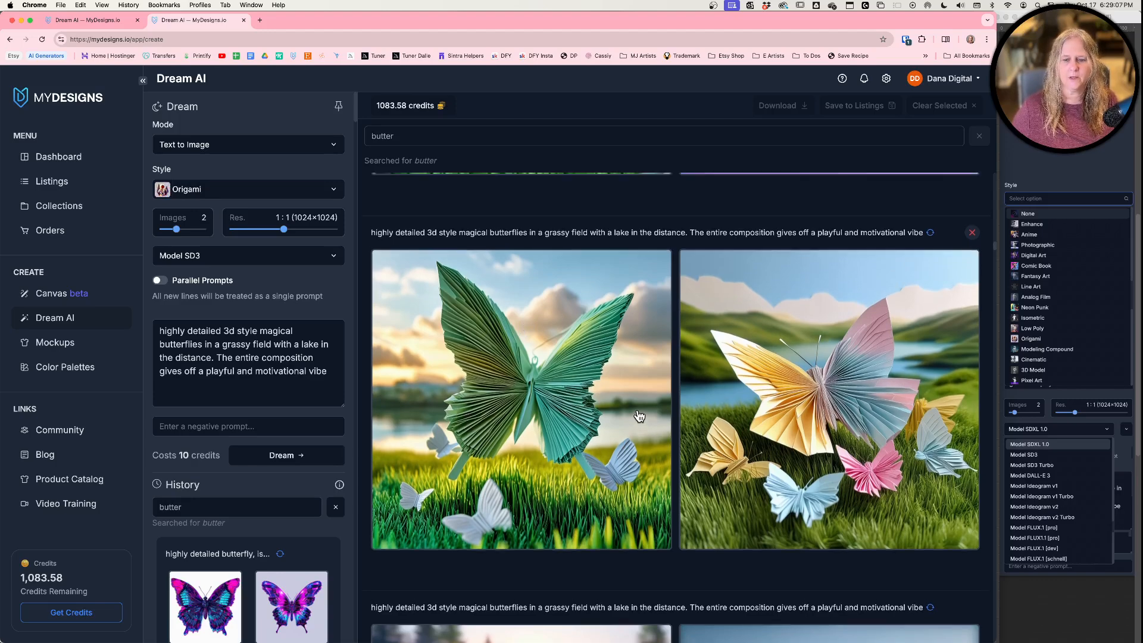
scroll(639, 416, "up", 1)
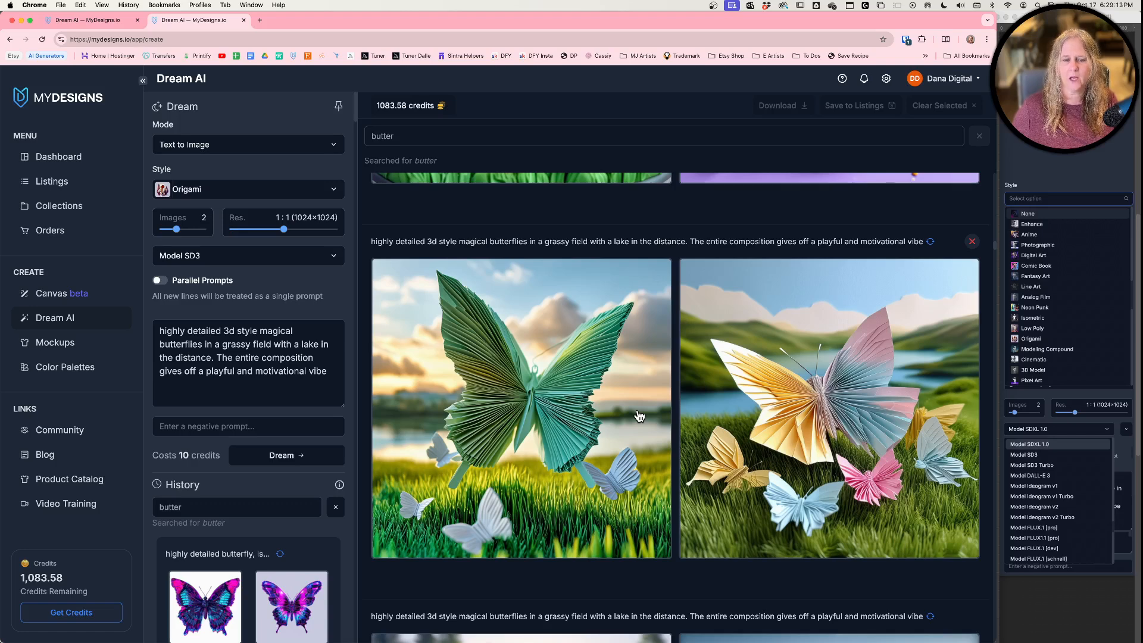
- Compare the SD3 Modeling Compound and Cinematic pairs of the grassy-field butterfly prompt by reusing the settings of each
scroll(639, 416, "up", 10)
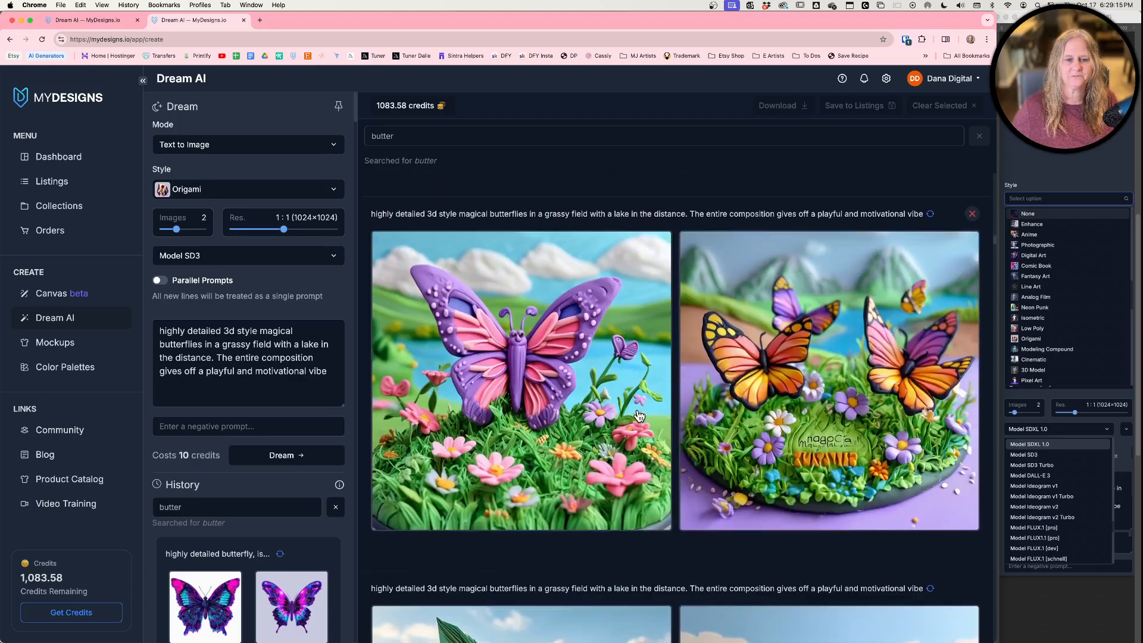
left_click(930, 214)
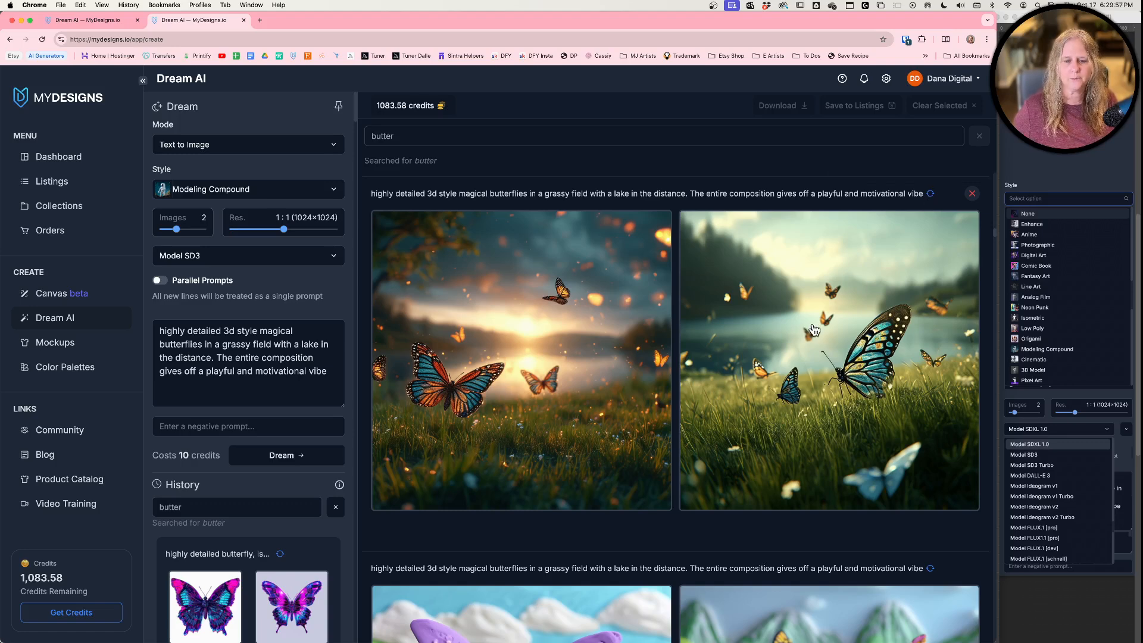
left_click(931, 195)
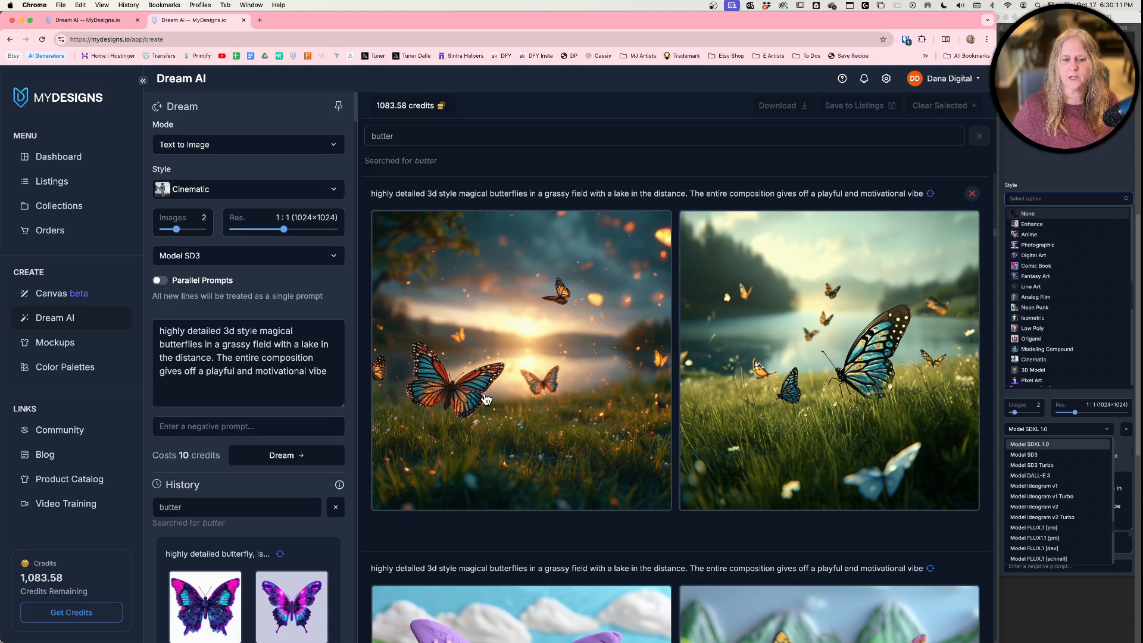
- Compare the SD3 3D Model and Pixel Art pairs of the grassy-field butterfly prompt by reusing the settings of each
scroll(486, 398, "up", 5)
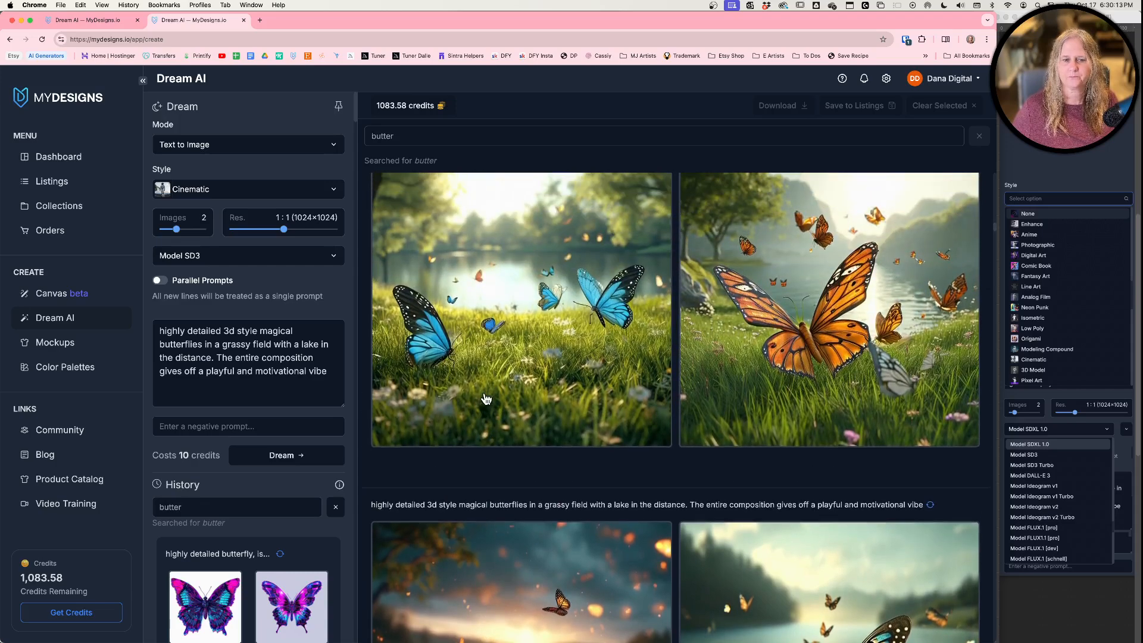
scroll(487, 398, "up", 1)
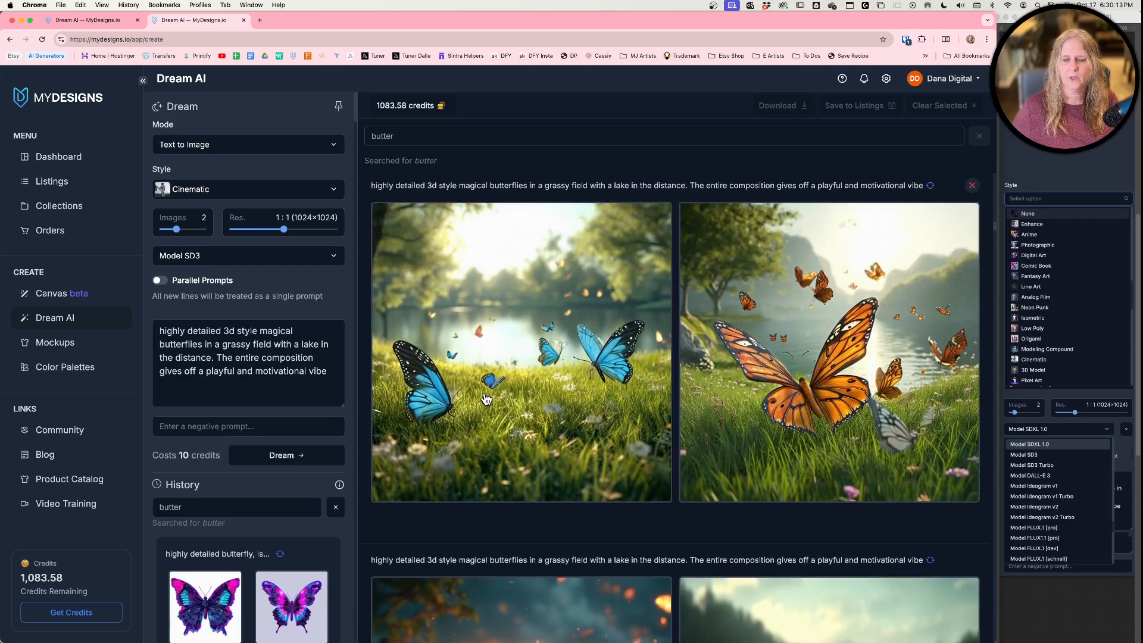
left_click(931, 187)
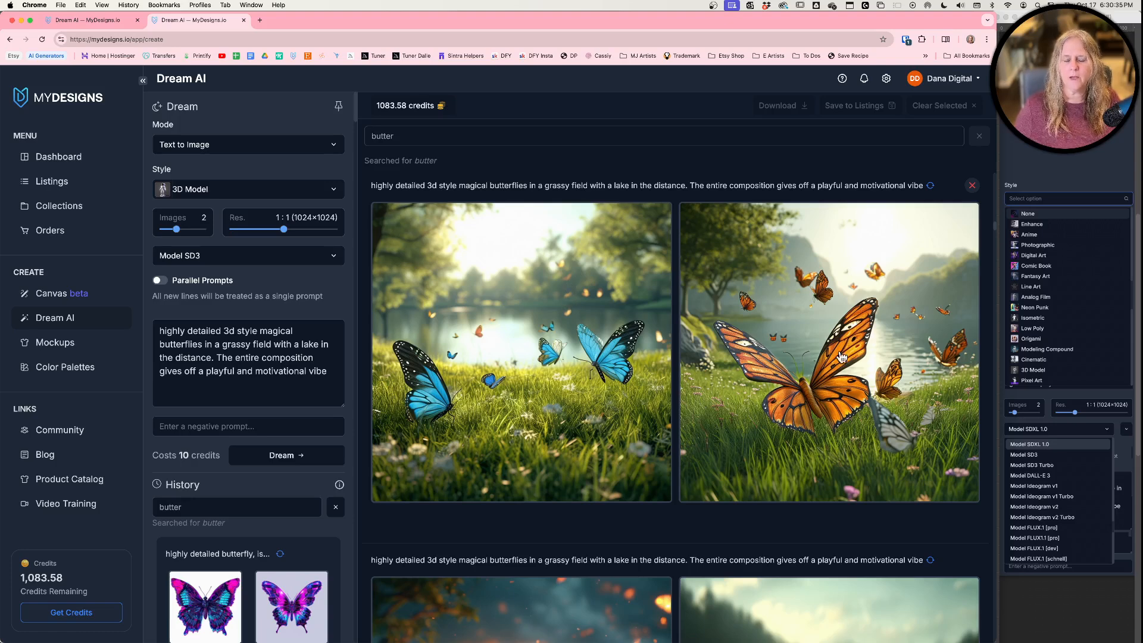
scroll(732, 348, "up", 4)
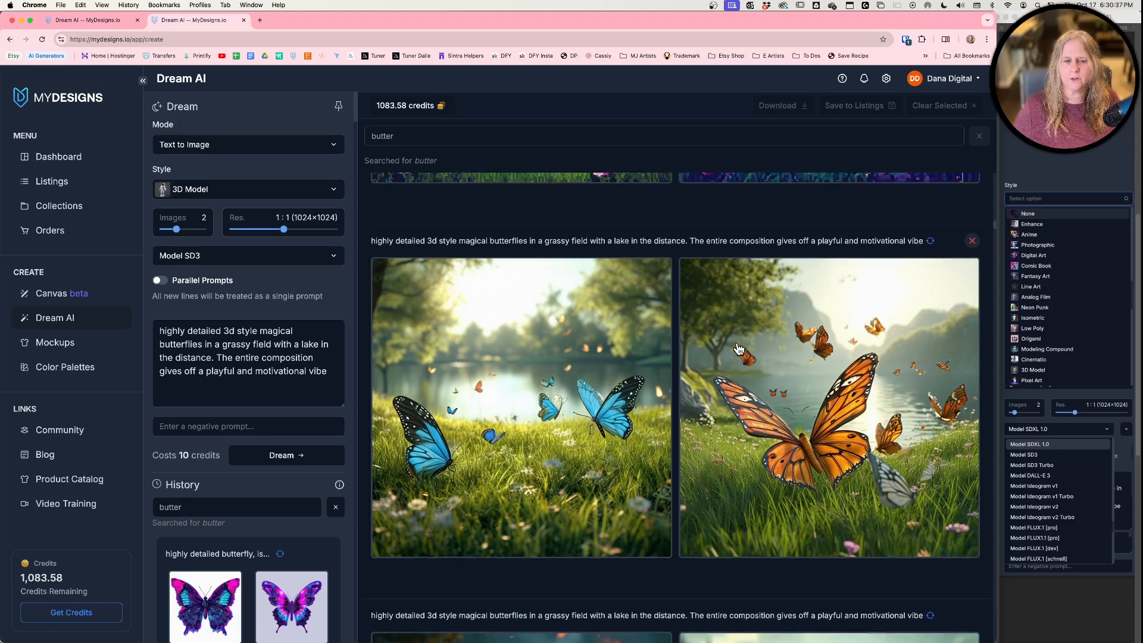
scroll(738, 348, "up", 3)
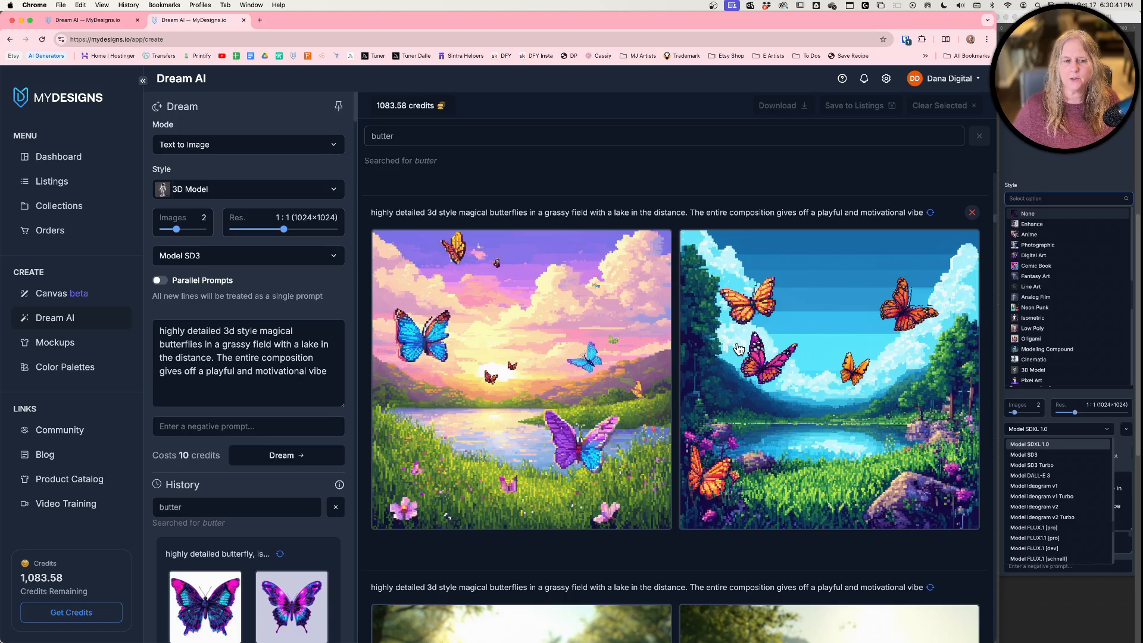
left_click(931, 213)
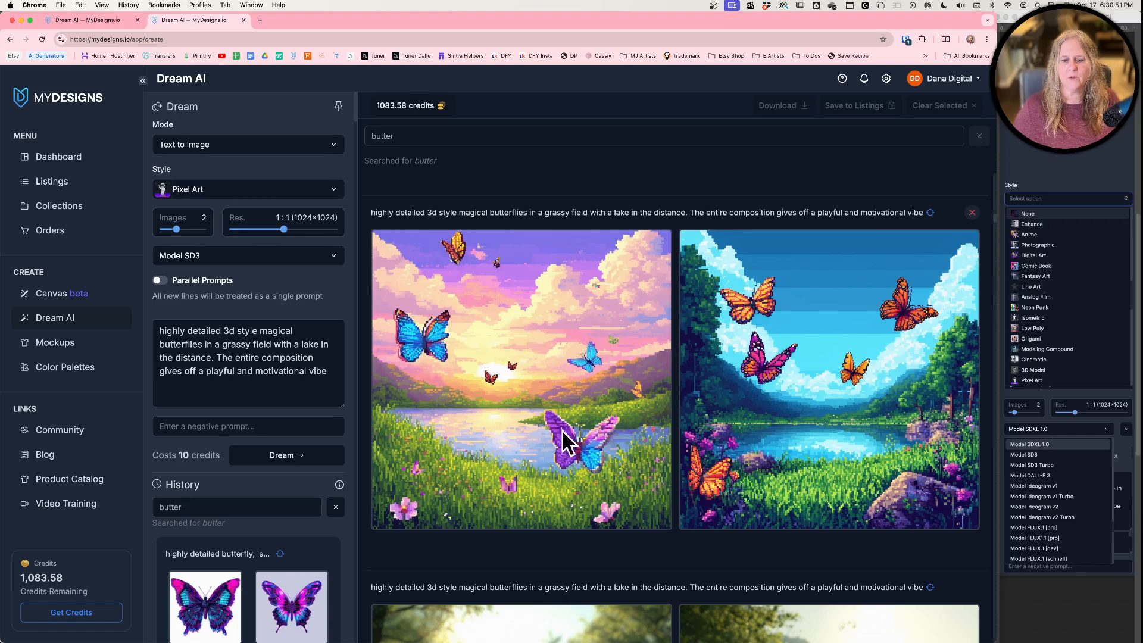
- Reuse the Neon Punk settings of the white-background magical butterflies, change the prompt's ending to "dark and moody background", and generate two images
scroll(511, 383, "up", 5)
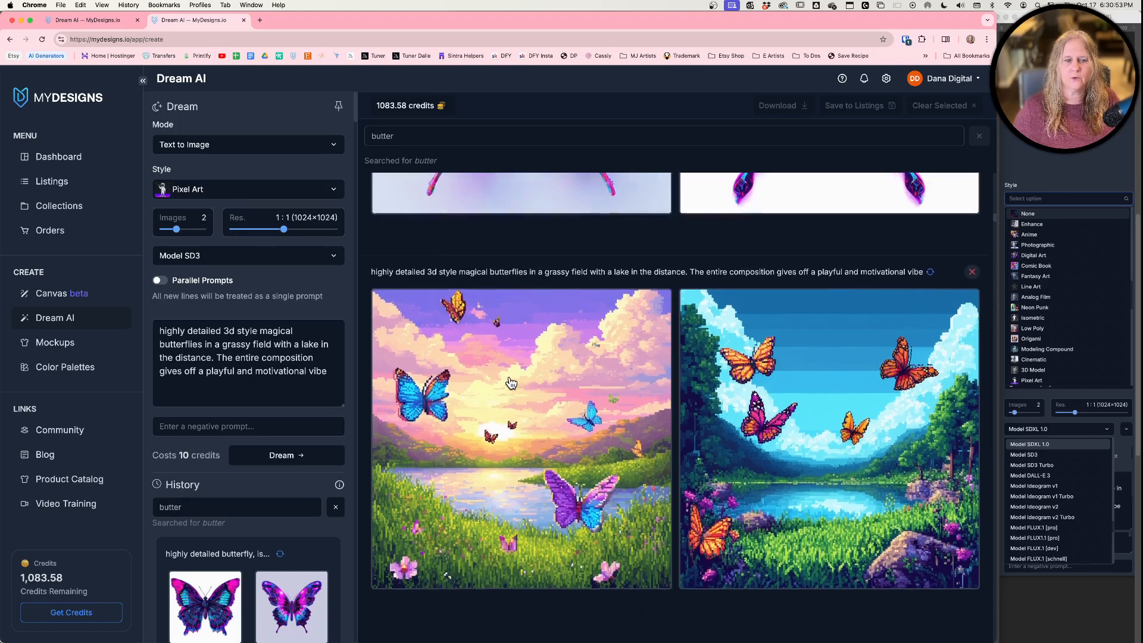
scroll(511, 383, "up", 1)
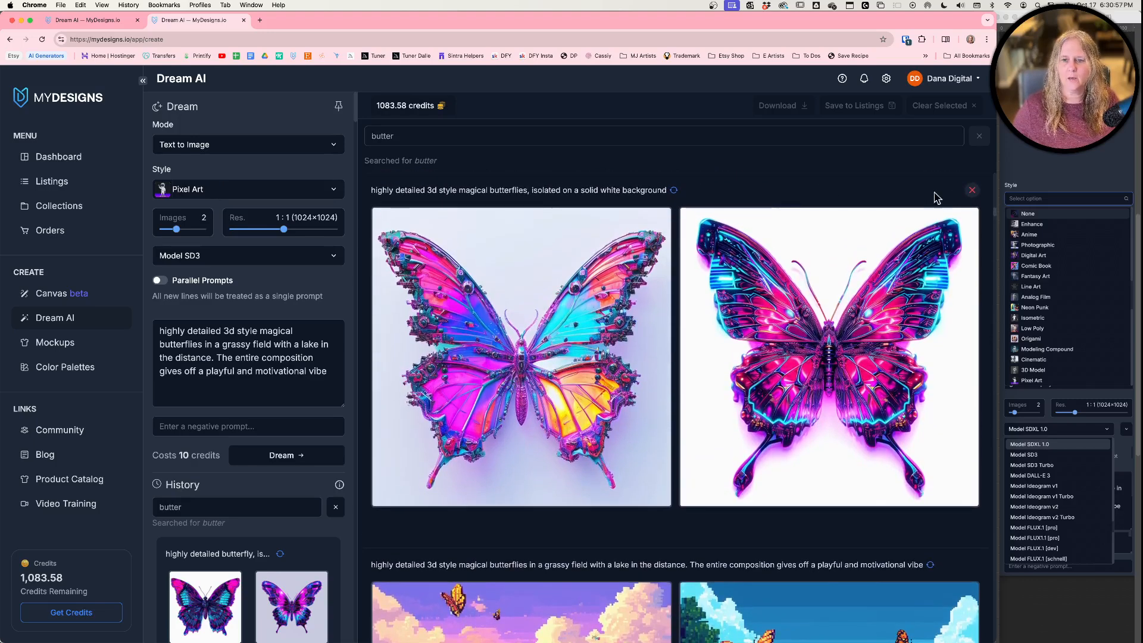
left_click(674, 190)
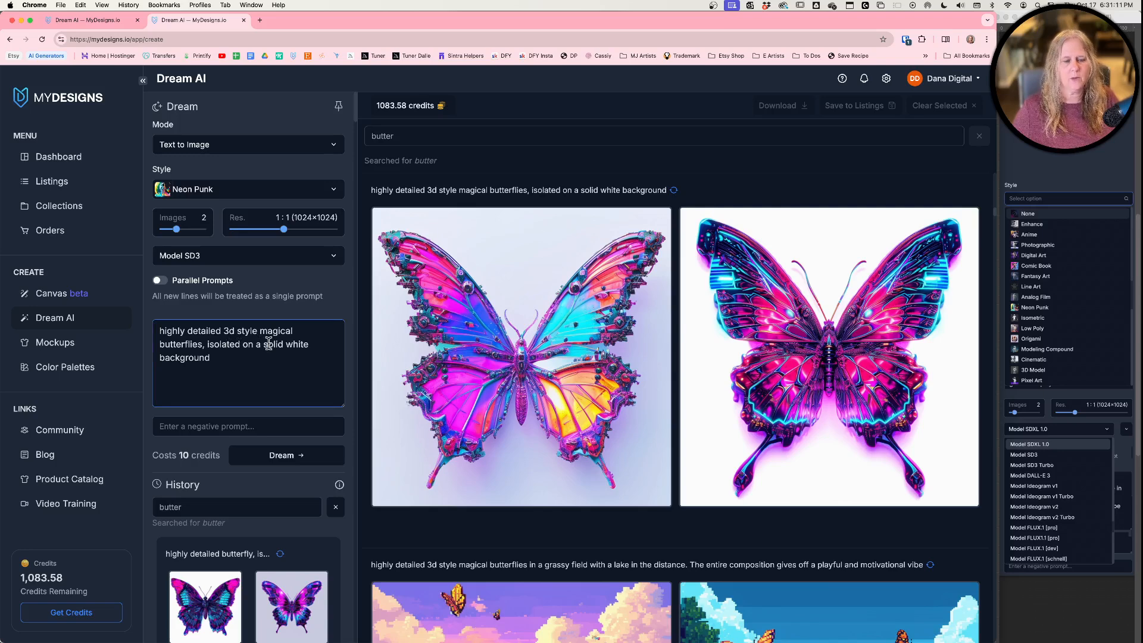
left_click_drag(263, 344, 275, 356)
type("dar")
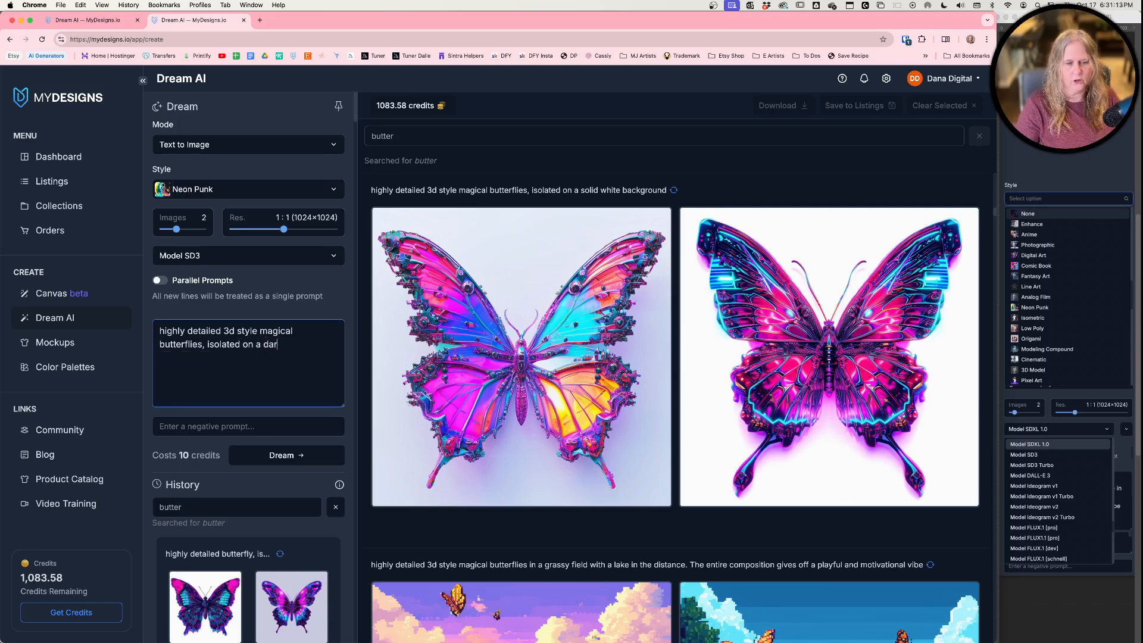
type("k and moody background")
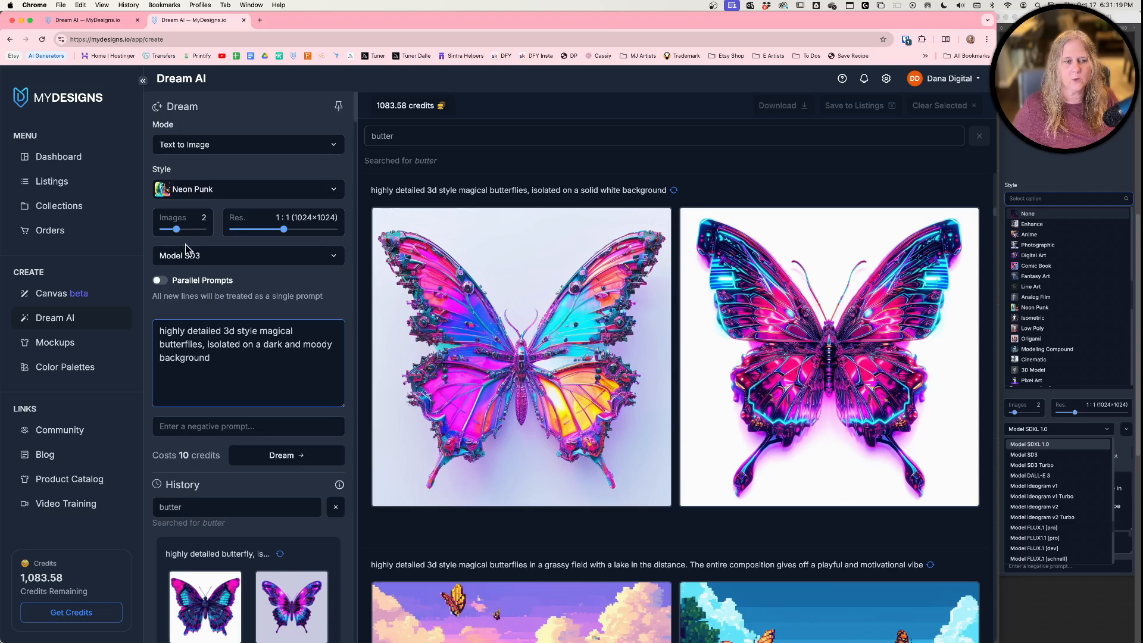
left_click(278, 463)
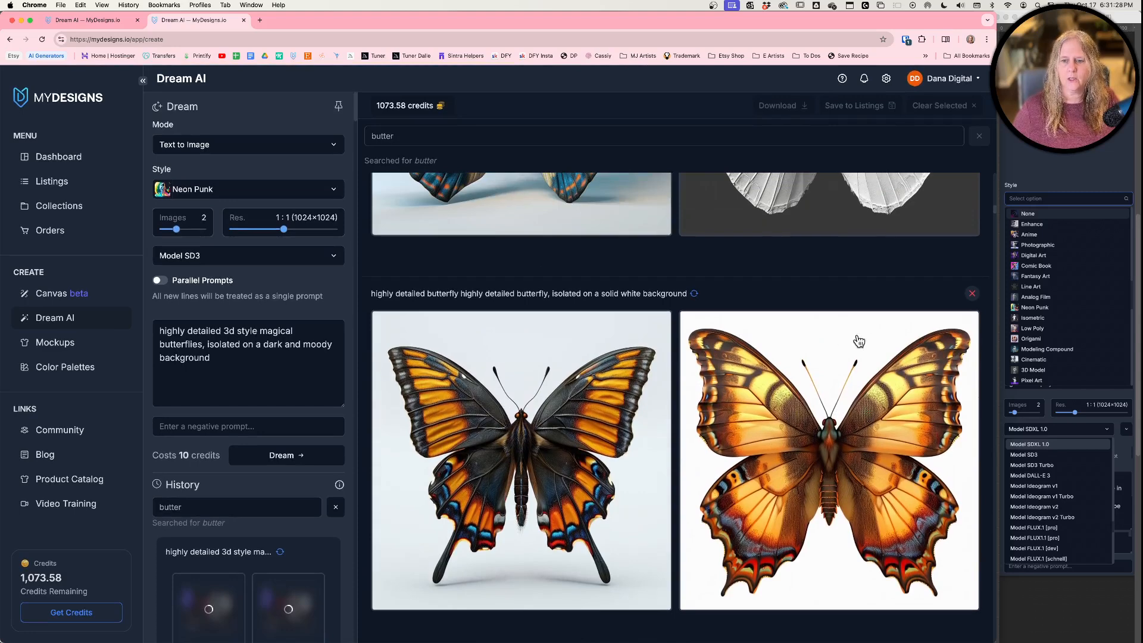
- Compare the three SD3 3D Model pairs of the "highly detailed butterfly" prompts, with and without the solid white background, by reusing their settings
left_click(695, 293)
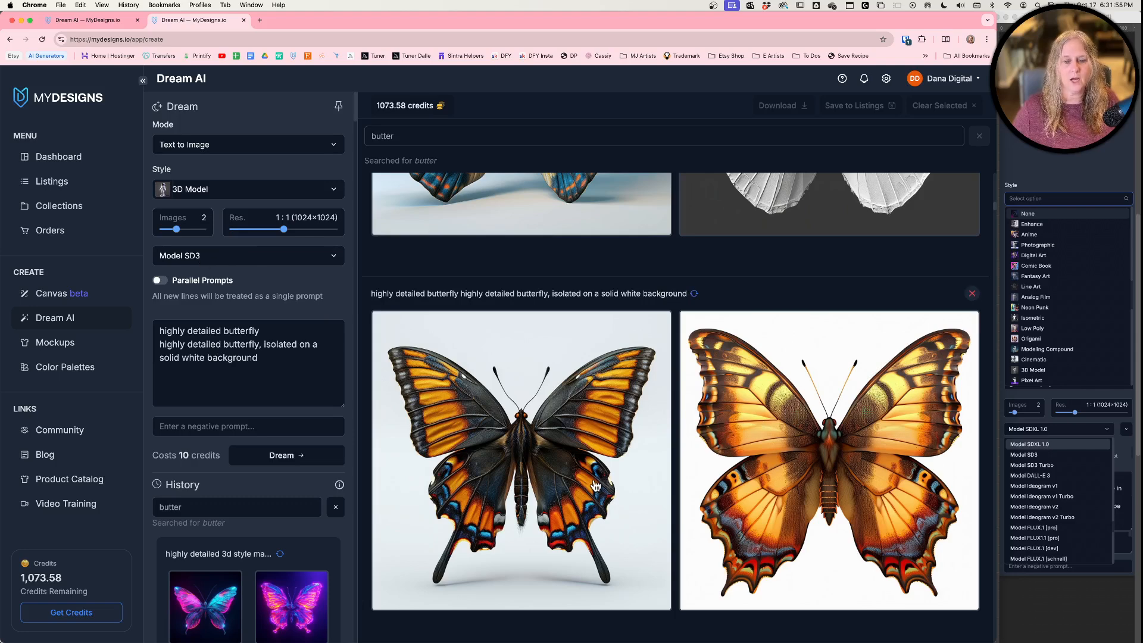
scroll(596, 485, "up", 5)
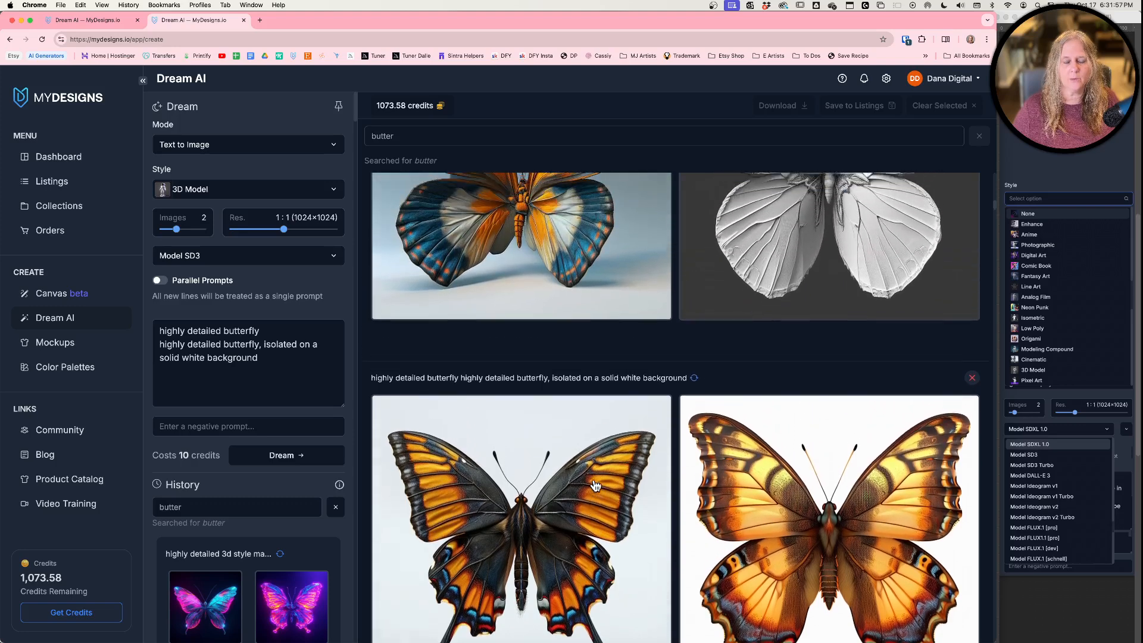
scroll(595, 481, "up", 6)
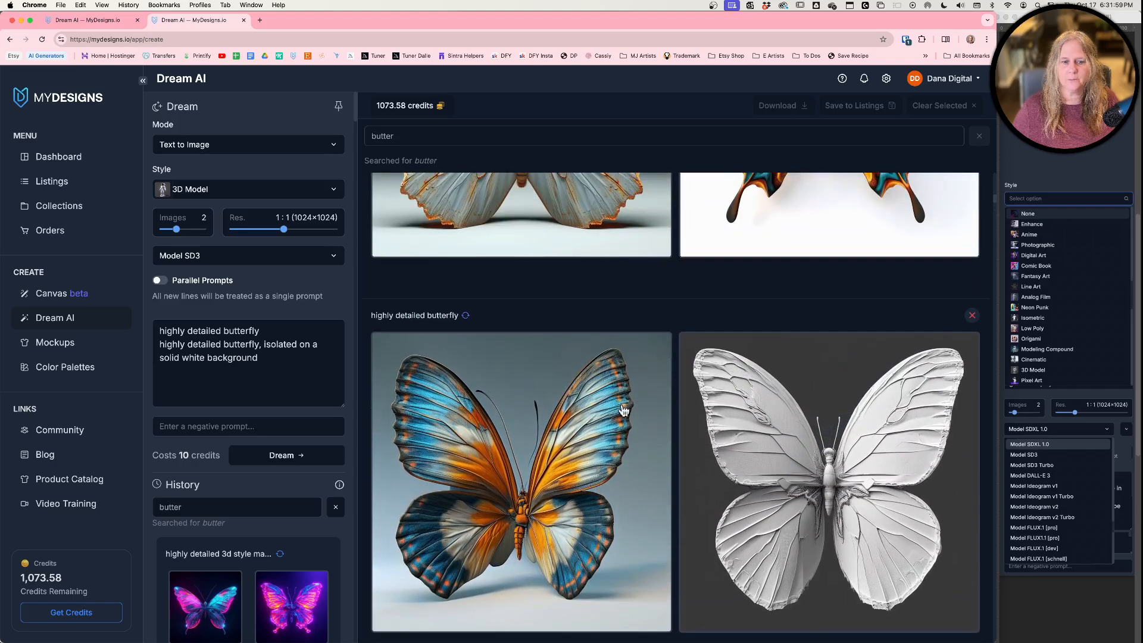
left_click(465, 316)
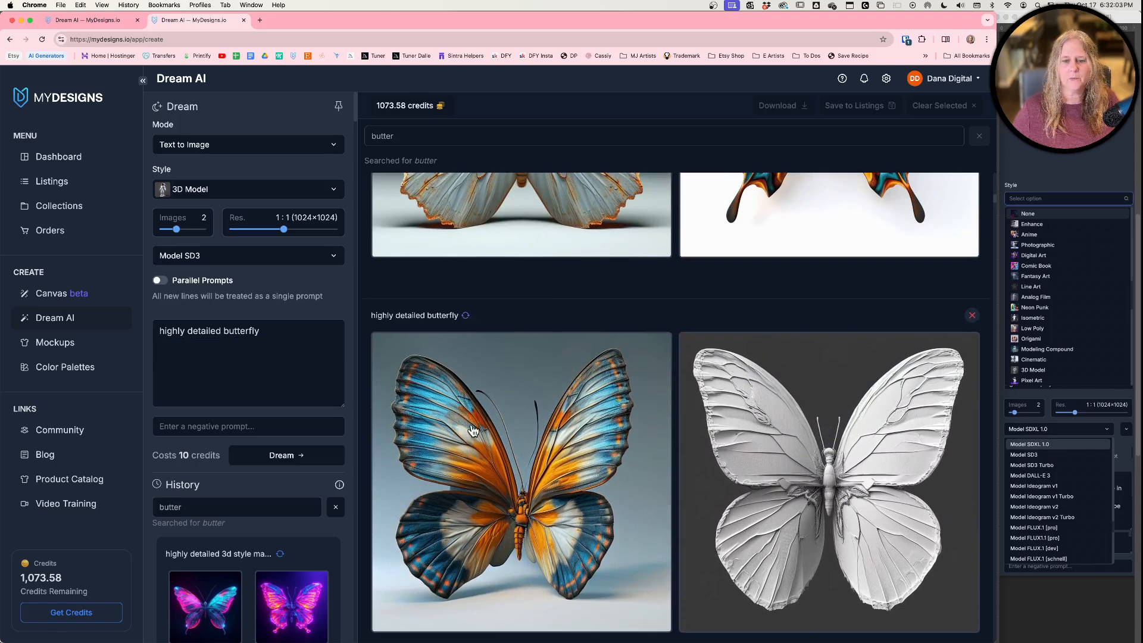
scroll(473, 430, "down", 1)
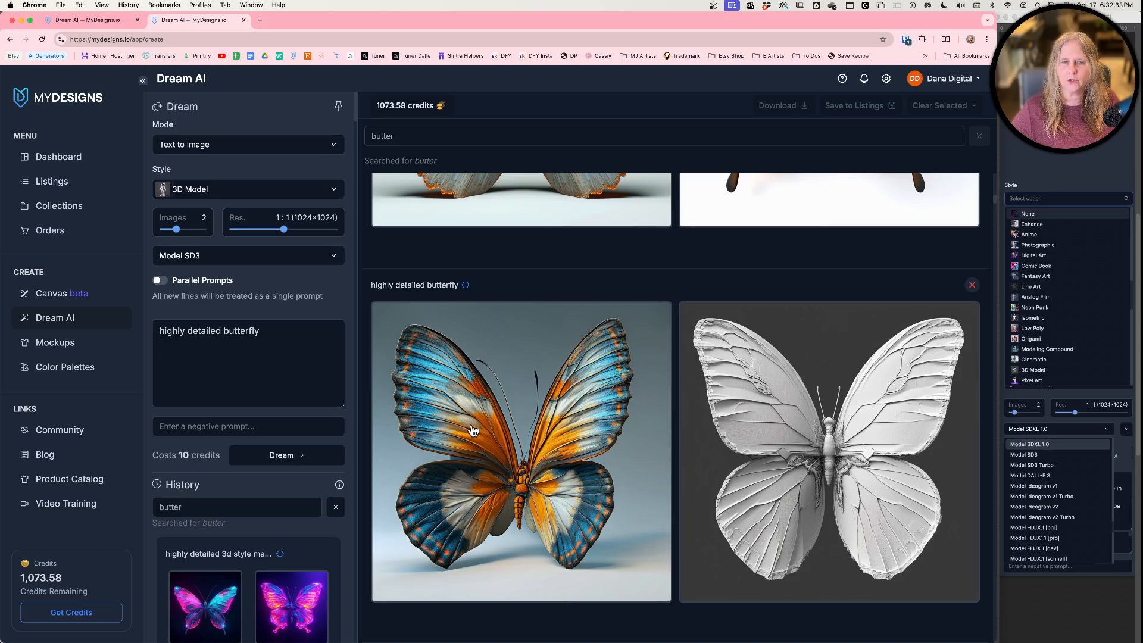
scroll(473, 430, "up", 5)
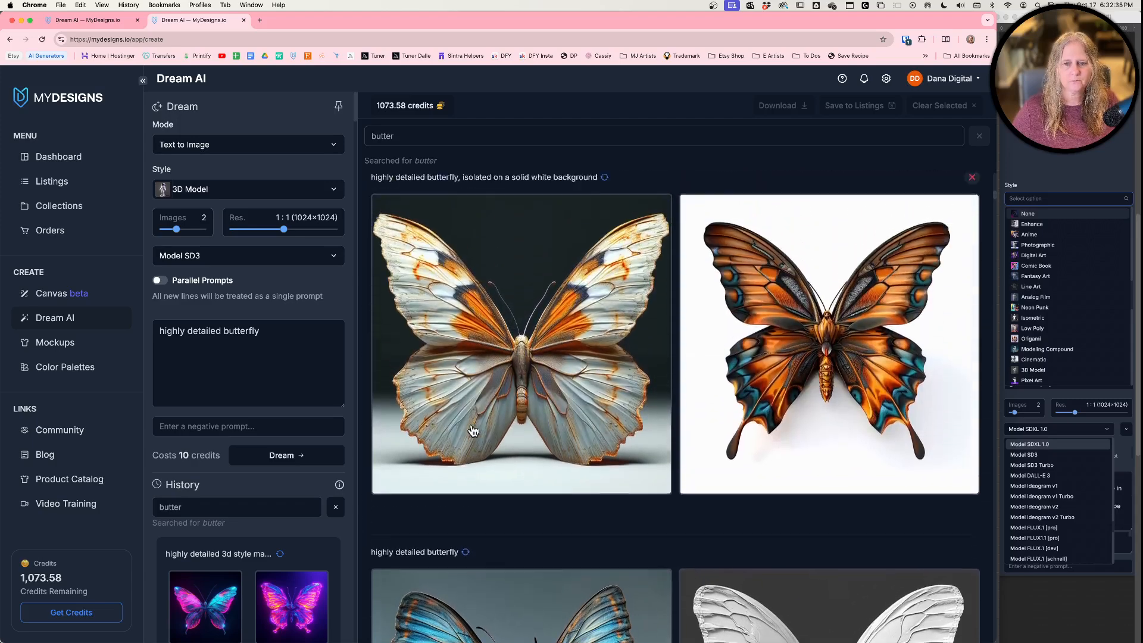
left_click(605, 259)
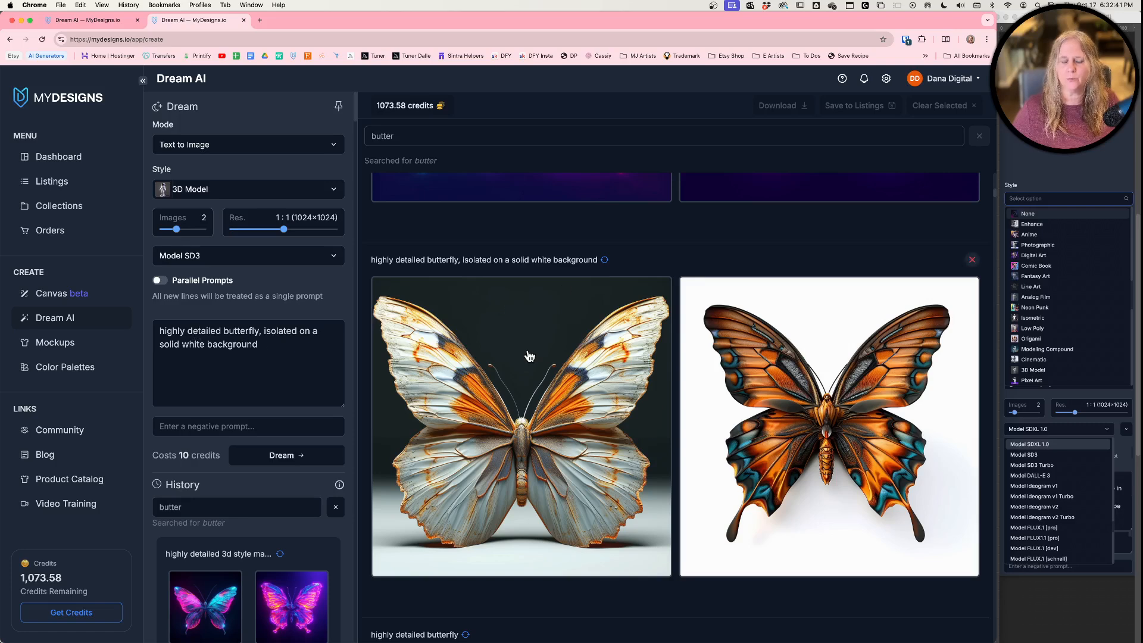
scroll(529, 356, "down", 1)
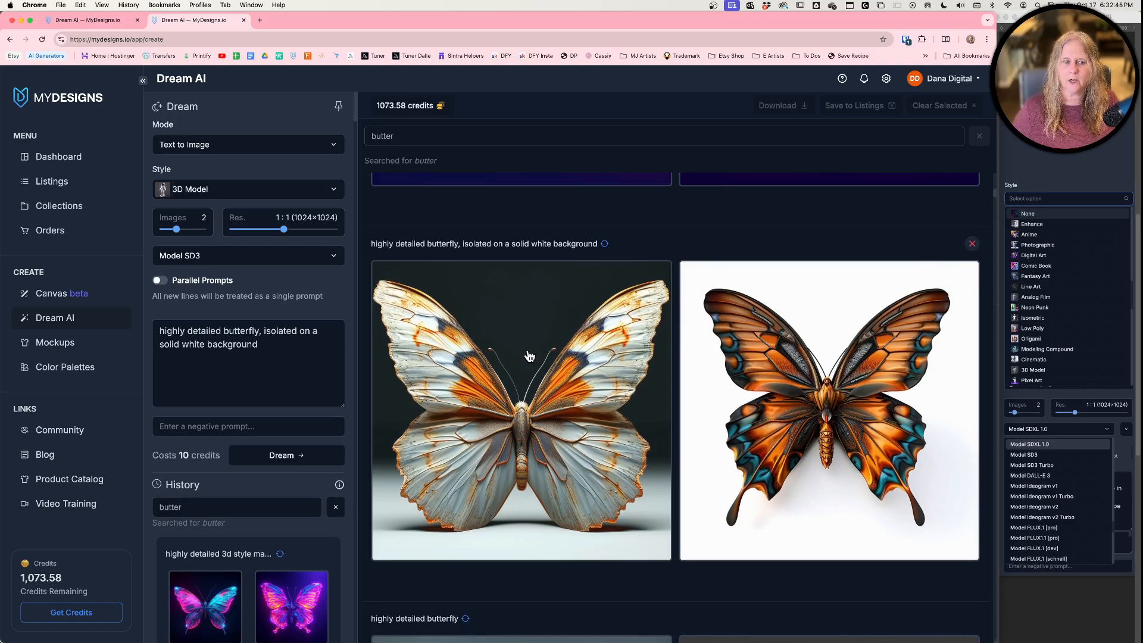
scroll(510, 365, "up", 1)
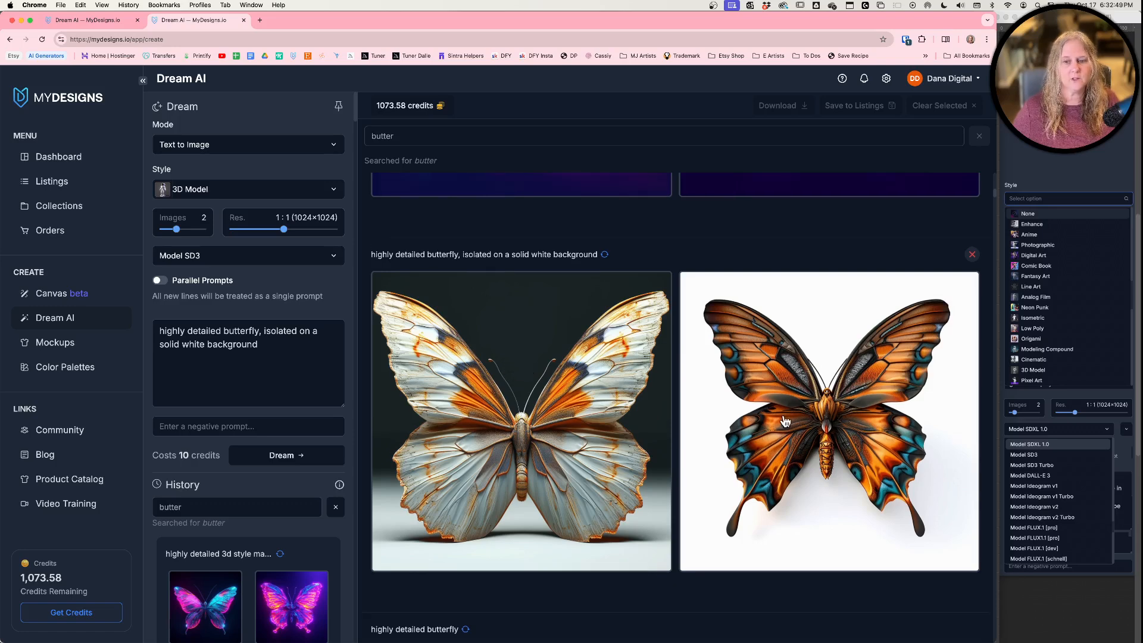
- Compare the SD3 Neon Punk "highly detailed butterfly" pairs with and without the solid white background by reusing their settings, and view the dark and moody pair
scroll(761, 420, "up", 10)
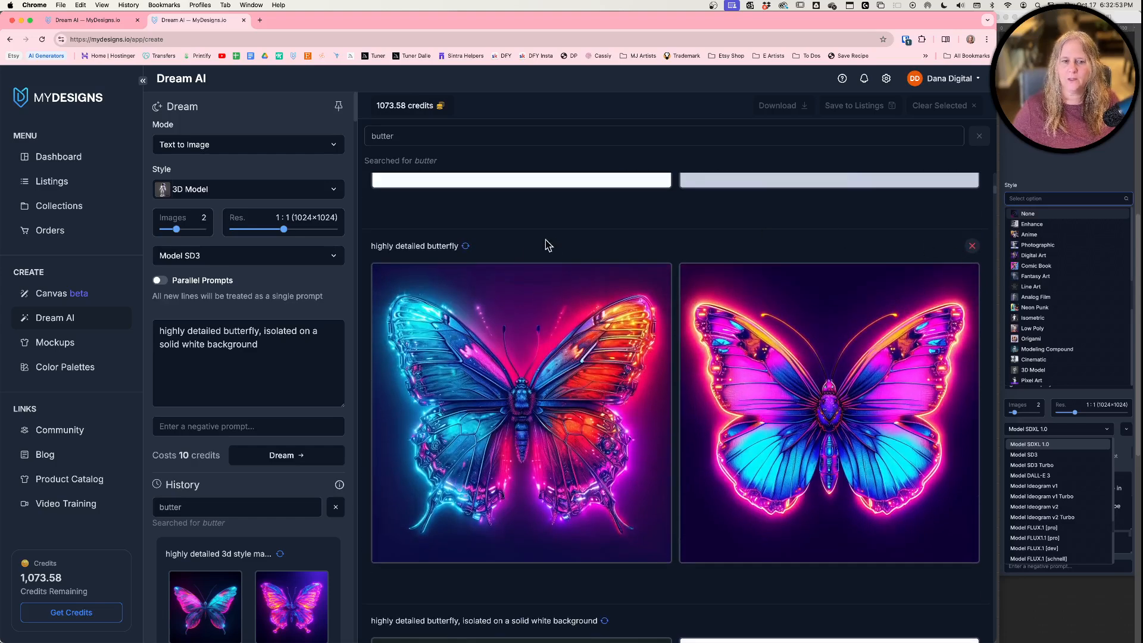
left_click(466, 246)
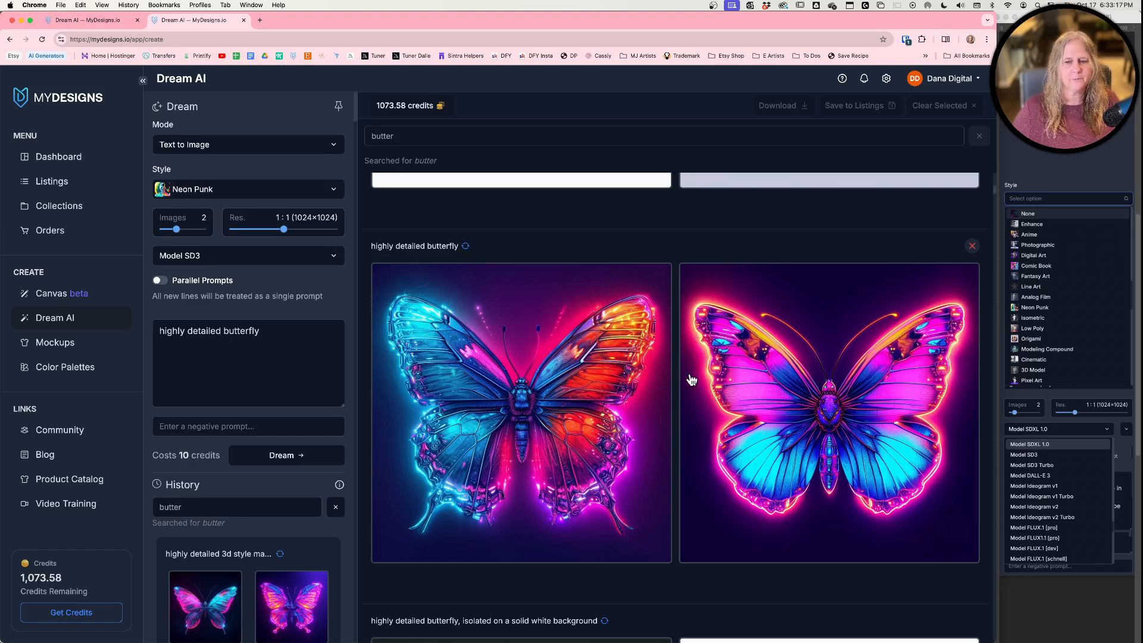
scroll(691, 379, "up", 6)
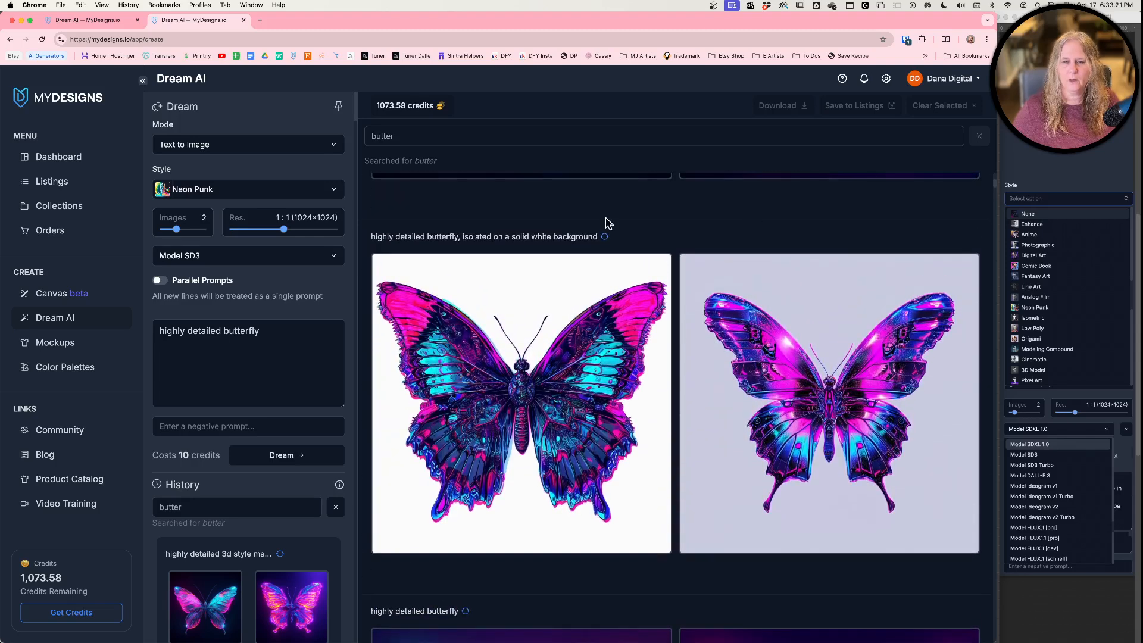
left_click(604, 237)
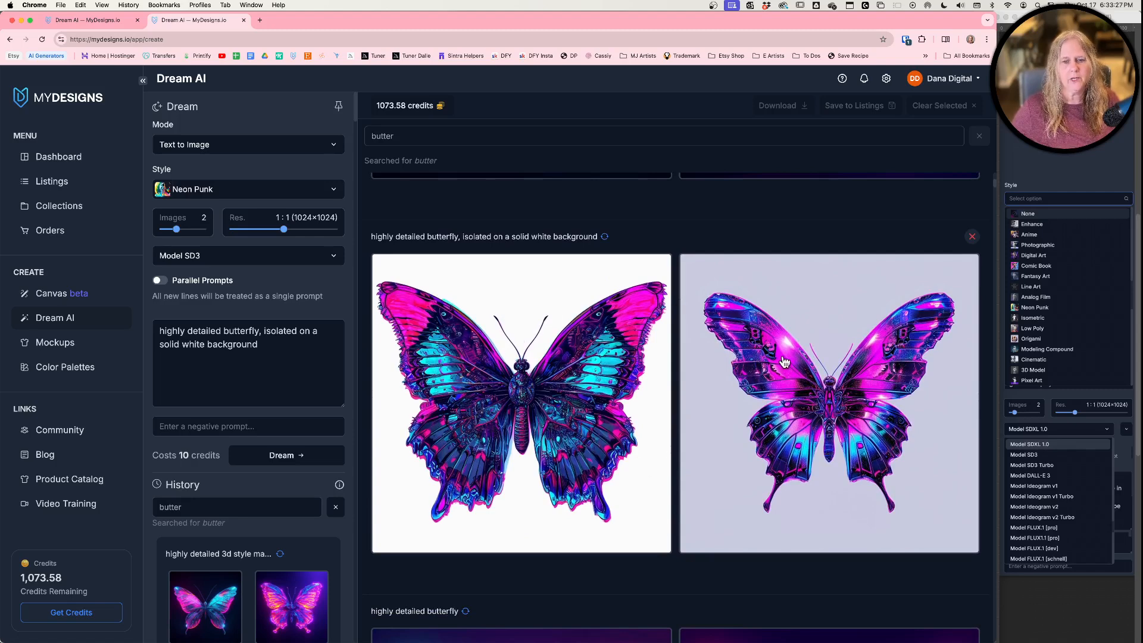
scroll(785, 362, "down", 3)
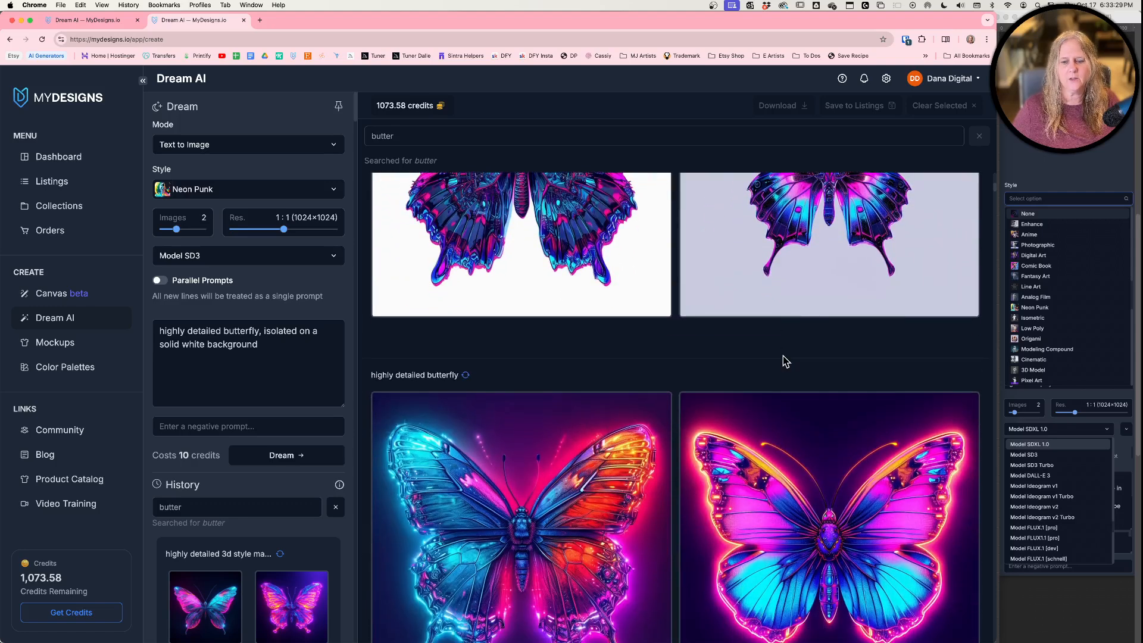
scroll(785, 362, "up", 2)
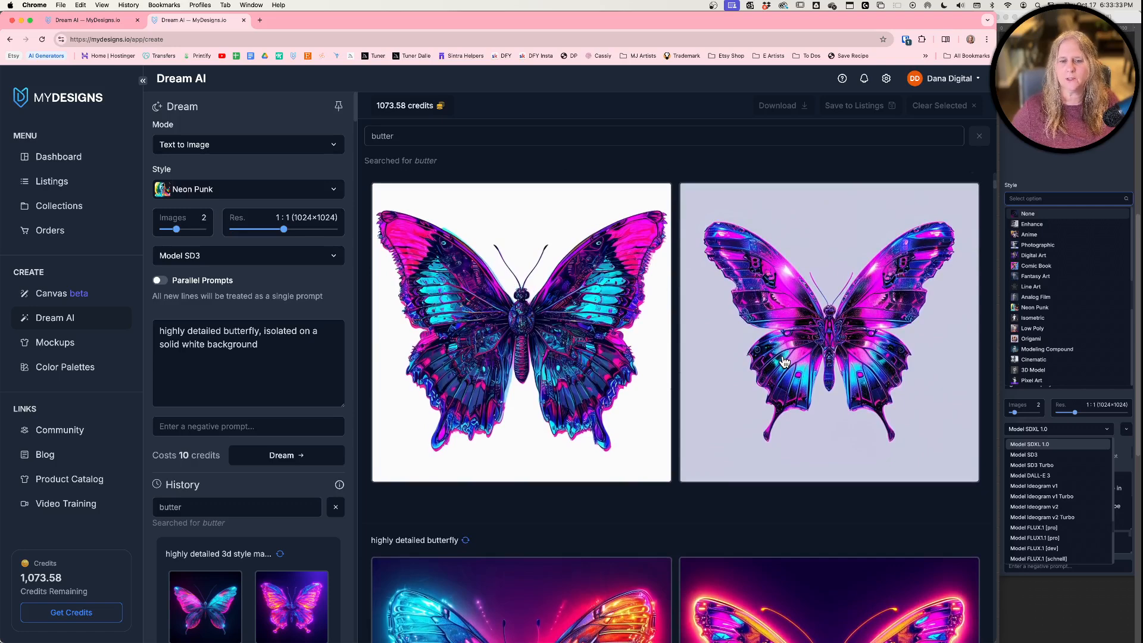
scroll(784, 362, "up", 5)
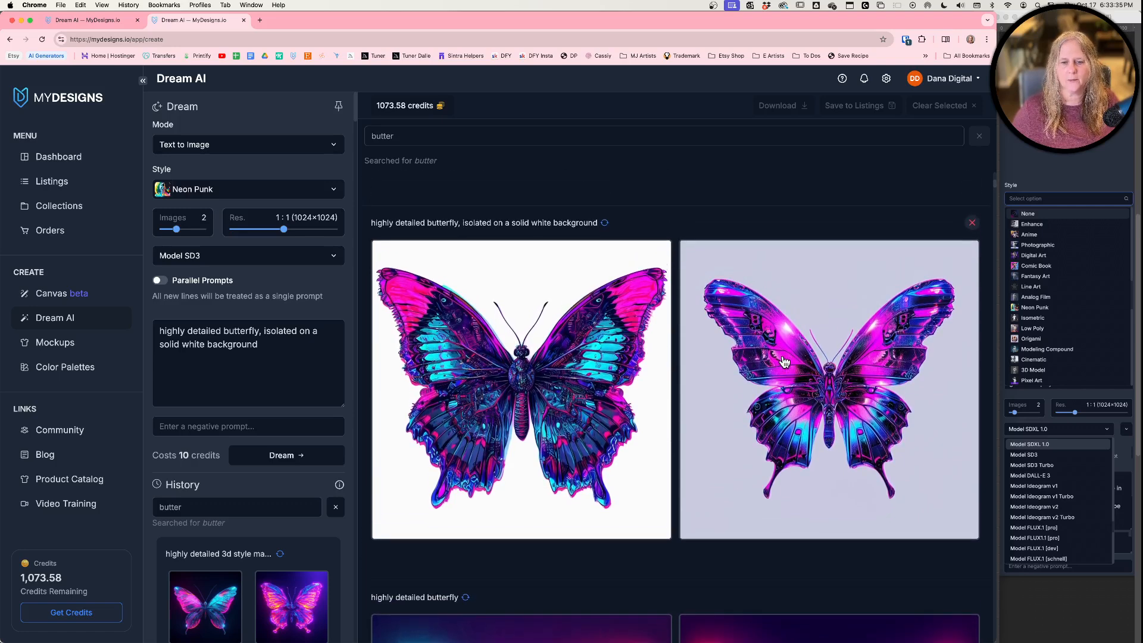
scroll(784, 362, "up", 1)
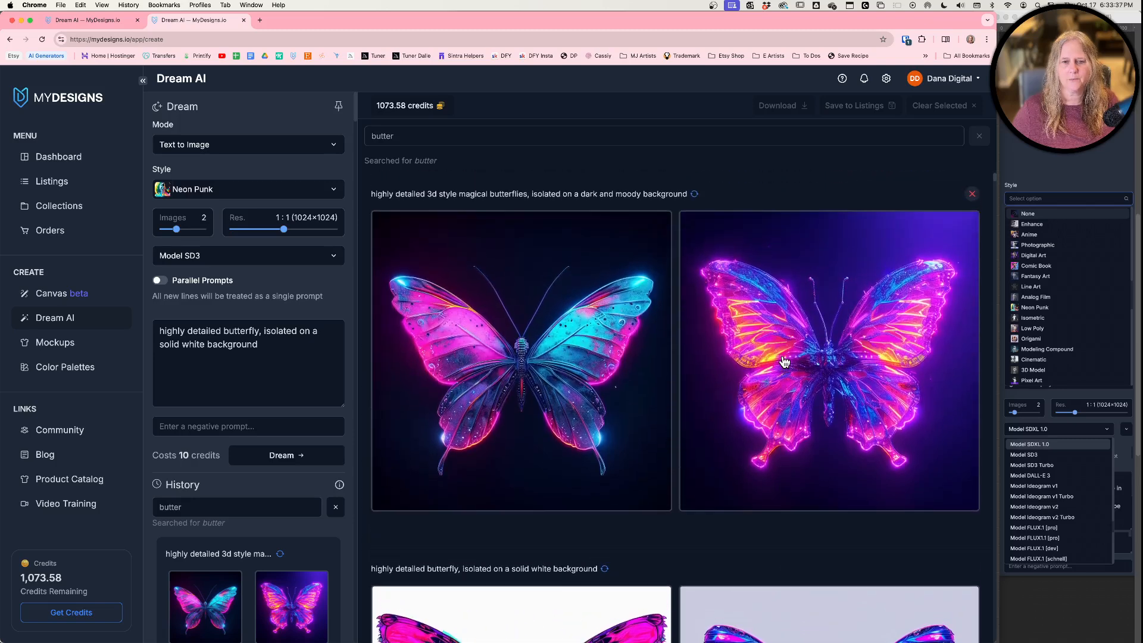